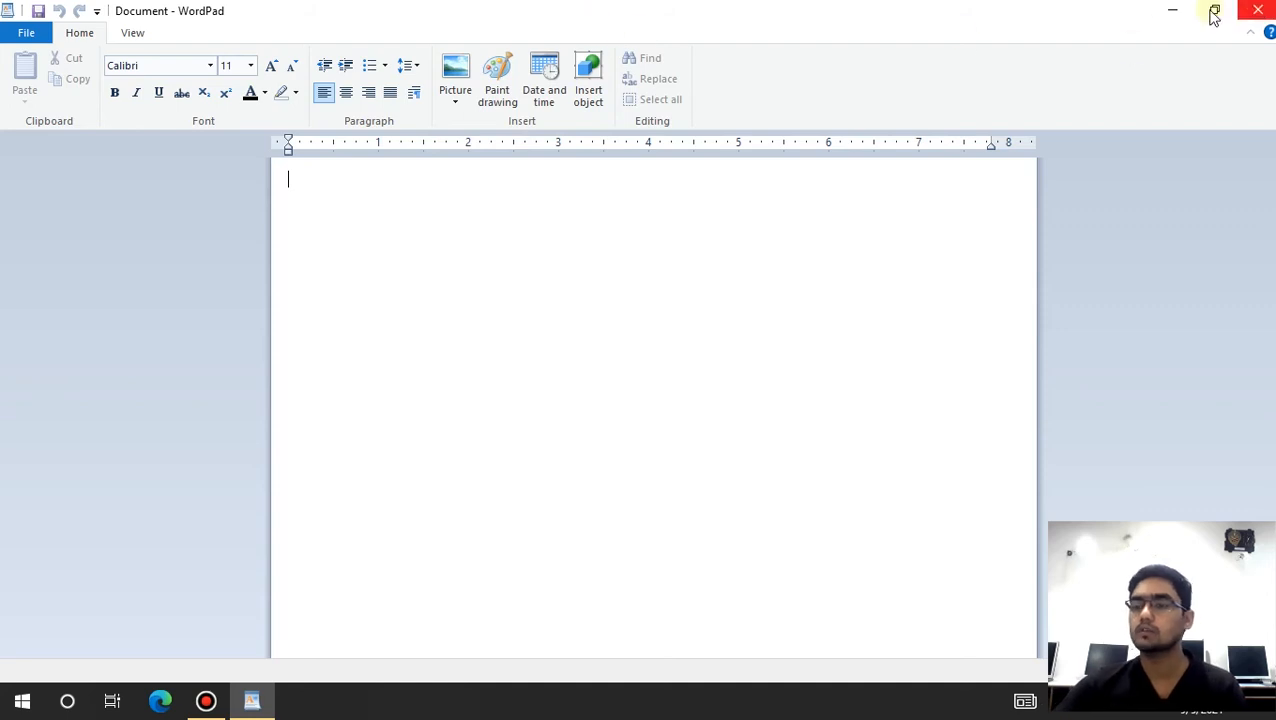
# Step: Close the WordPad window, minimize the Bandicam window and refresh the desktop
pyautogui.click(1256, 10)
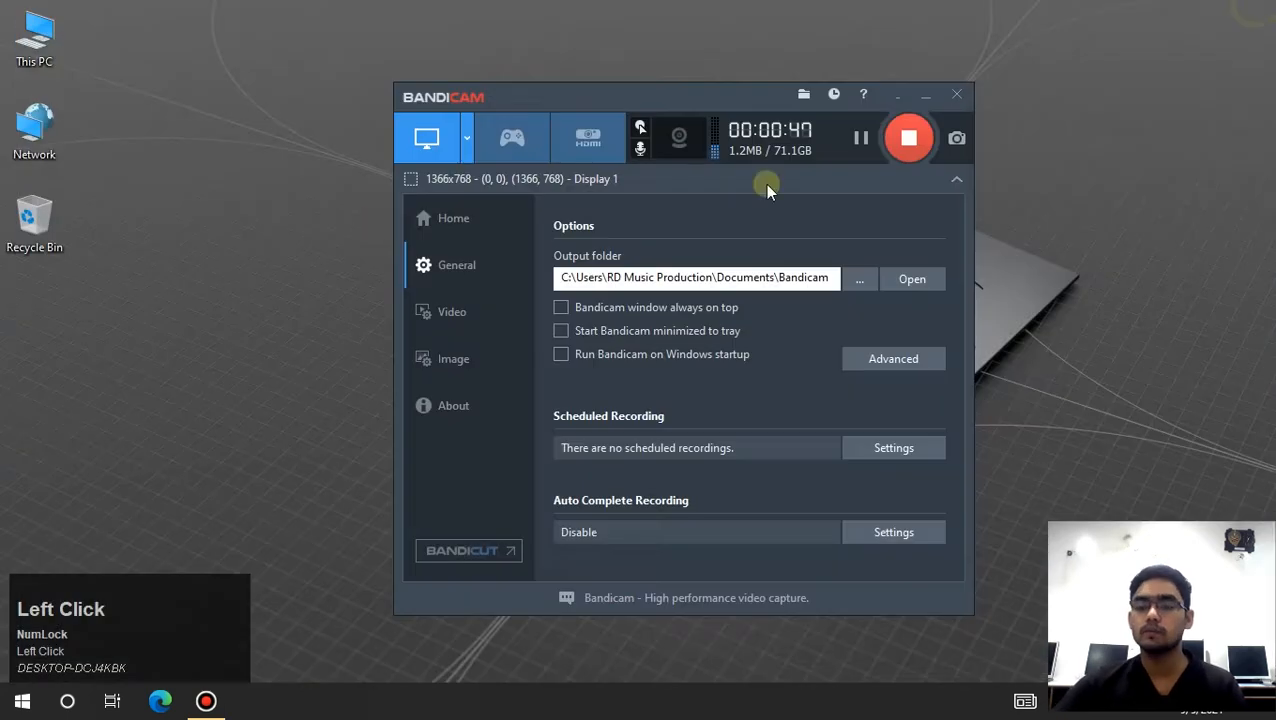
pyautogui.click(926, 95)
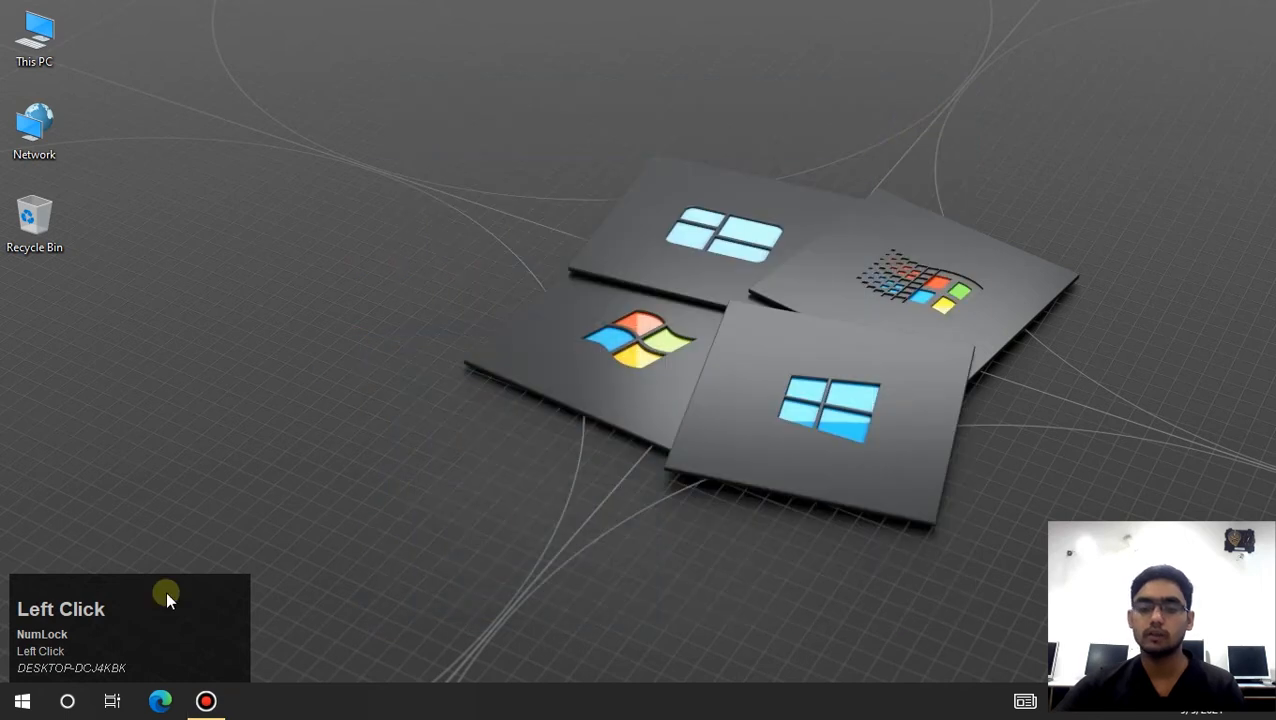
pyautogui.rightClick(434, 217)
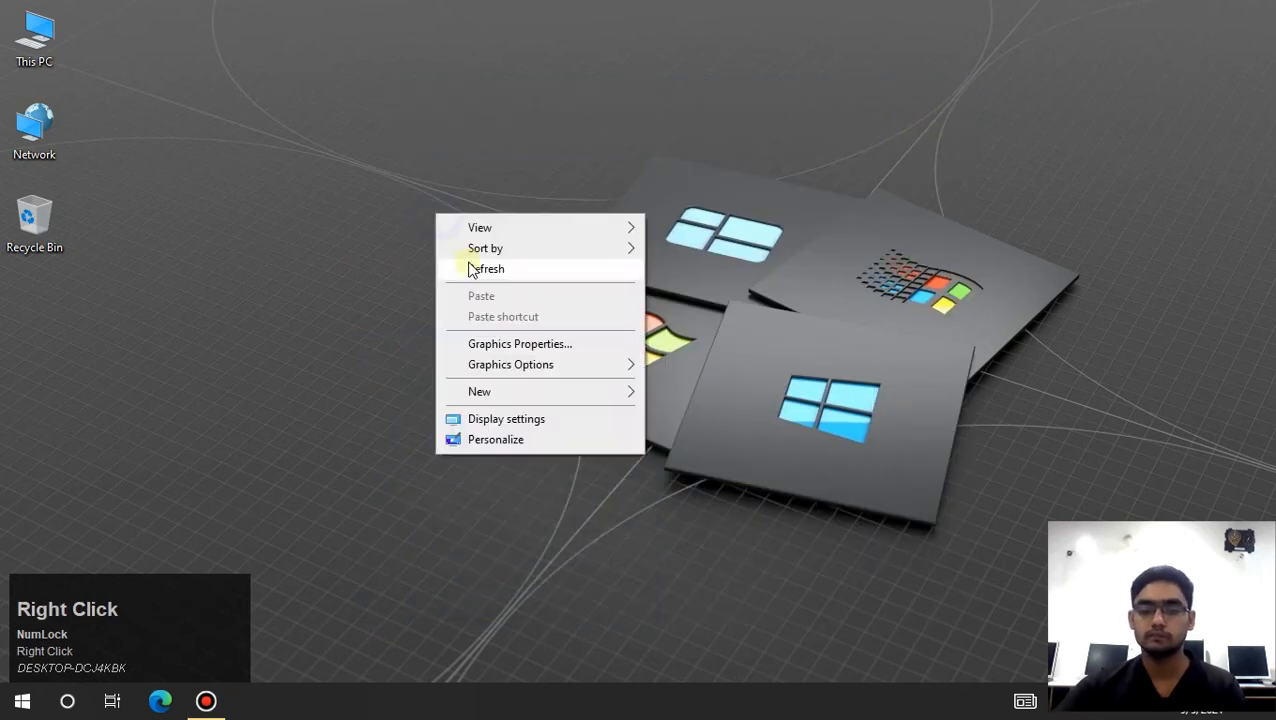
pyautogui.click(470, 265)
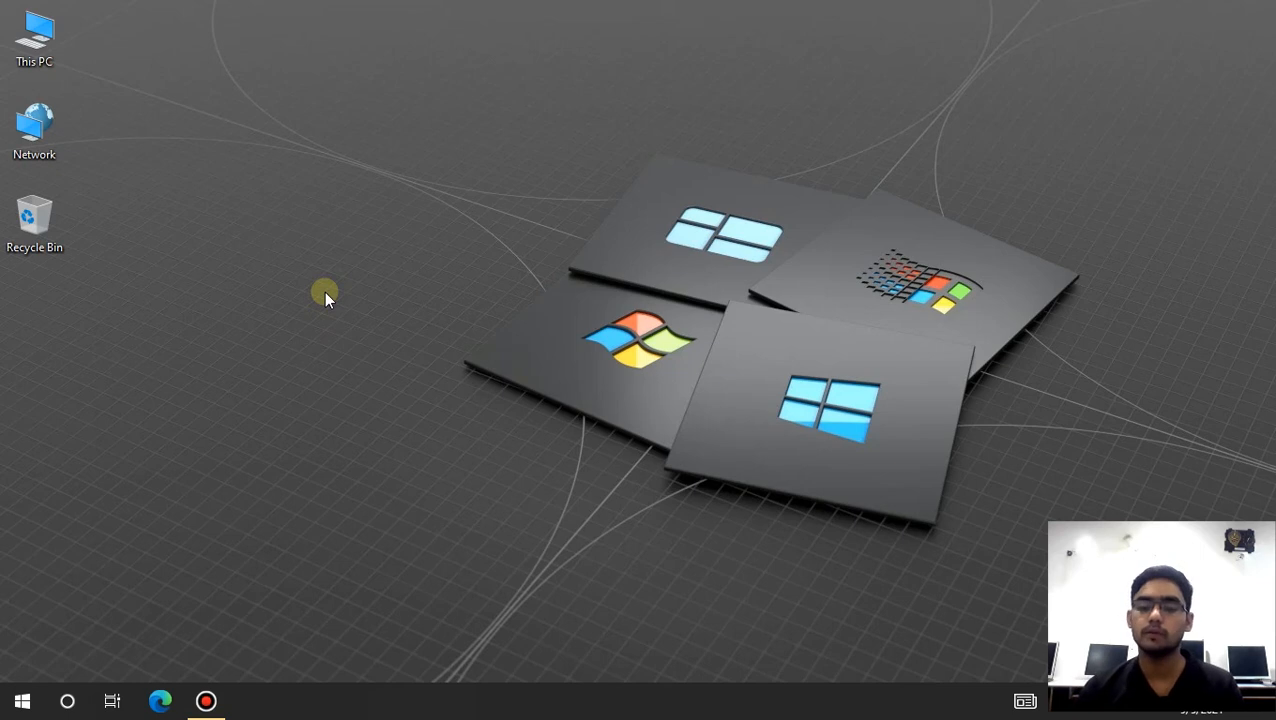
# Step: Launch WordPad by running the command wordpad
pyautogui.press('super+r')
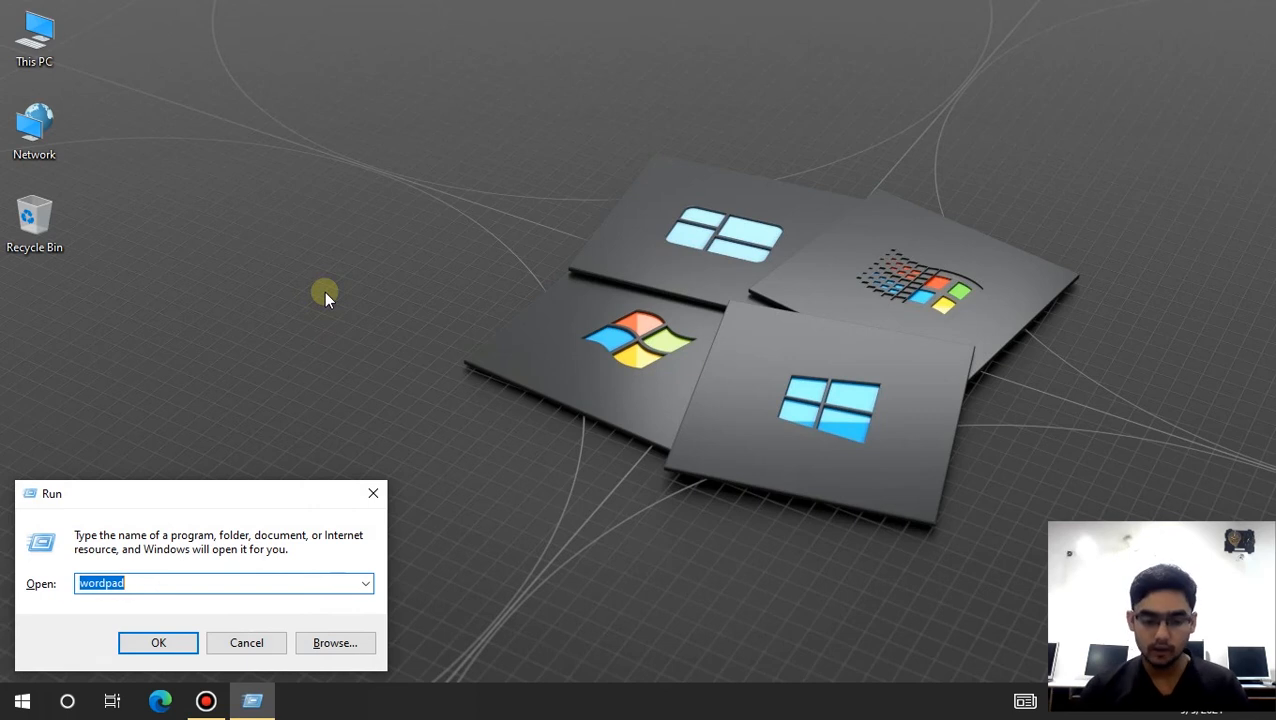
pyautogui.press('Return')
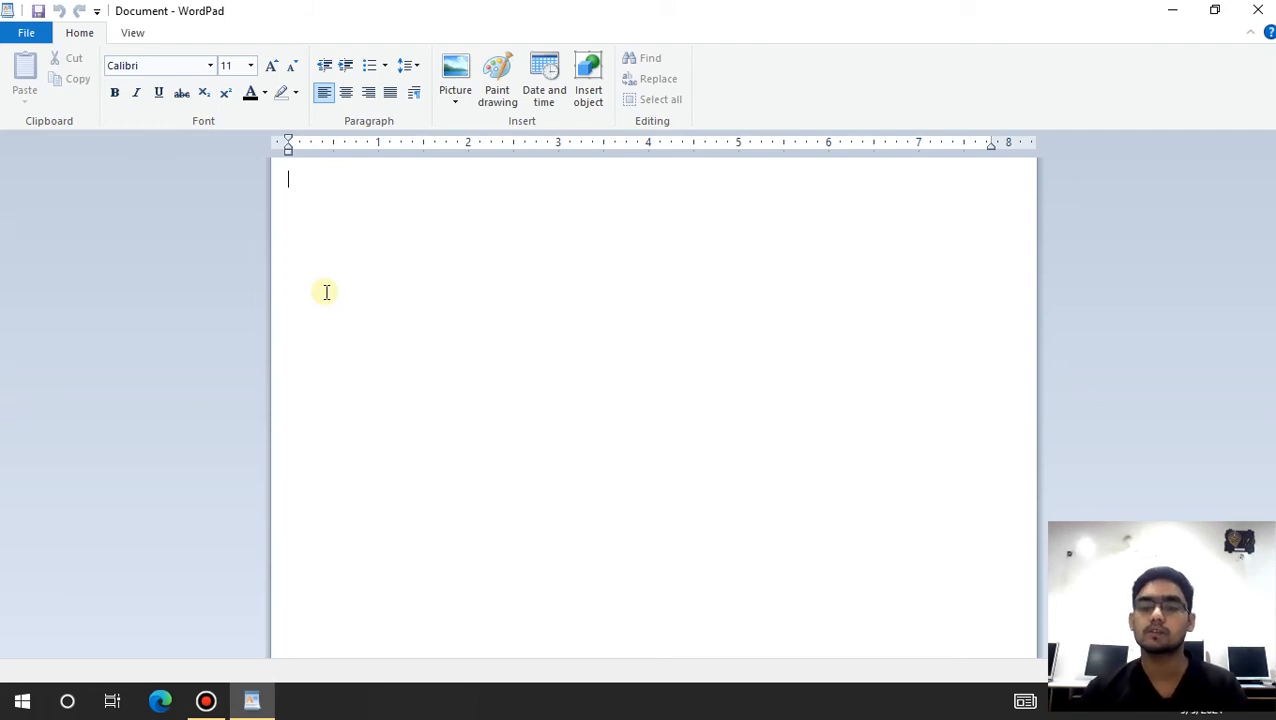
# Step: Review WordPad's file commands and the document formats offered for Save as
pyautogui.click(27, 36)
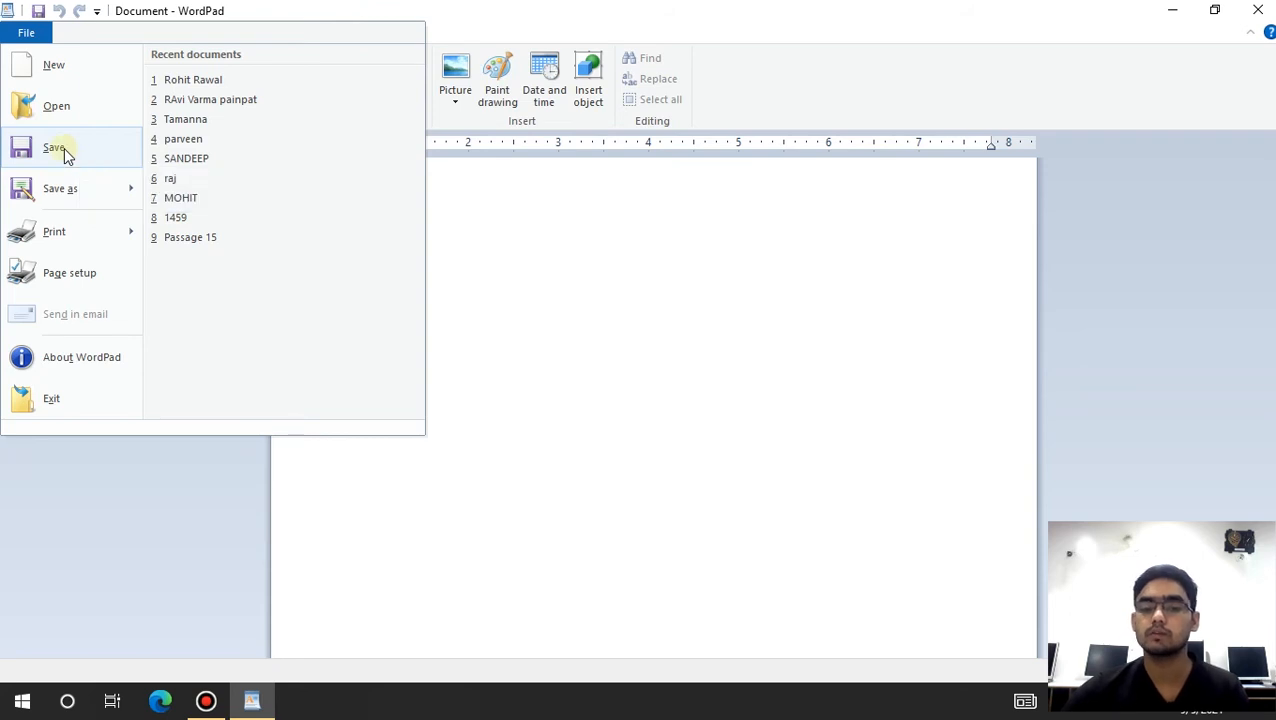
pyautogui.moveTo(76, 194)
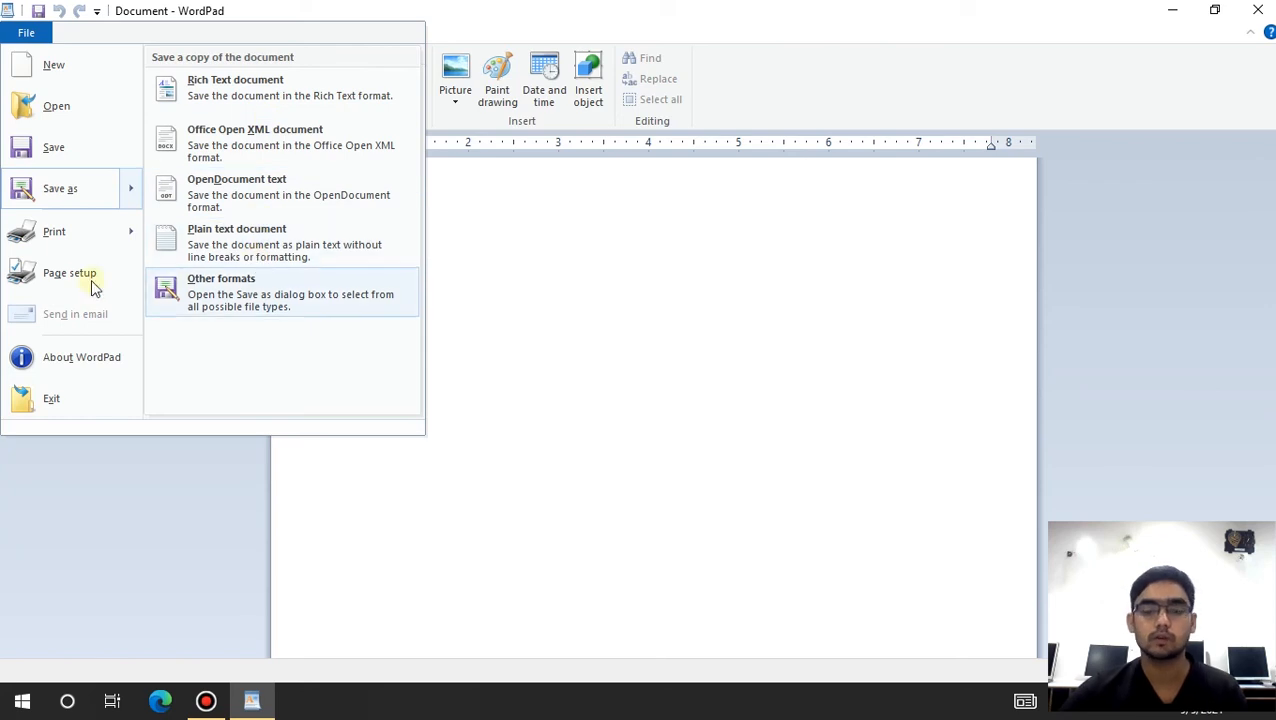
pyautogui.moveTo(33, 240)
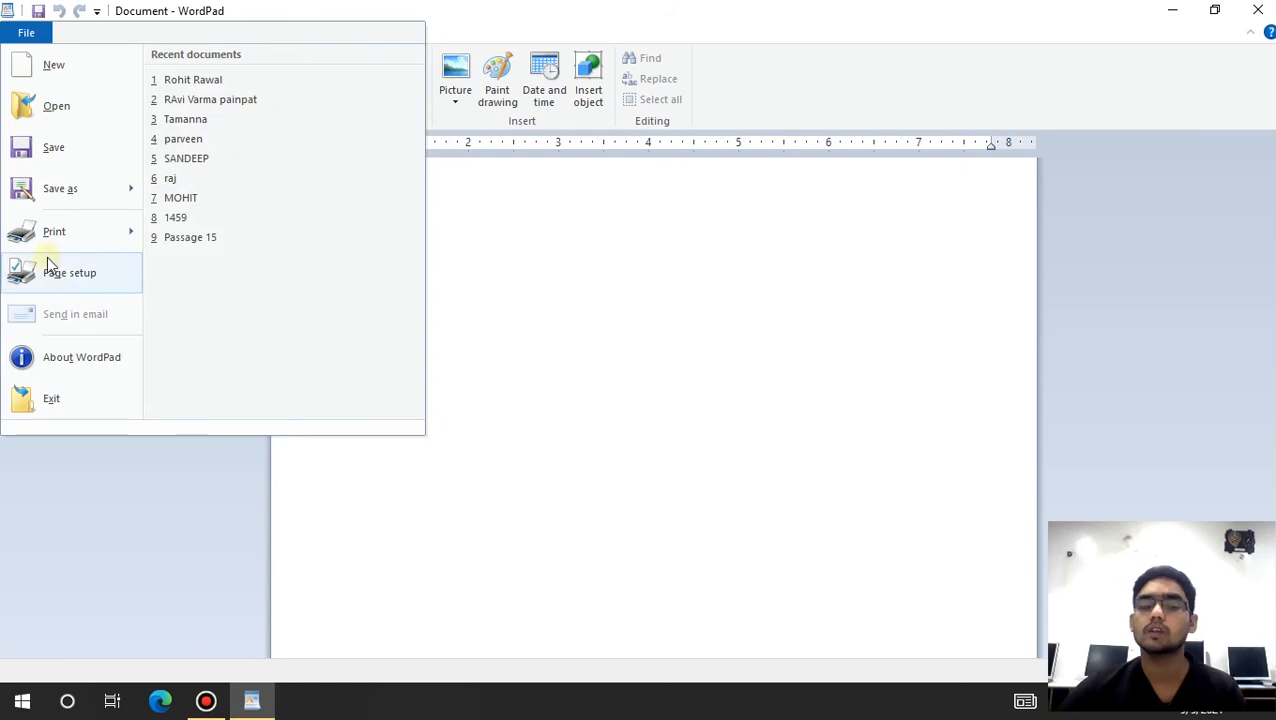
# Step: View the About WordPad information, close it, and look over the remaining file commands down to Exit
pyautogui.click(73, 355)
pyautogui.moveTo(620, 156); pyautogui.dragTo(563, 127)
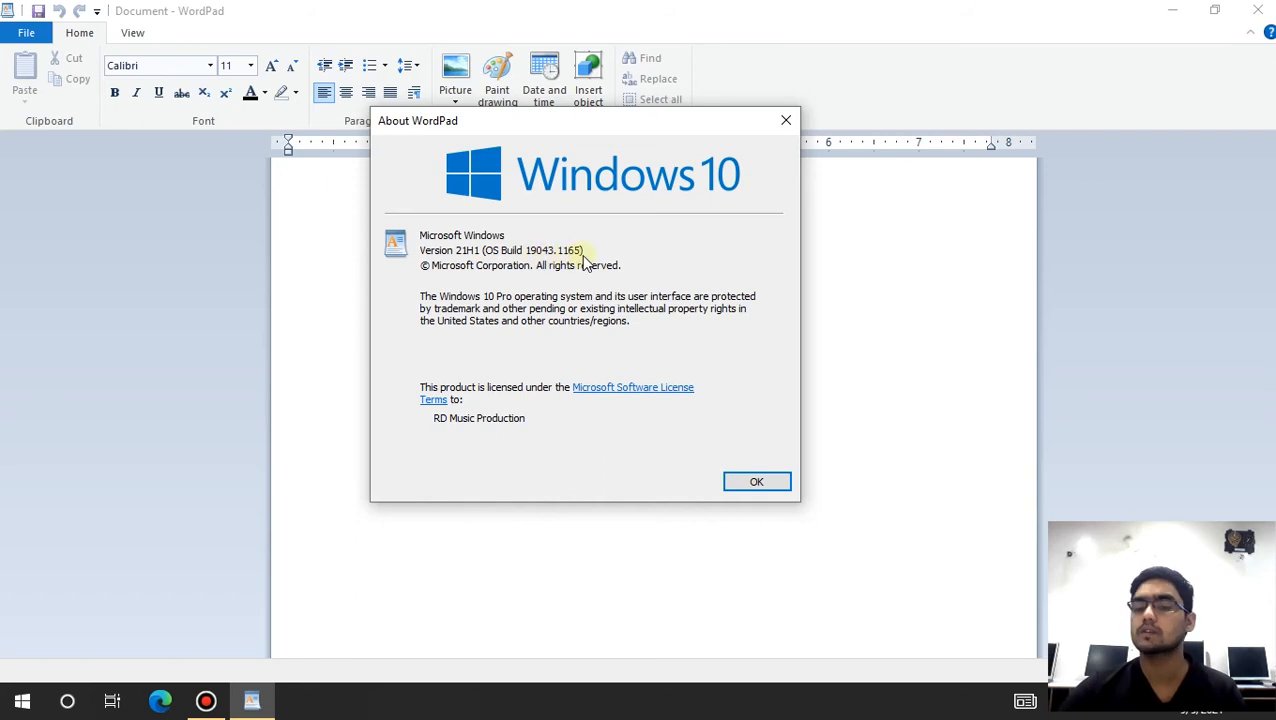
pyautogui.click(756, 482)
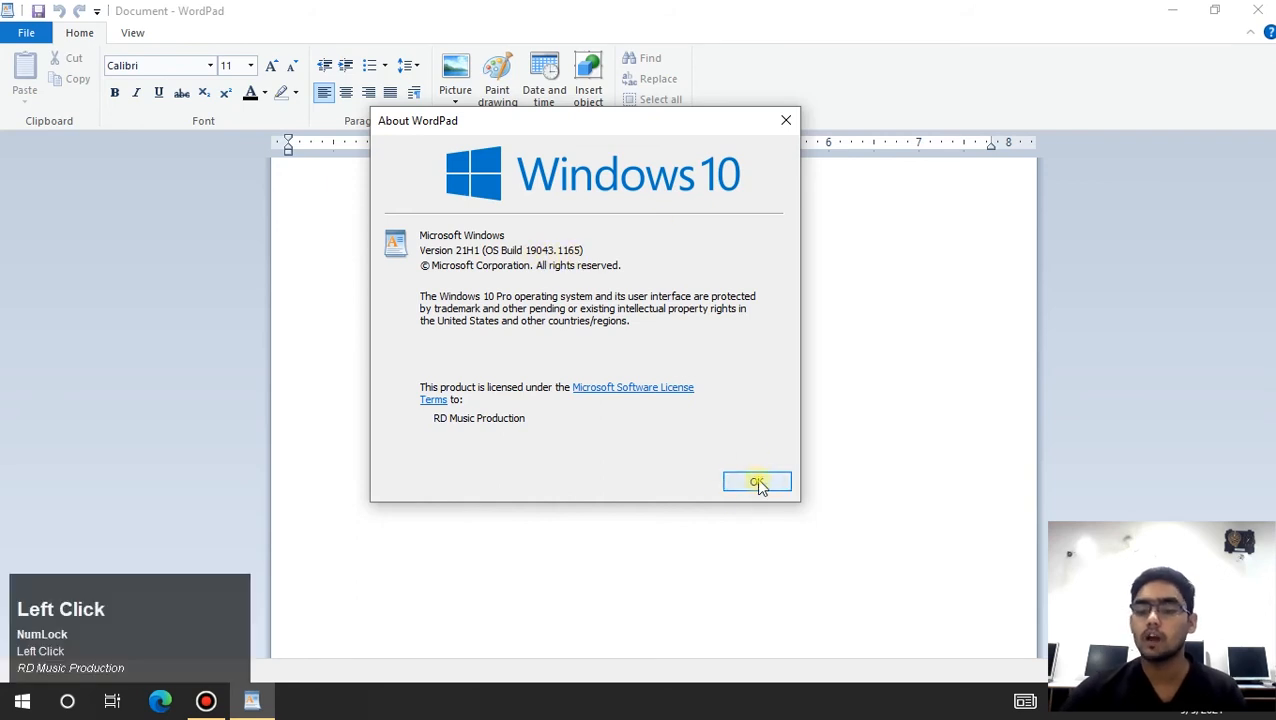
pyautogui.click(26, 32)
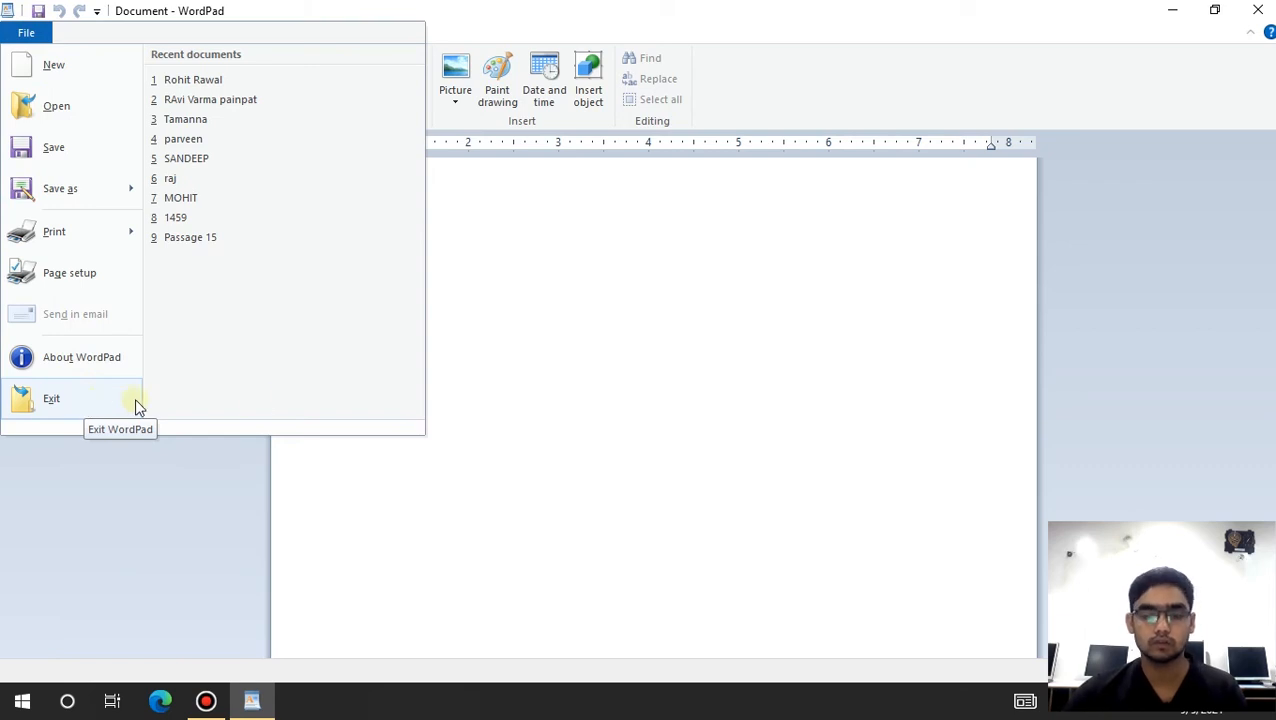
pyautogui.click(628, 378)
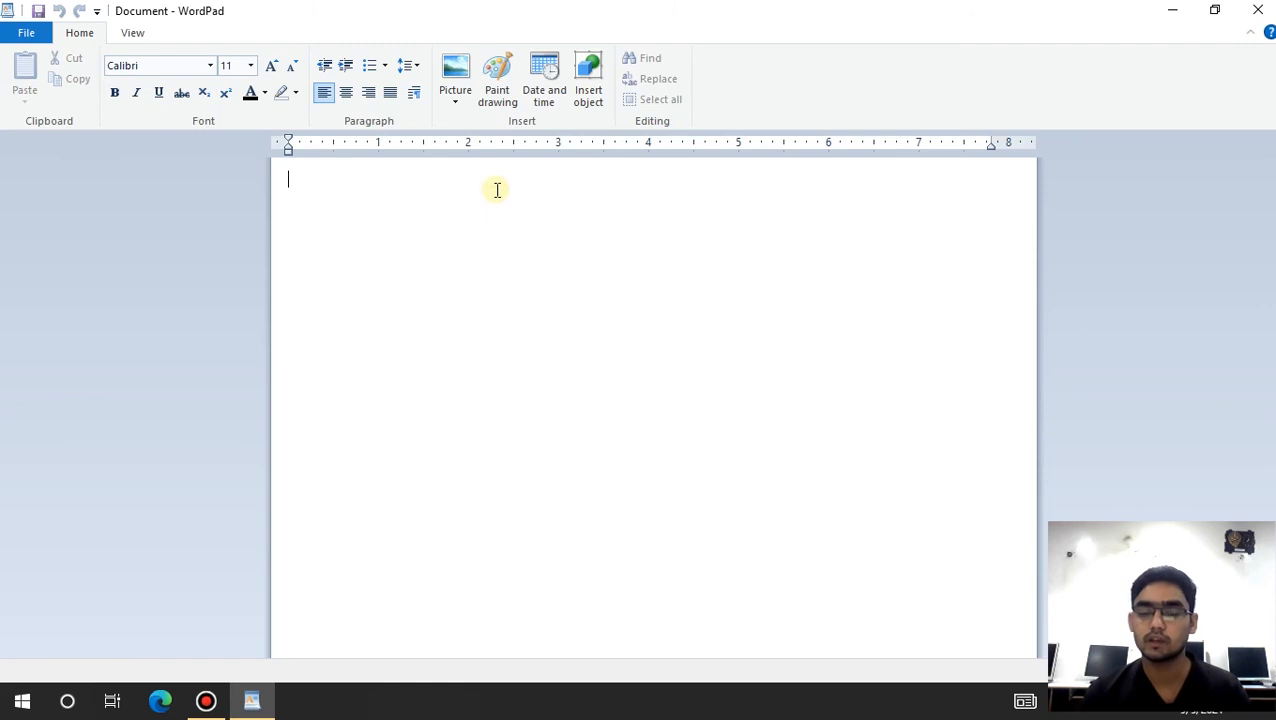
# Step: Write "computer wizard classes" on the first line and "today's my day" on the second line of the blank document
pyautogui.write('computer wizard classes')
pyautogui.press('Return')
pyautogui.write("today's my day")
pyautogui.press('Return')
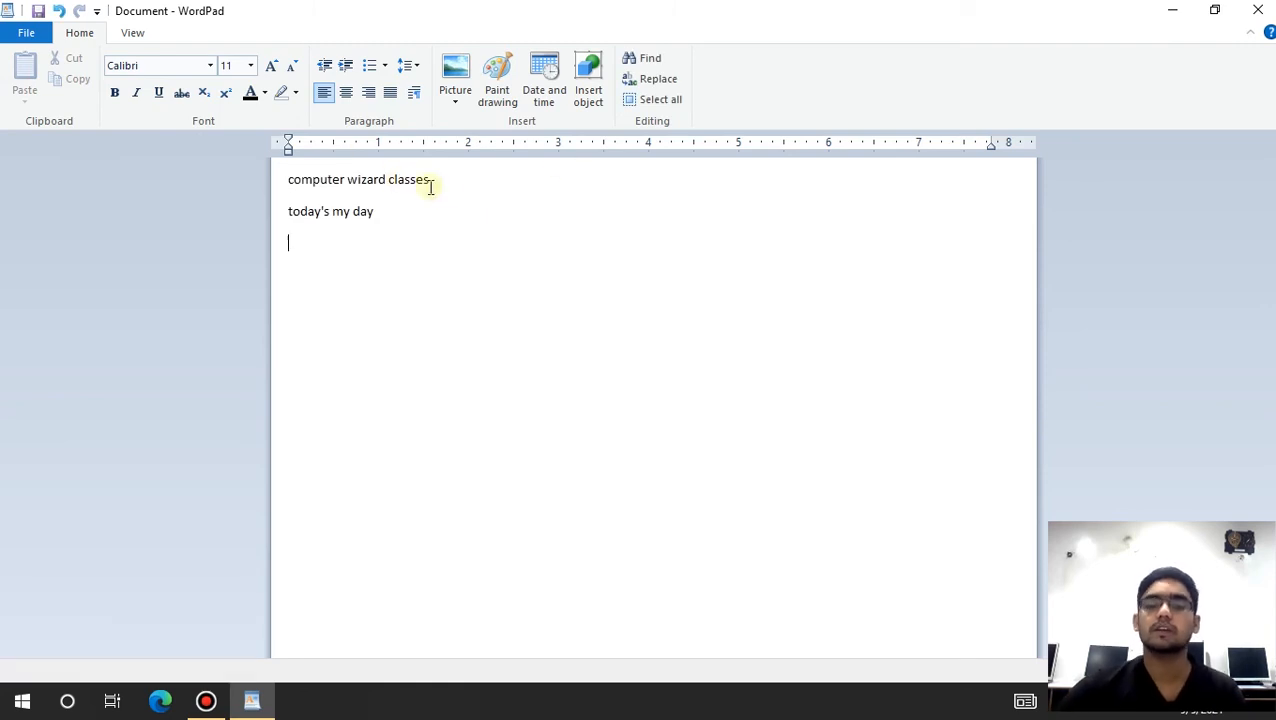
# Step: Copy the line "computer wizard classes", paste it below "today's my day", and start a new line after it
pyautogui.moveTo(438, 181); pyautogui.dragTo(273, 180)
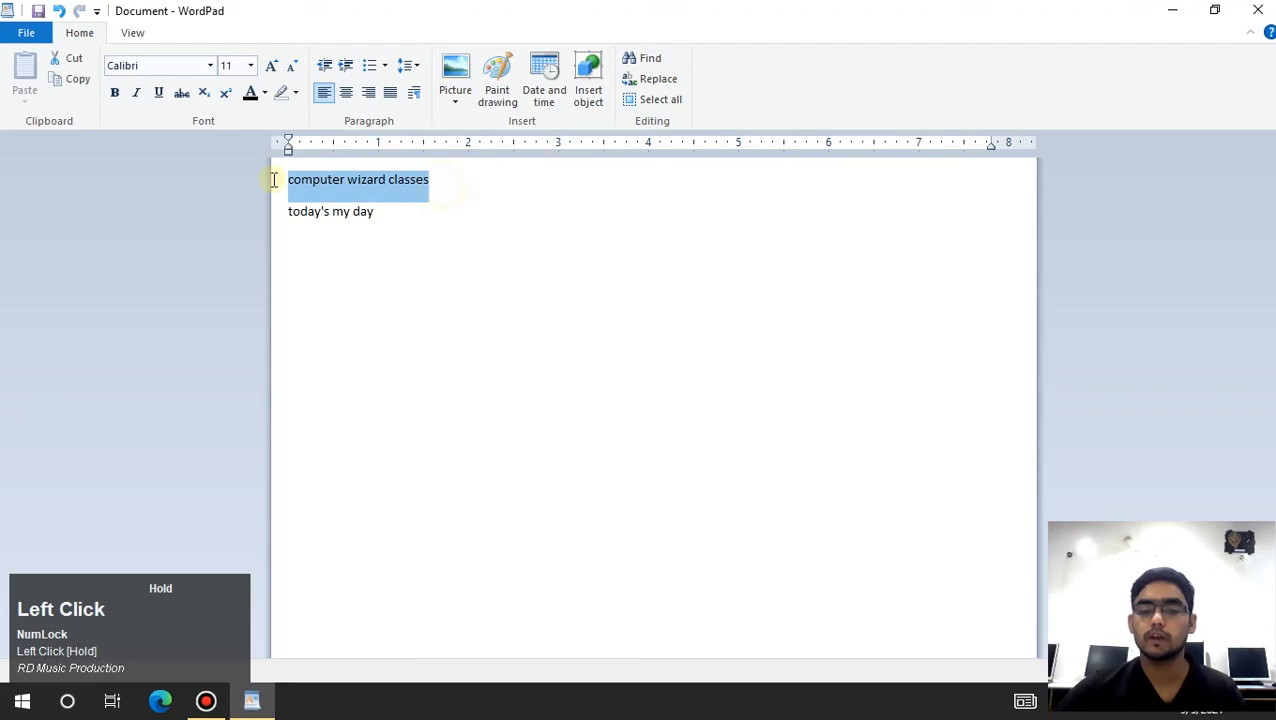
pyautogui.click(77, 79)
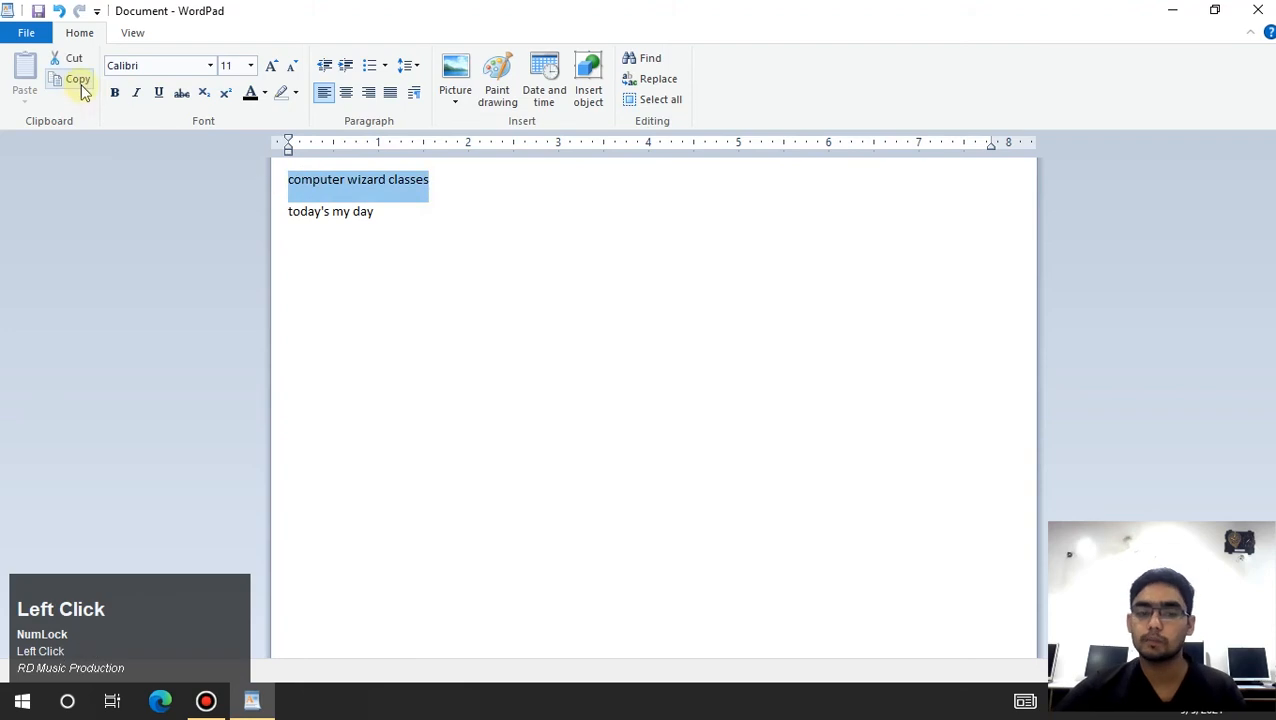
pyautogui.click(337, 262)
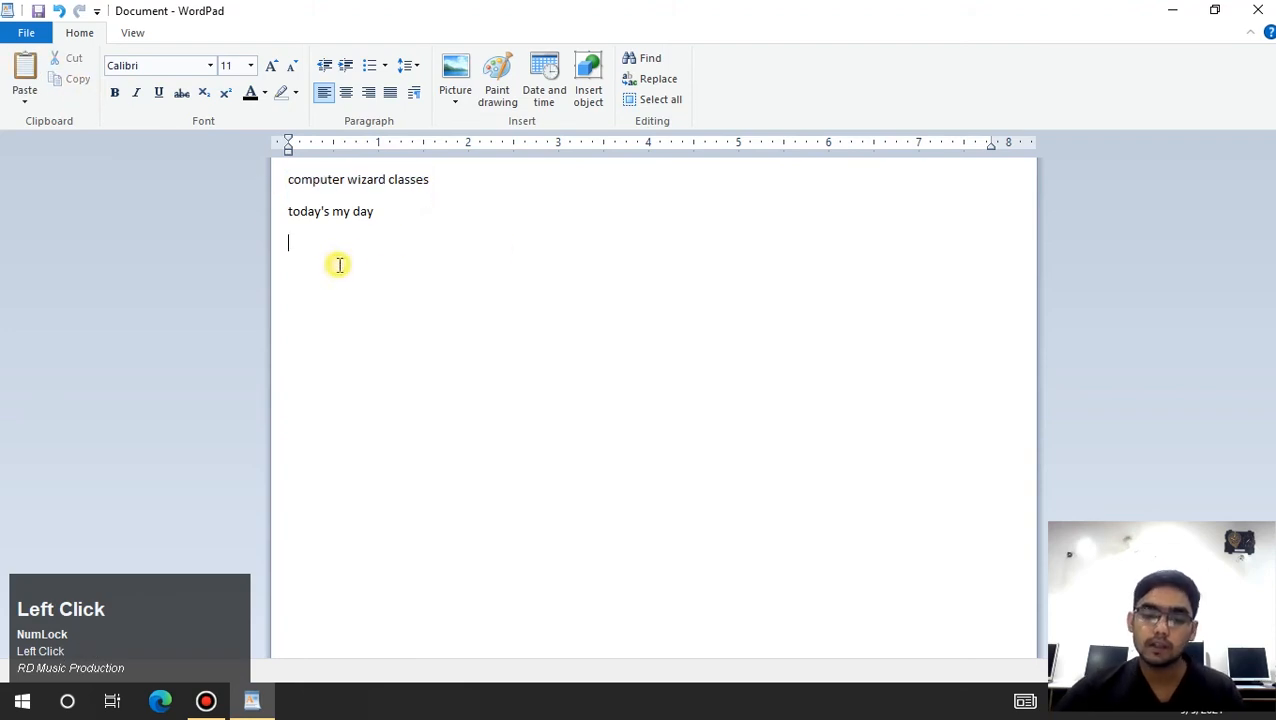
pyautogui.click(26, 67)
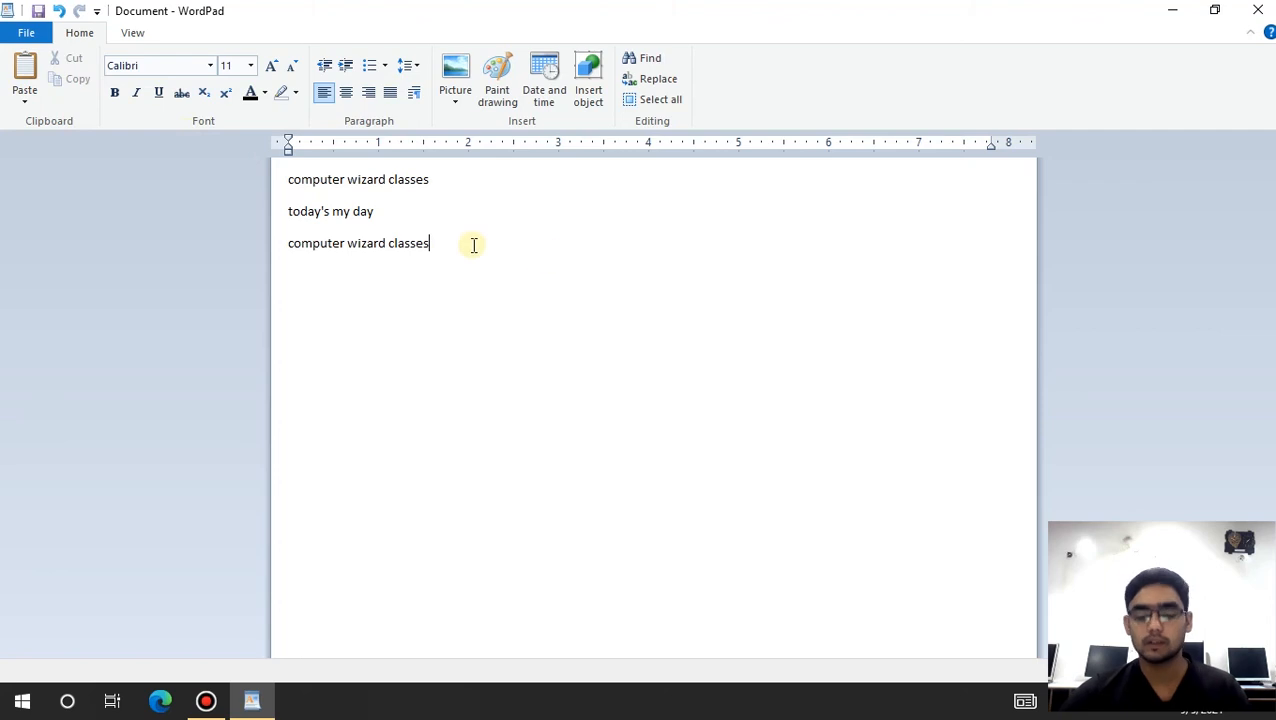
pyautogui.press('Return')
# Step: Cut all three text lines and paste them back into the document, leaving the cursor on the empty line below
pyautogui.moveTo(461, 251); pyautogui.dragTo(196, 151)
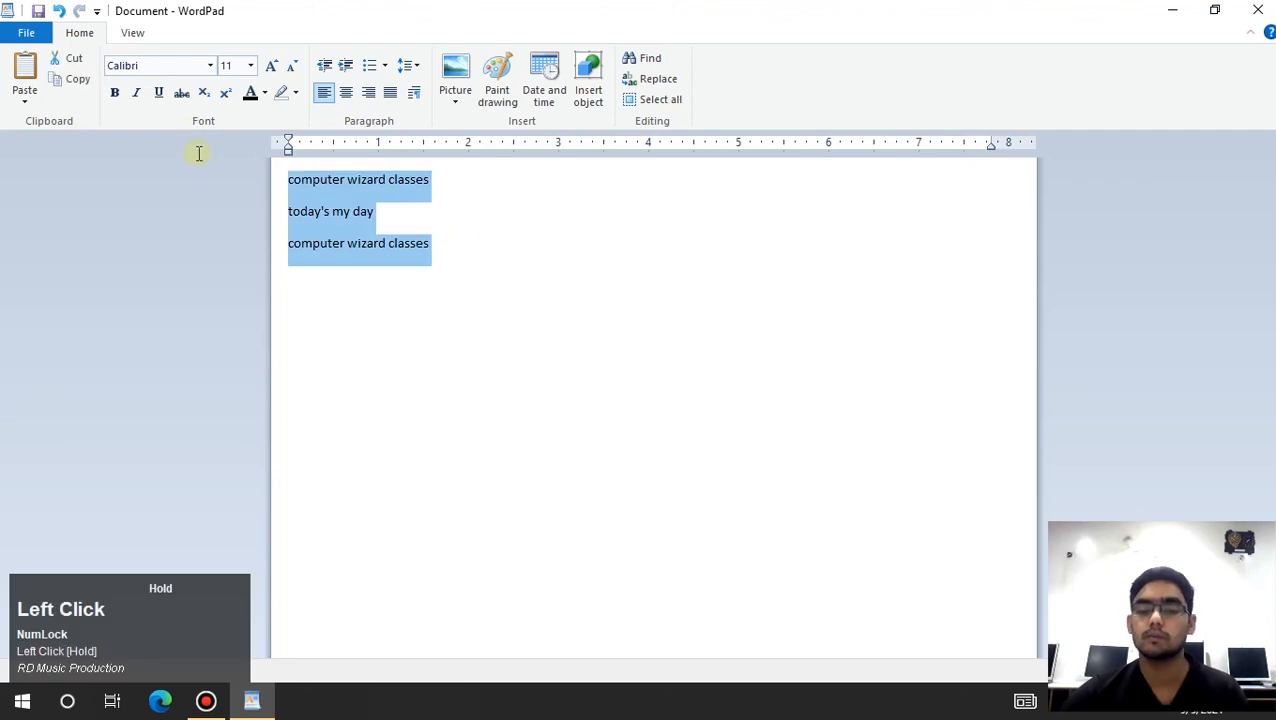
pyautogui.click(68, 60)
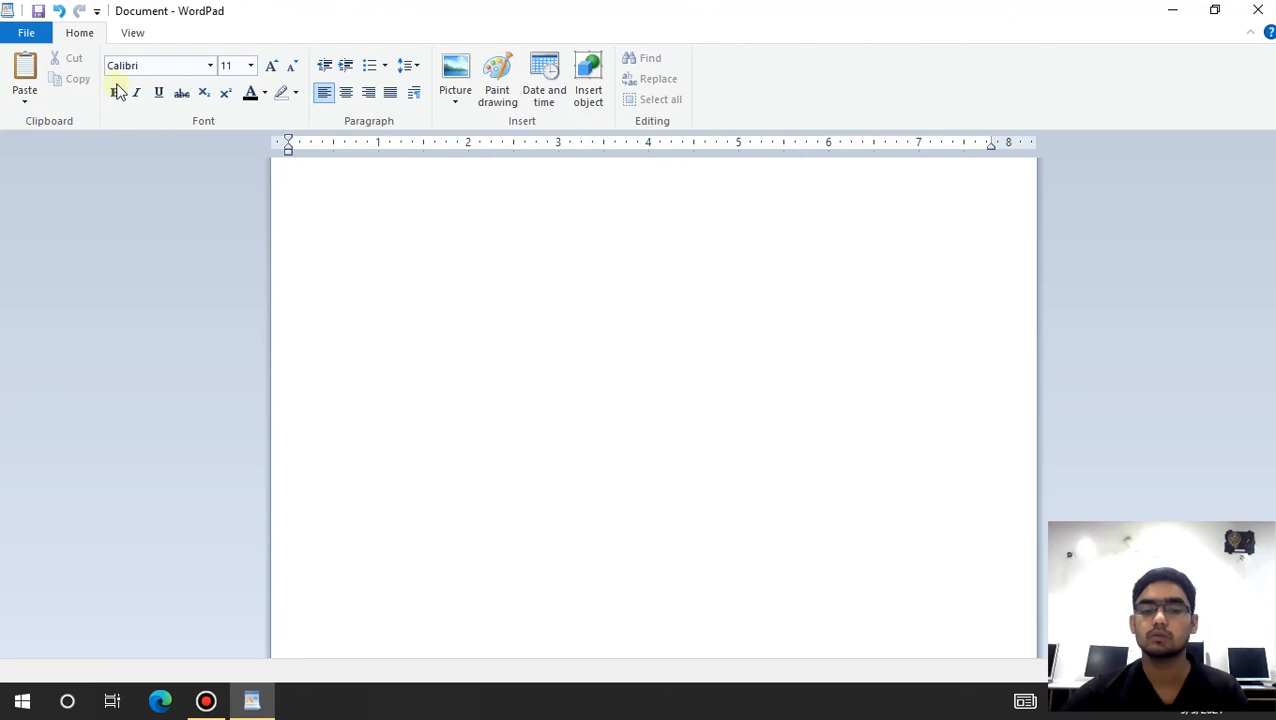
pyautogui.click(25, 75)
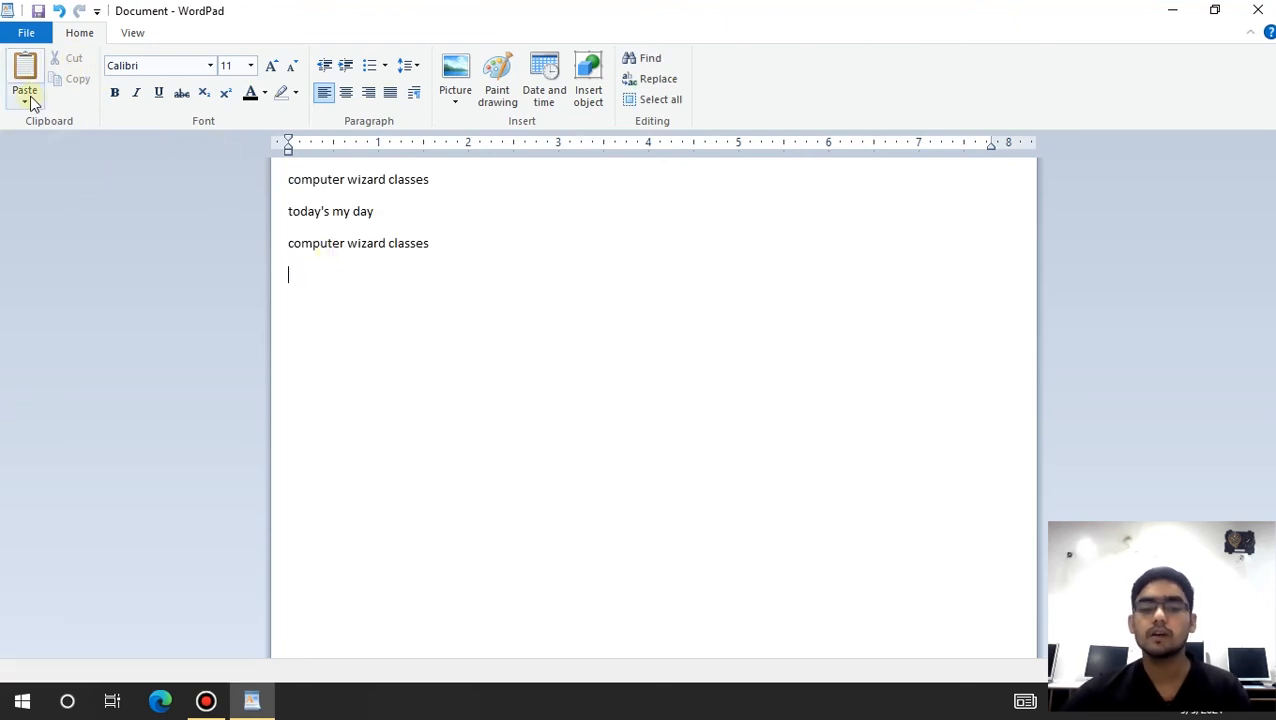
pyautogui.click(25, 100)
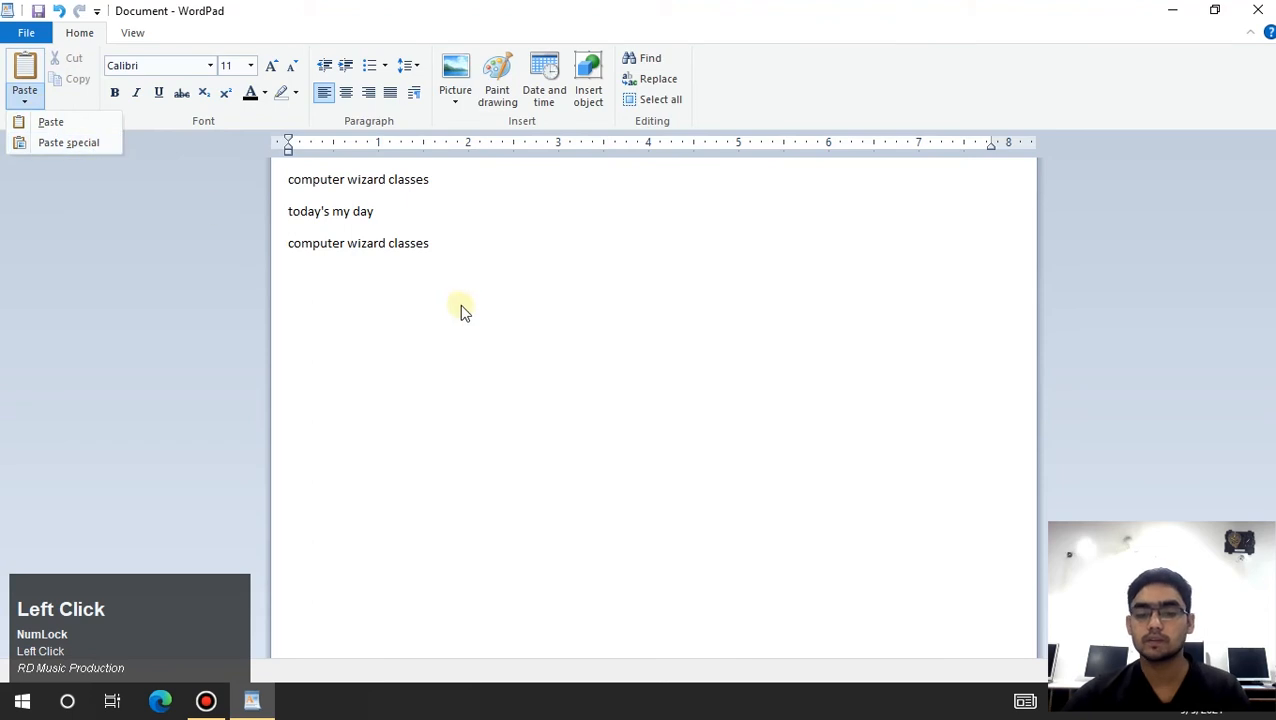
pyautogui.click(355, 278)
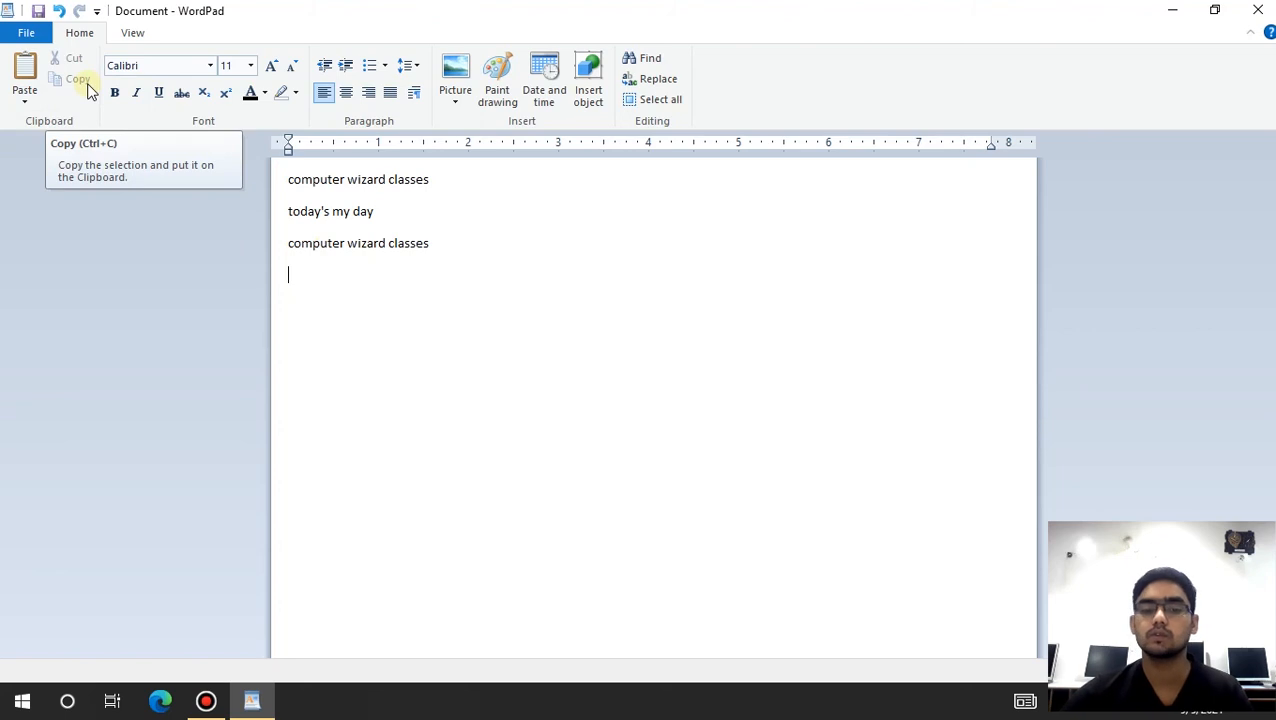
# Step: Review the Paste Special formats and paste the cut text below the last line as a Wordpad Document displayed as an icon
pyautogui.click(23, 102)
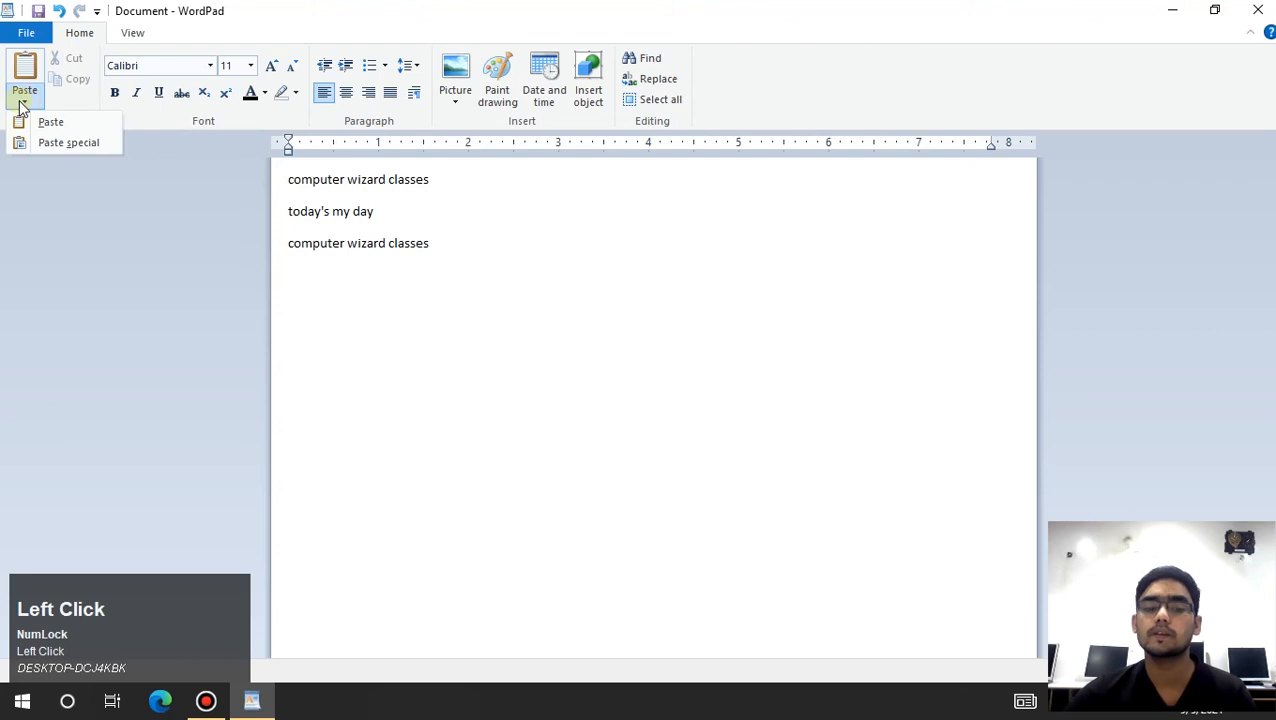
pyautogui.click(57, 144)
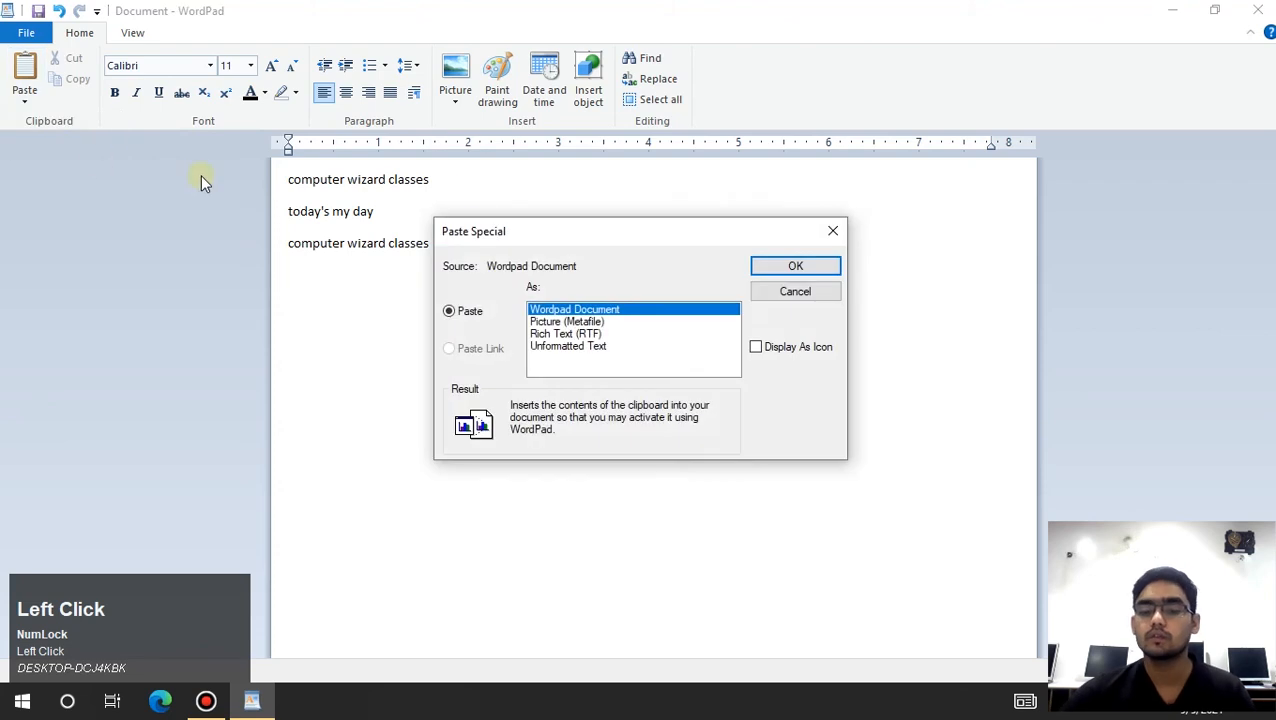
pyautogui.moveTo(601, 230); pyautogui.dragTo(644, 140)
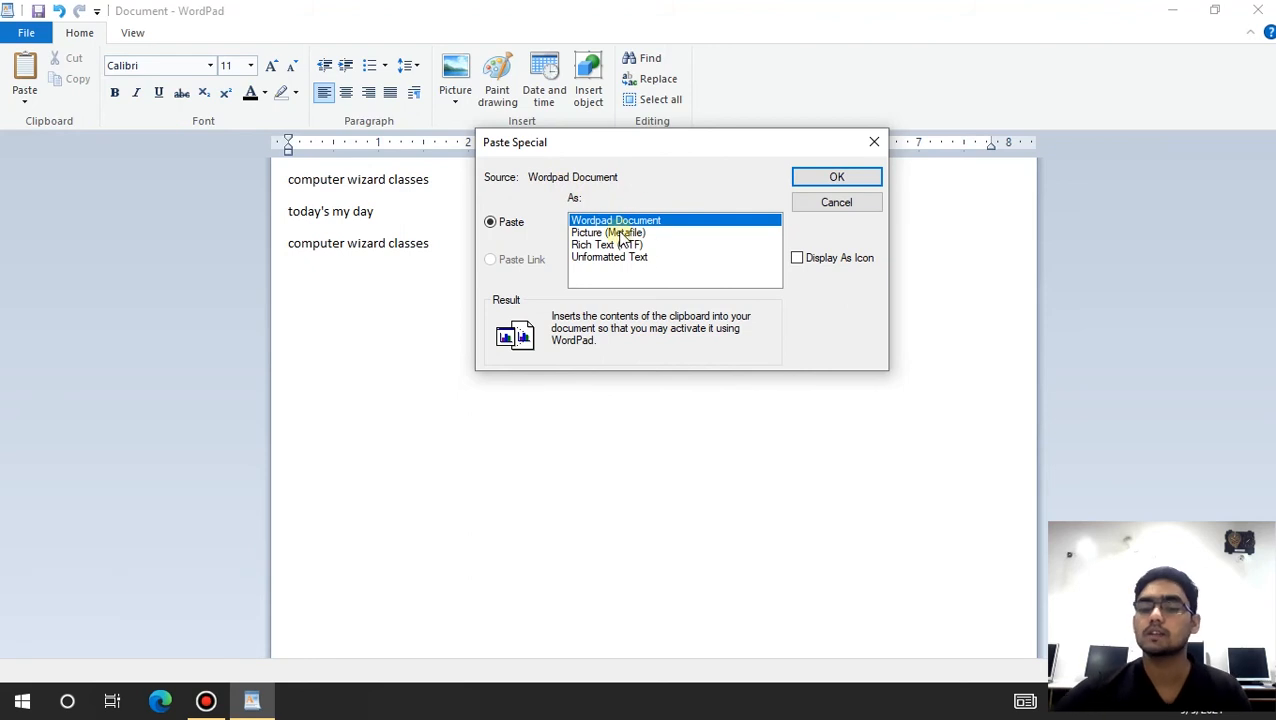
pyautogui.moveTo(605, 148); pyautogui.dragTo(860, 48)
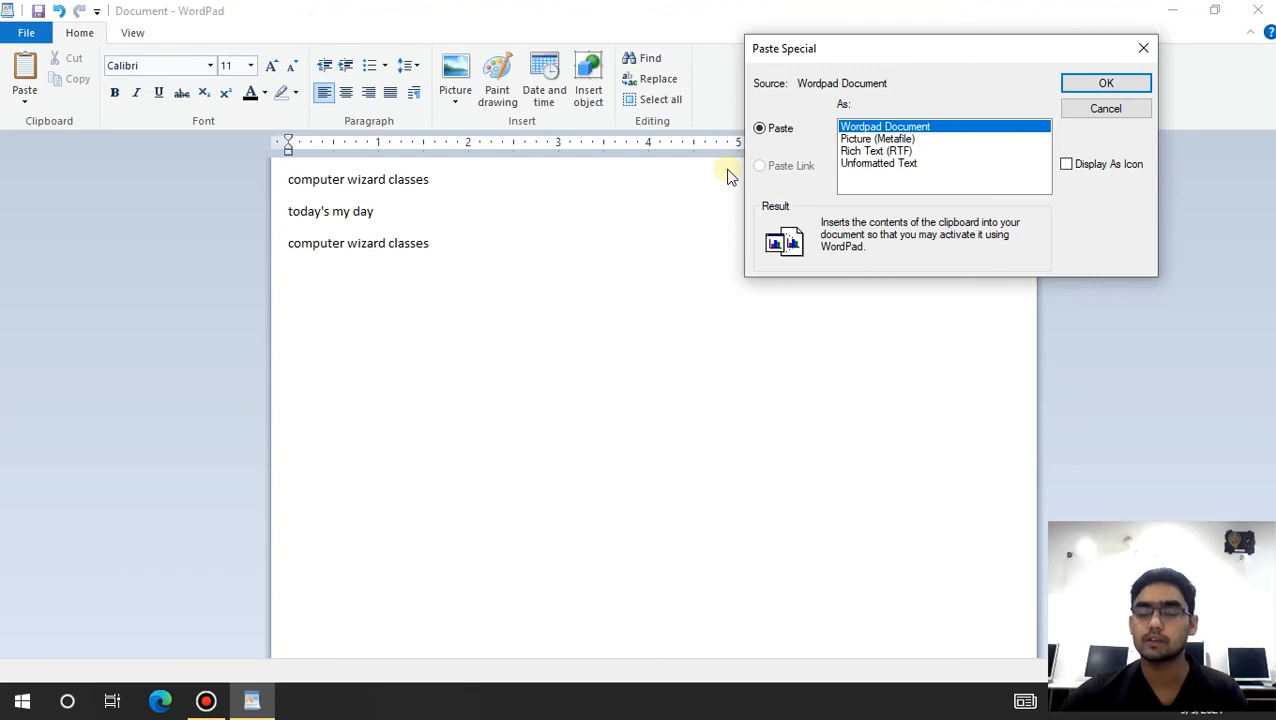
pyautogui.click(876, 139)
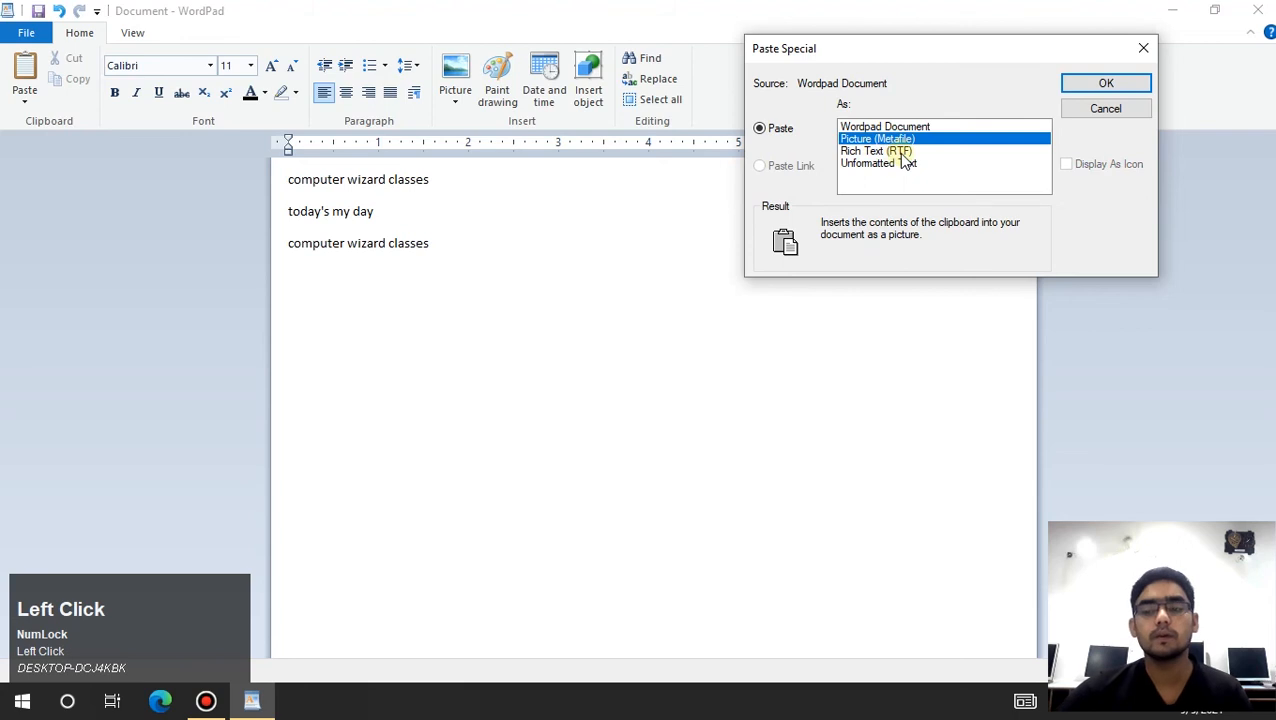
pyautogui.click(884, 152)
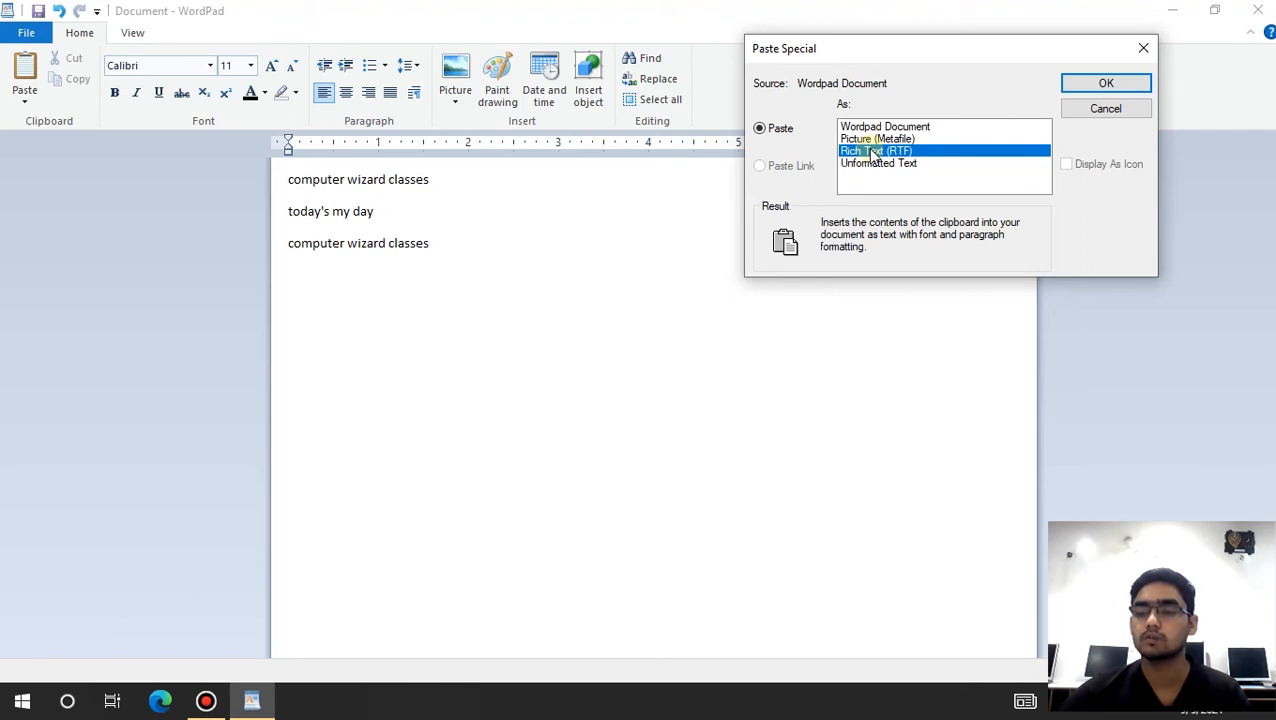
pyautogui.click(897, 164)
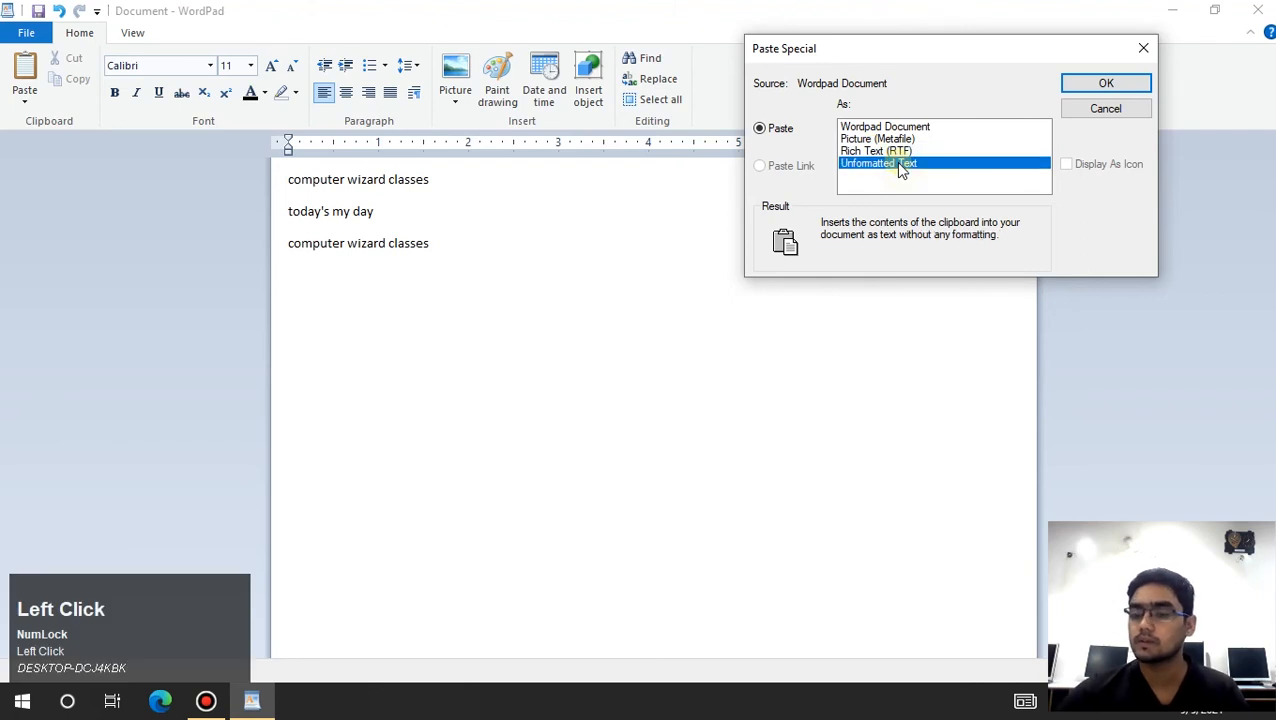
pyautogui.click(870, 127)
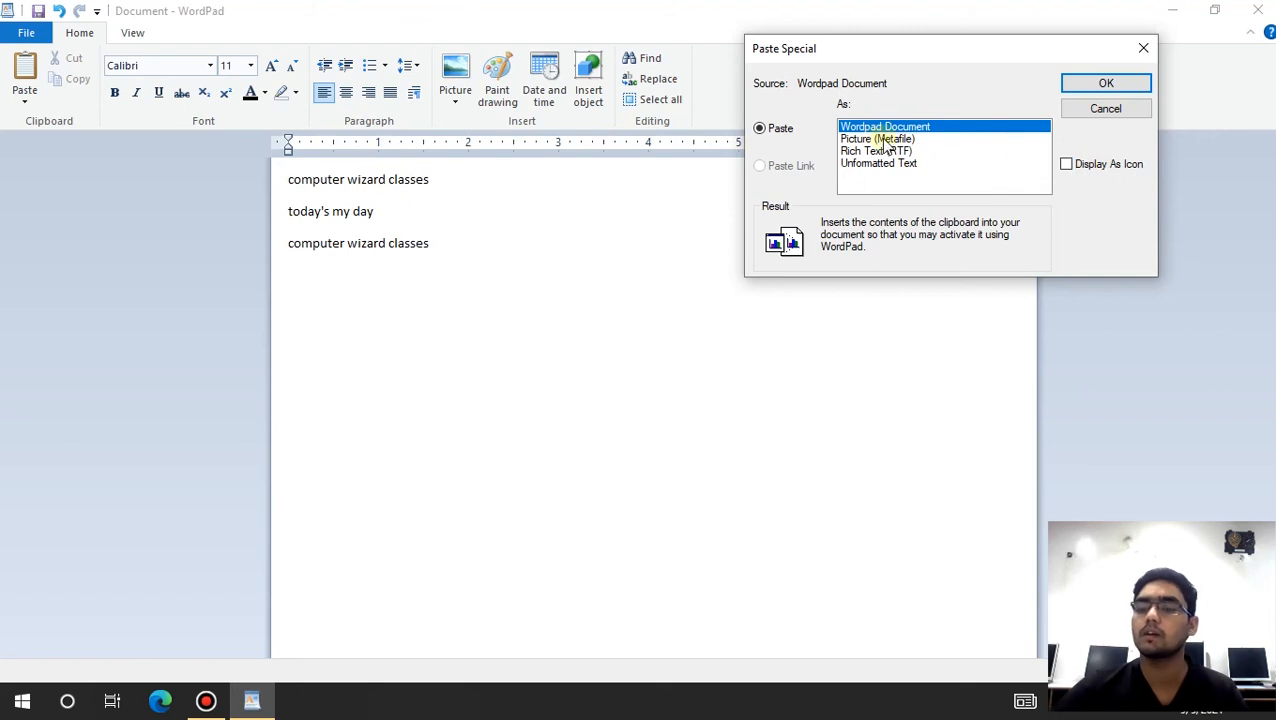
pyautogui.click(1092, 168)
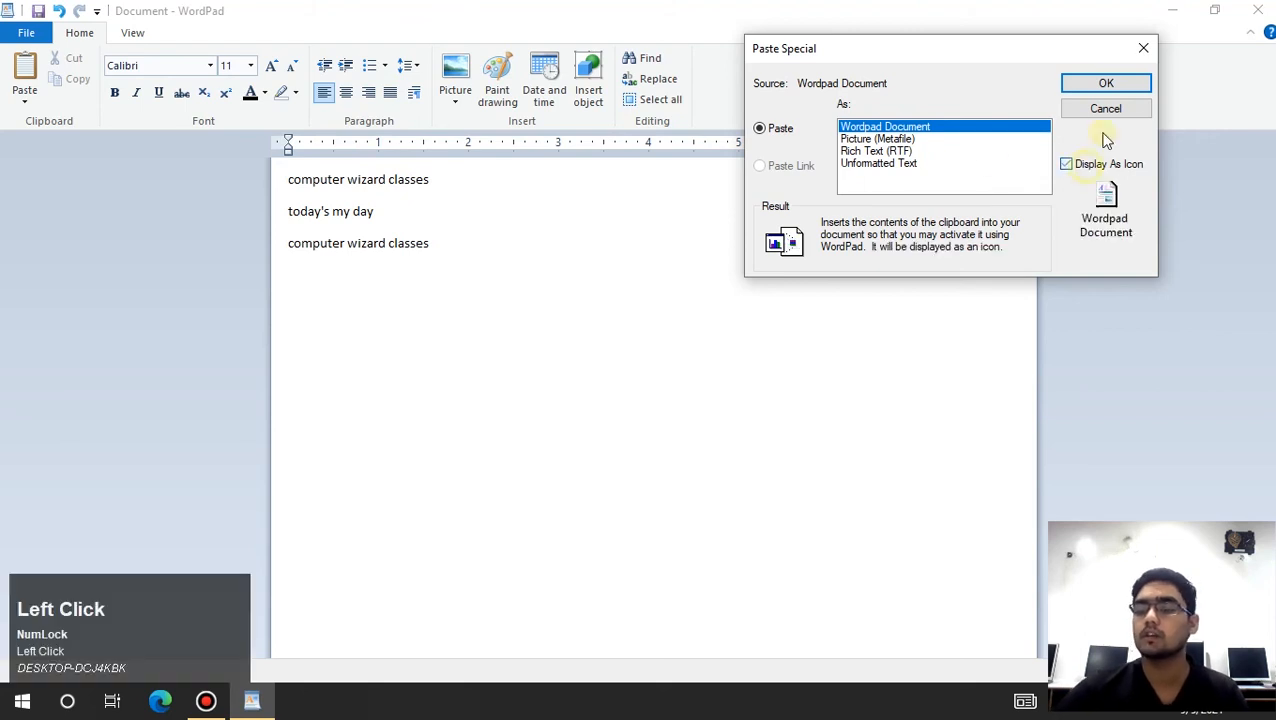
pyautogui.click(1110, 83)
pyautogui.click(514, 386)
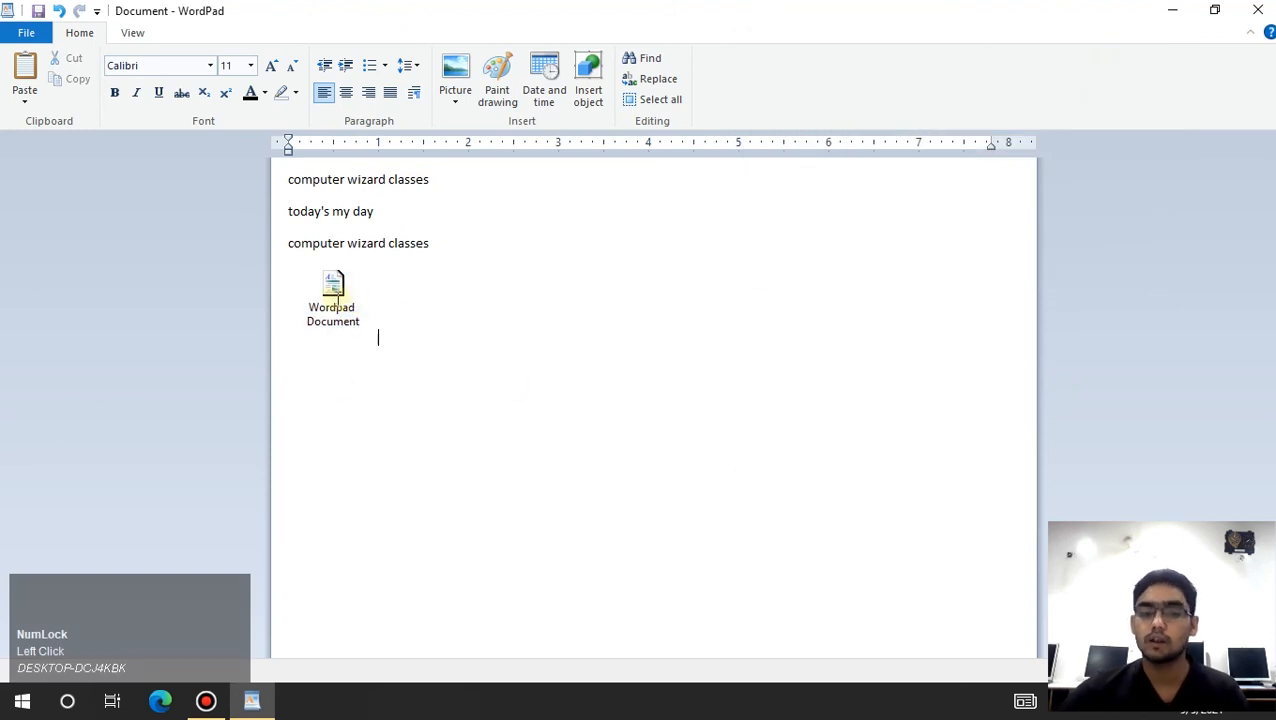
# Step: Open the embedded Wordpad Document icon to view its text, and close its window
pyautogui.doubleClick(335, 311)
pyautogui.click(345, 358)
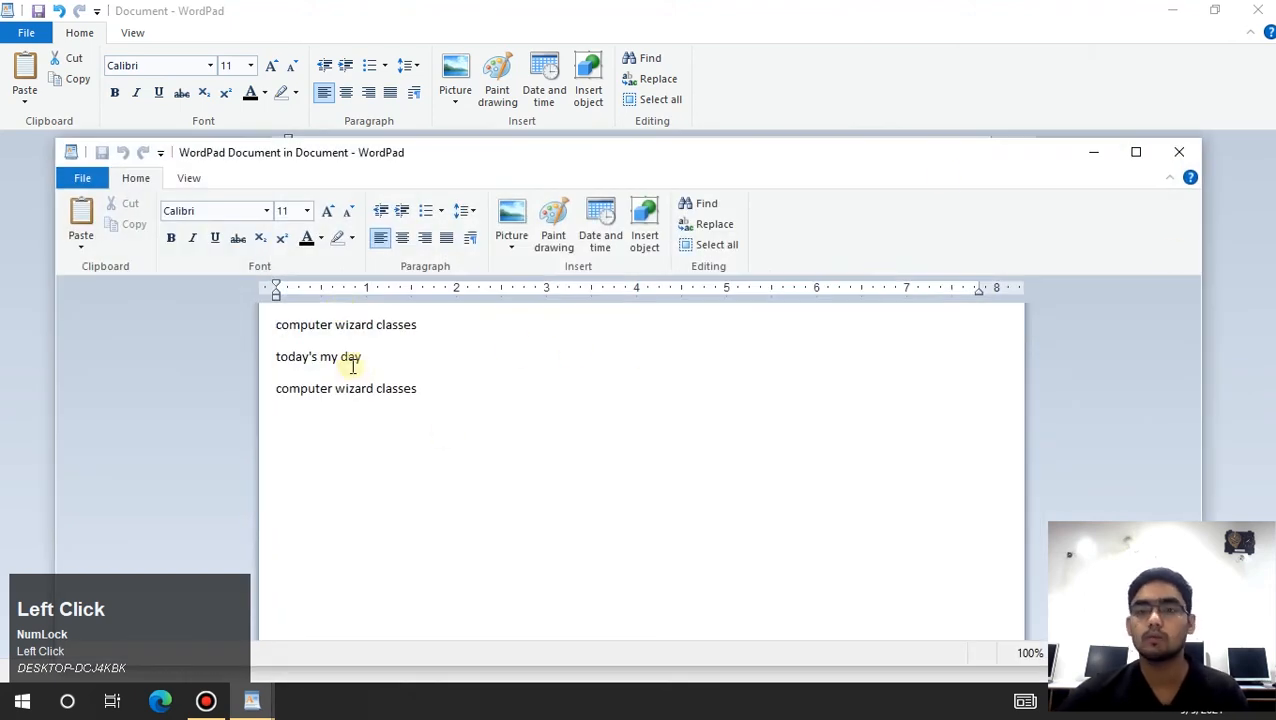
pyautogui.click(1187, 156)
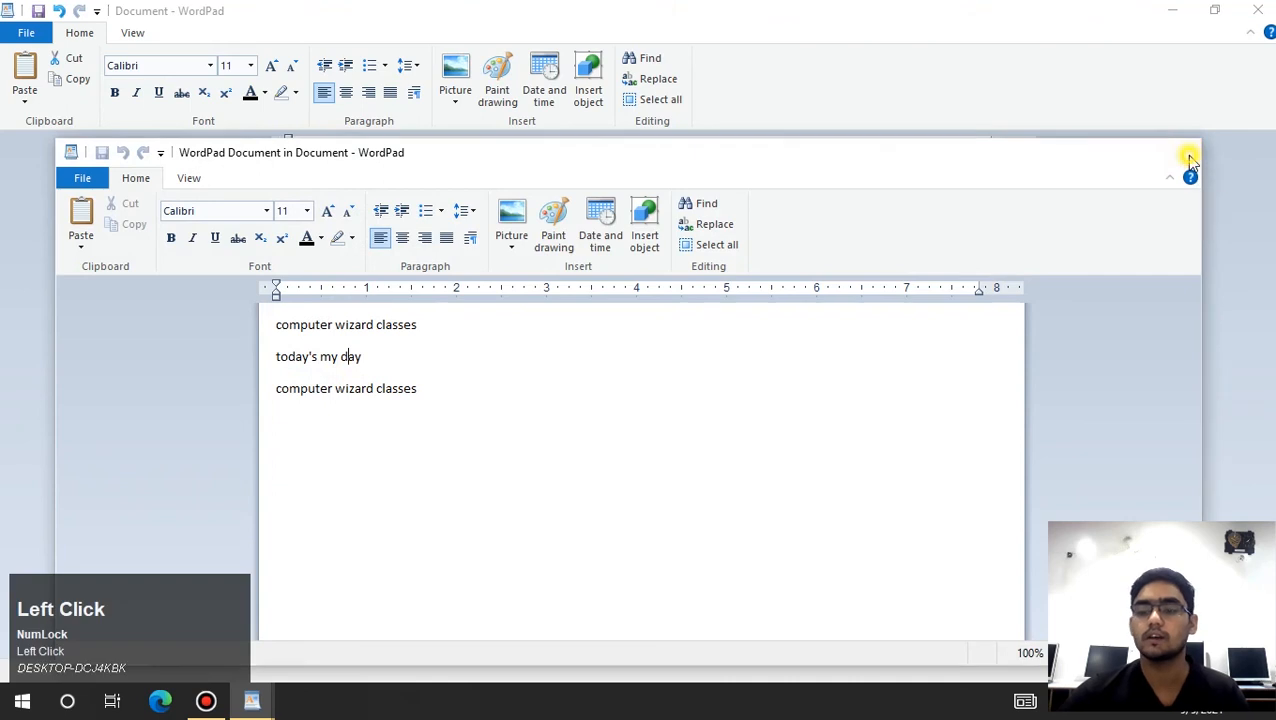
# Step: Paste the cut text with Paste Special as a Picture (Metafile) on a new line below the embedded Wordpad Document icon
pyautogui.click(460, 329)
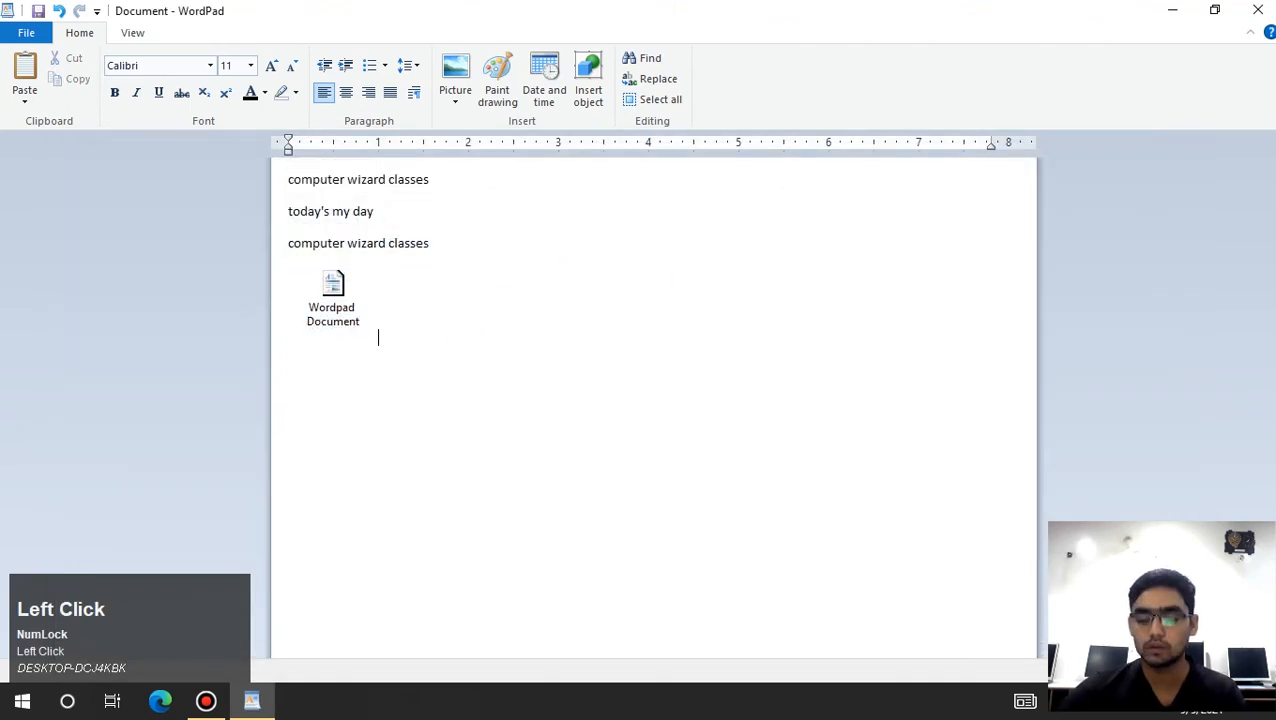
pyautogui.press('Return')
pyautogui.click(24, 104)
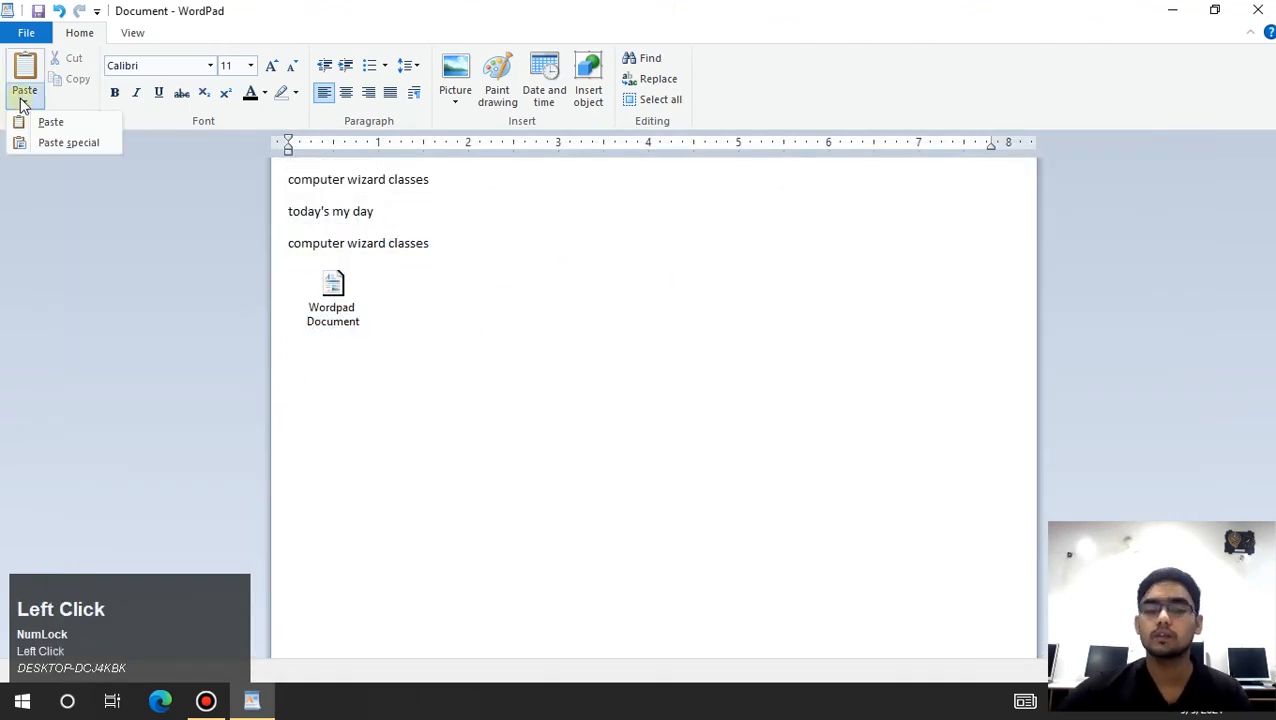
pyautogui.click(76, 140)
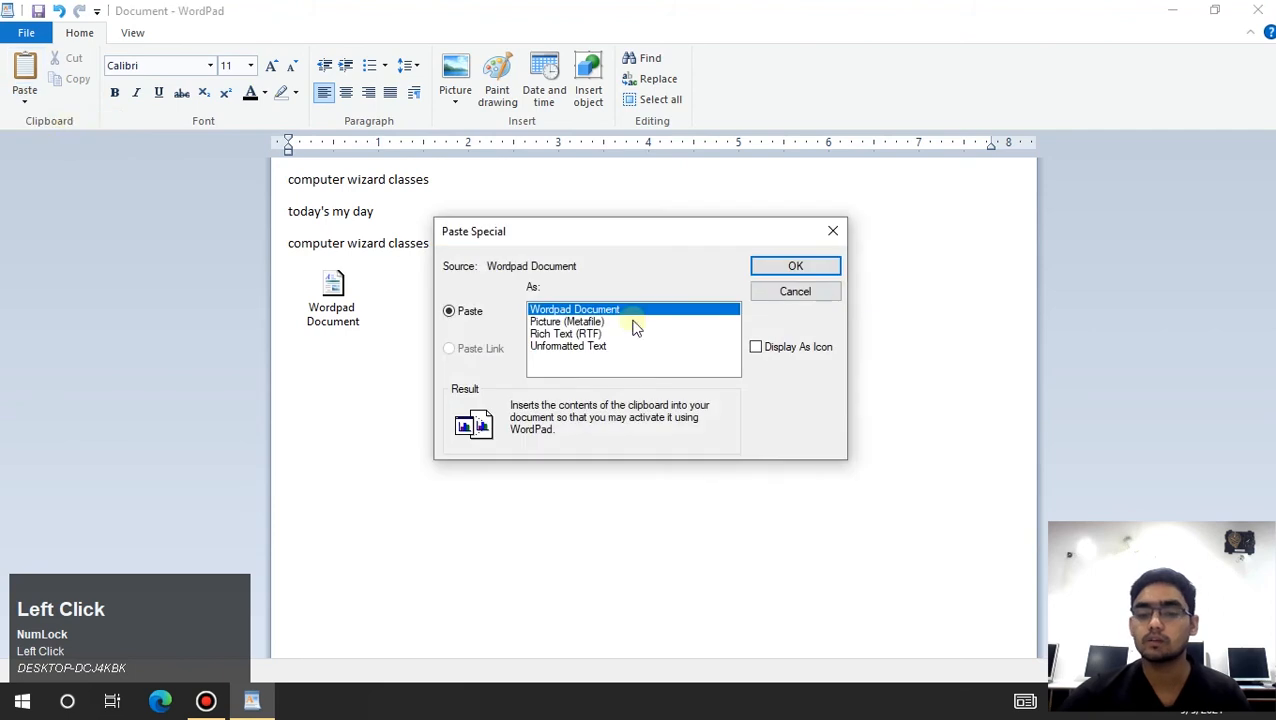
pyautogui.click(562, 322)
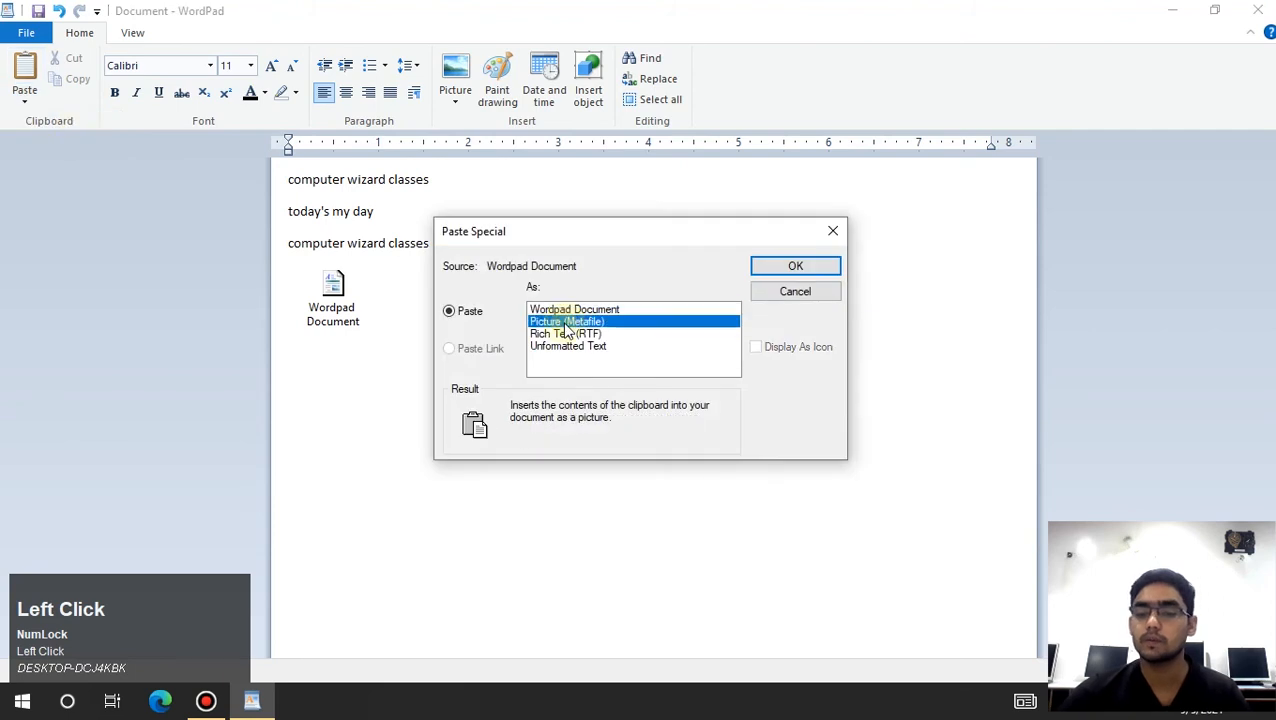
pyautogui.click(796, 268)
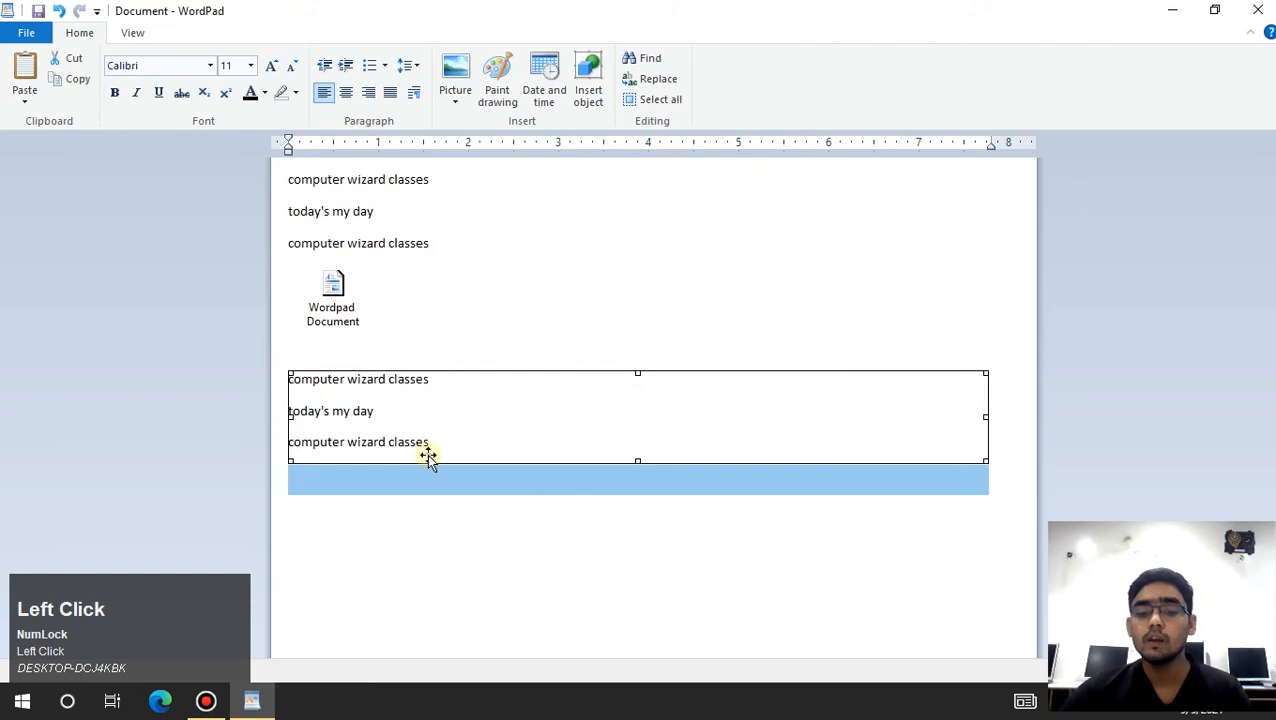
pyautogui.click(632, 555)
pyautogui.click(383, 425)
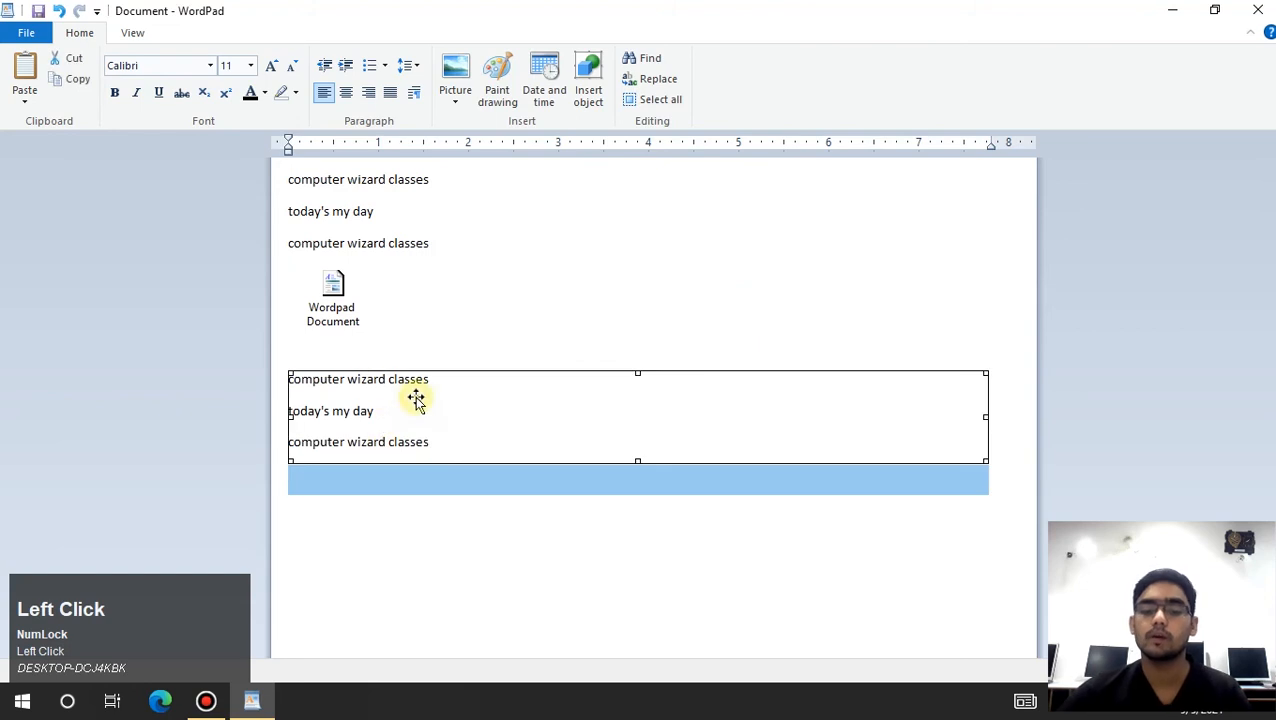
pyautogui.click(454, 549)
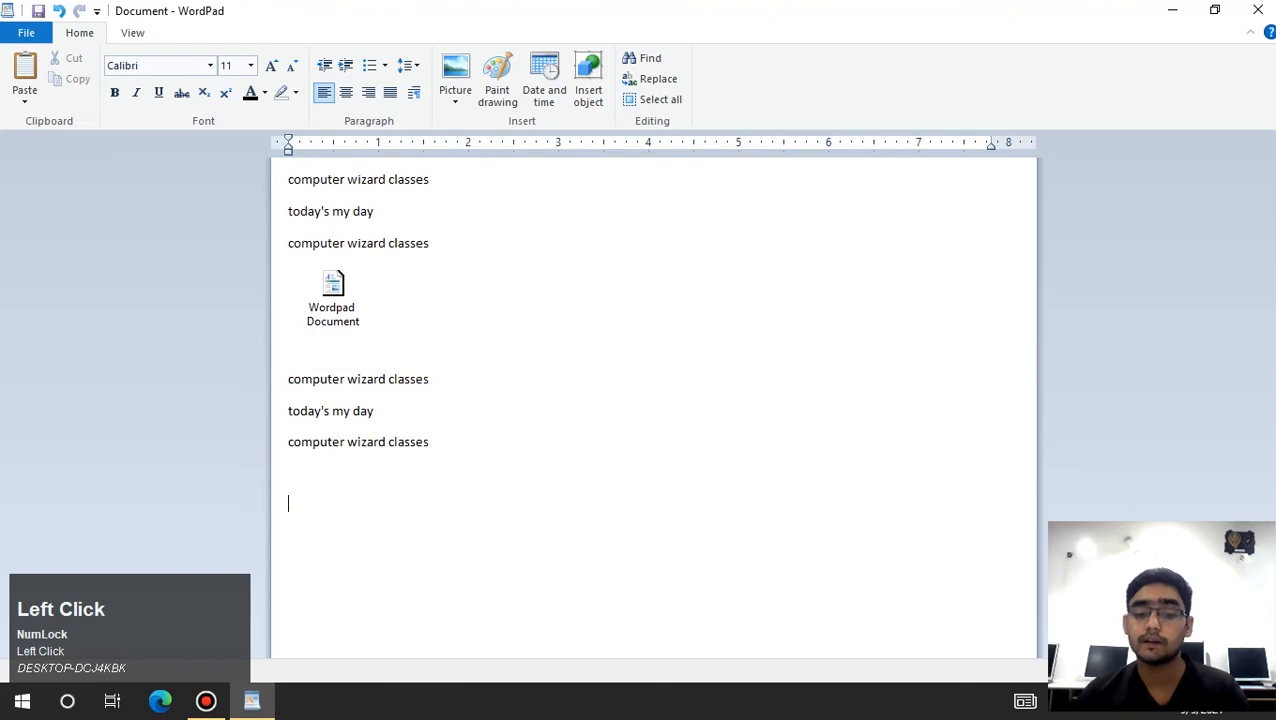
# Step: Paste the cut text with Paste Special as Rich Text (RTF) below the pasted picture and place the cursor in its first line
pyautogui.scroll(-1, 957, 484)
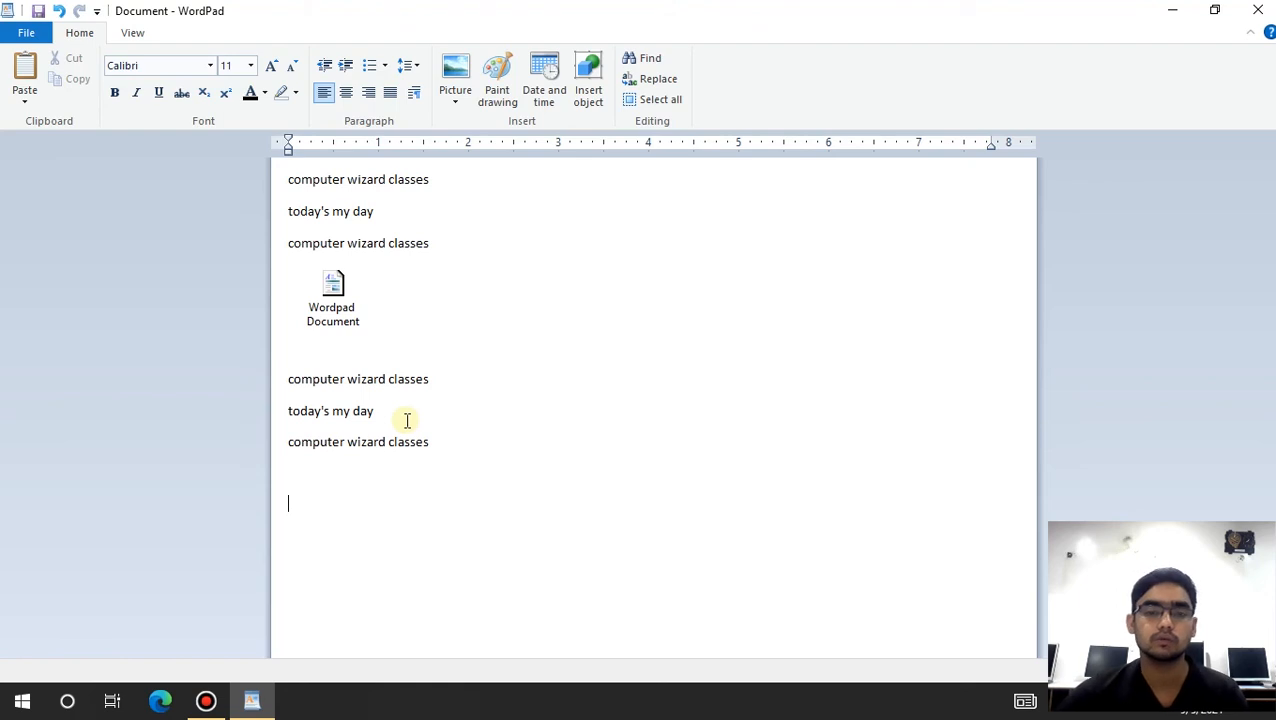
pyautogui.click(497, 433)
pyautogui.click(498, 530)
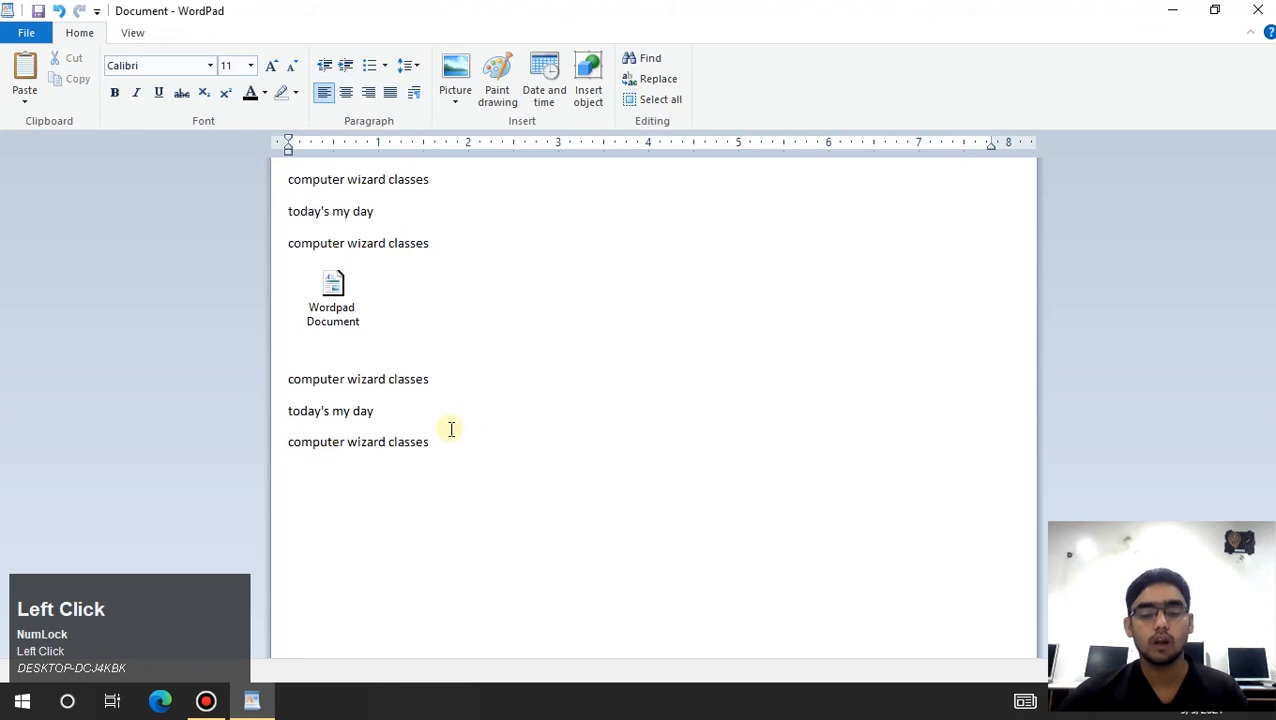
pyautogui.scroll(-1, 451, 428)
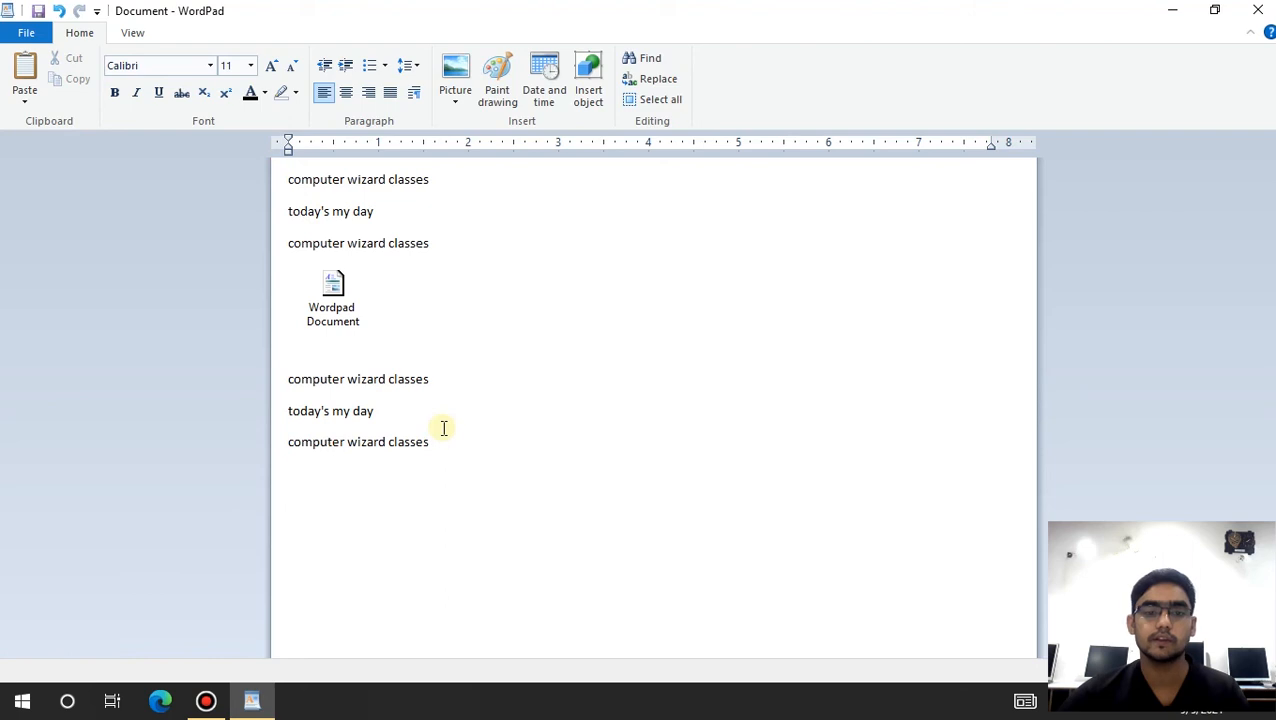
pyautogui.click(25, 100)
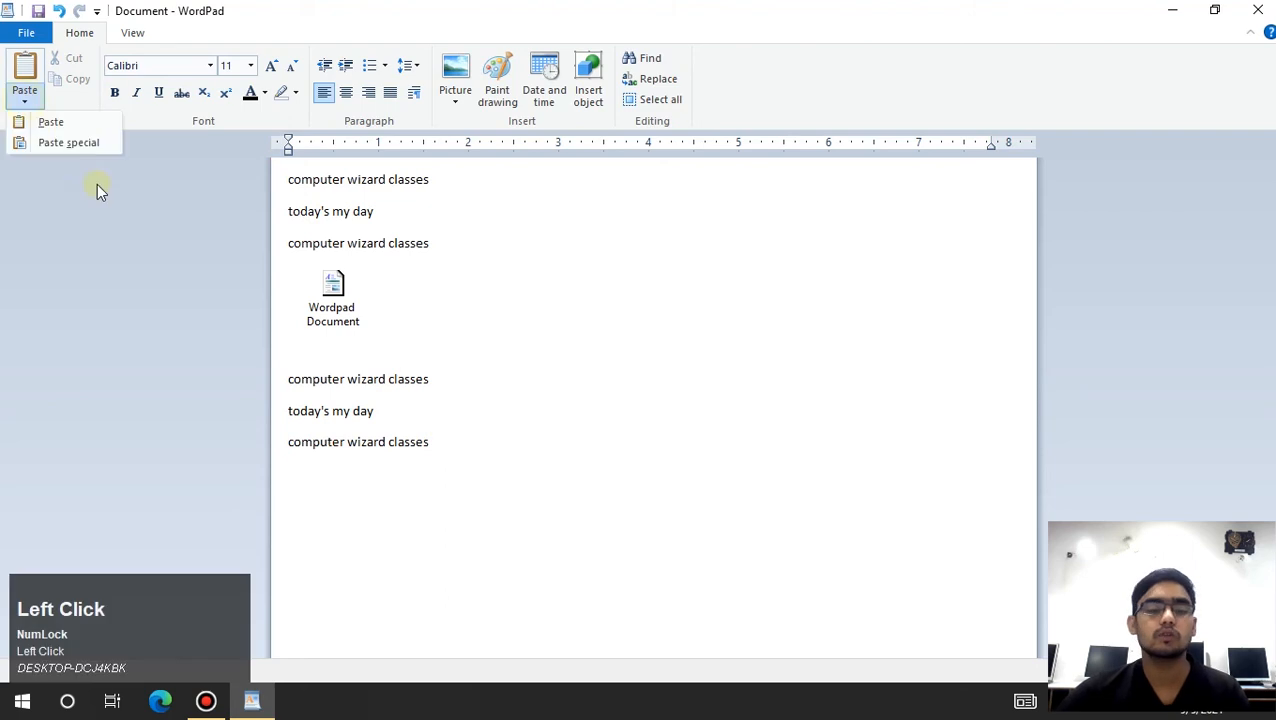
pyautogui.click(85, 148)
pyautogui.click(558, 334)
pyautogui.click(790, 266)
pyautogui.scroll(-1, 570, 462)
pyautogui.click(316, 567)
pyautogui.click(388, 504)
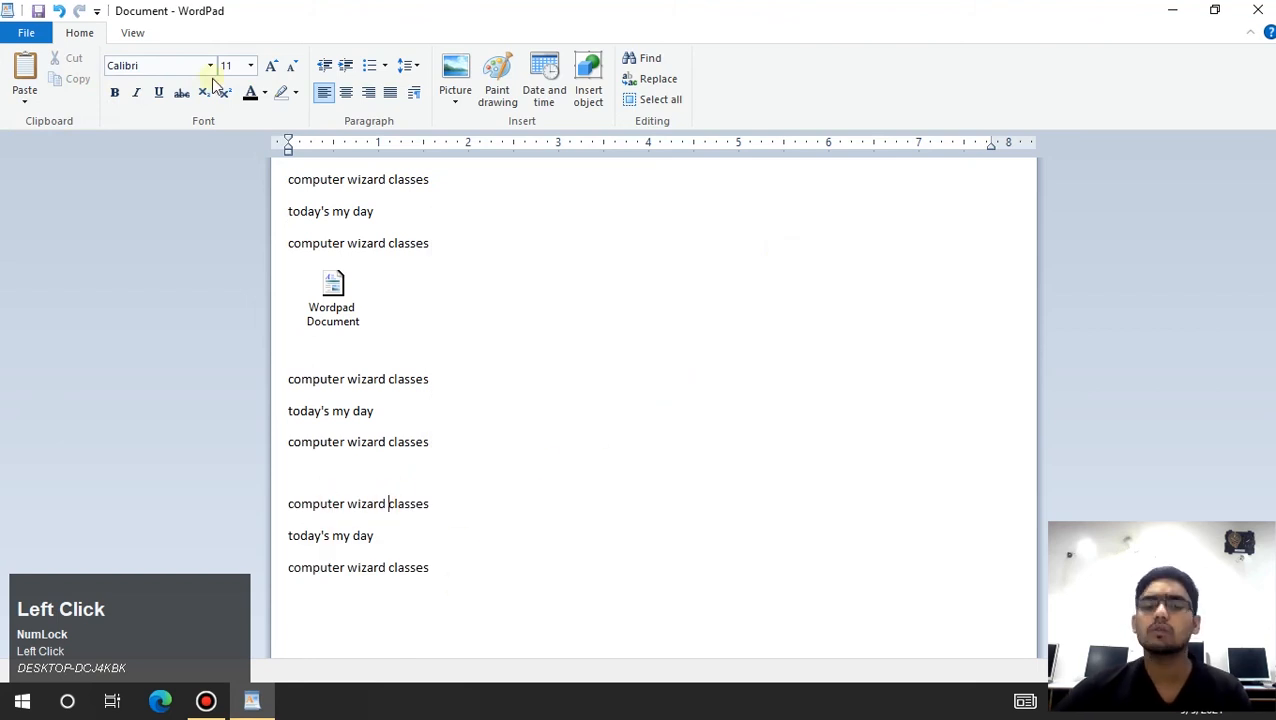
pyautogui.click(24, 96)
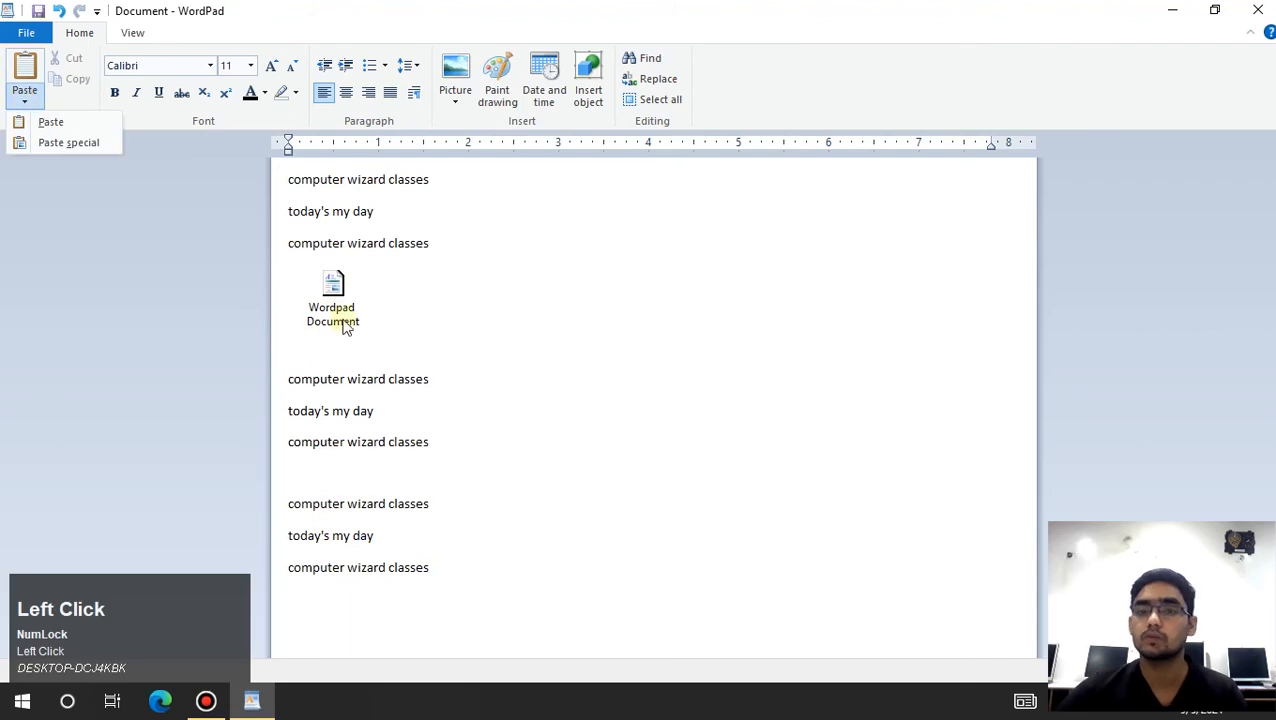
pyautogui.click(90, 95)
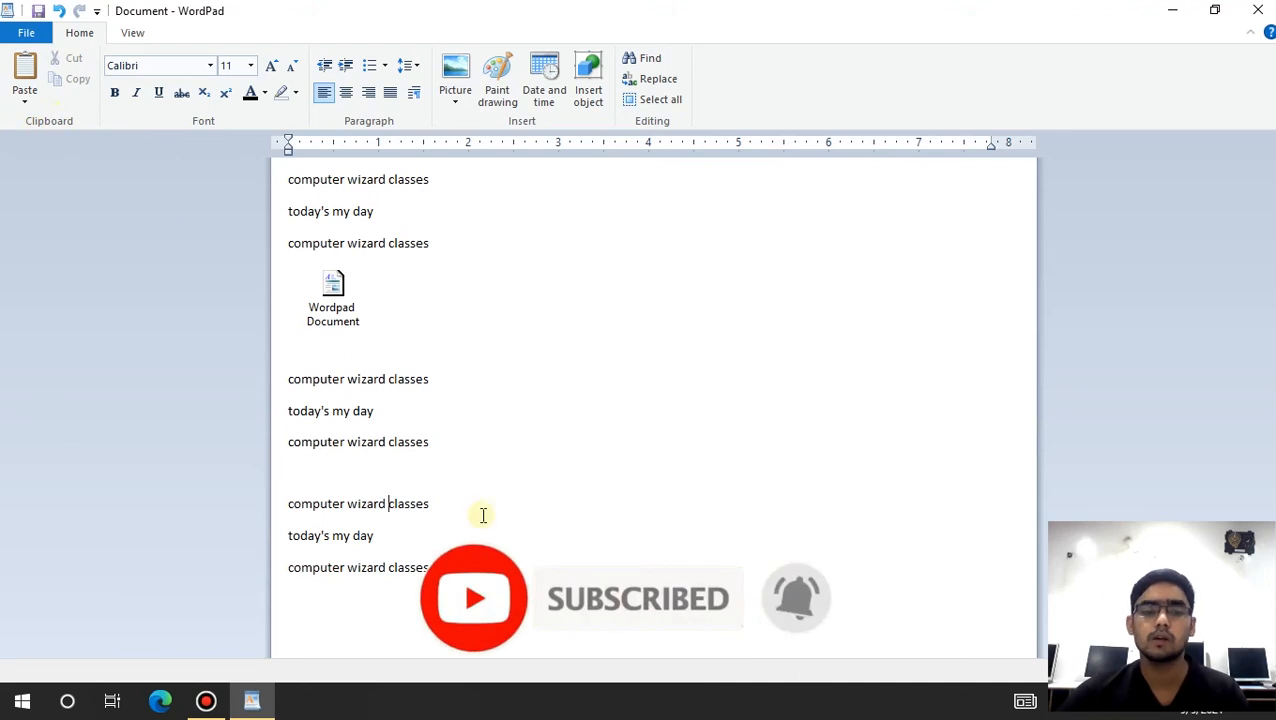
pyautogui.scroll(1, 481, 515)
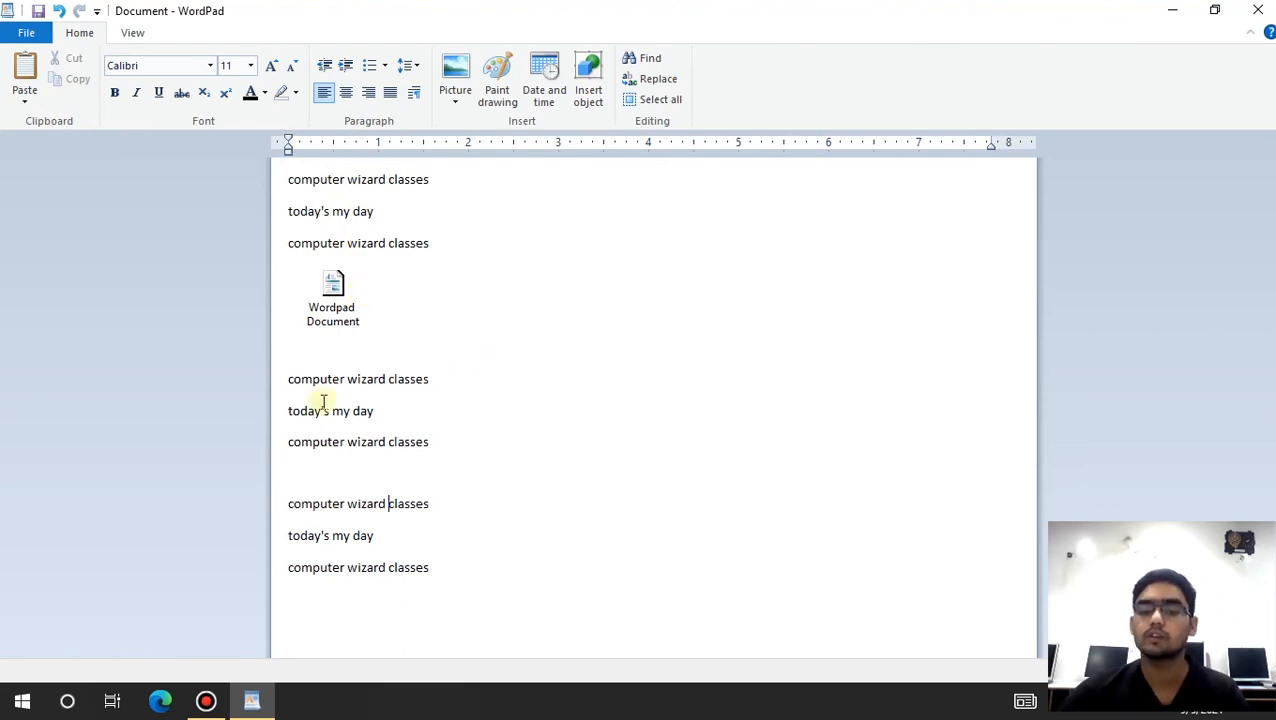
# Step: Delete the pasted picture and the embedded Wordpad Document icon, and remove an extra blank line between the text blocks
pyautogui.click(456, 580)
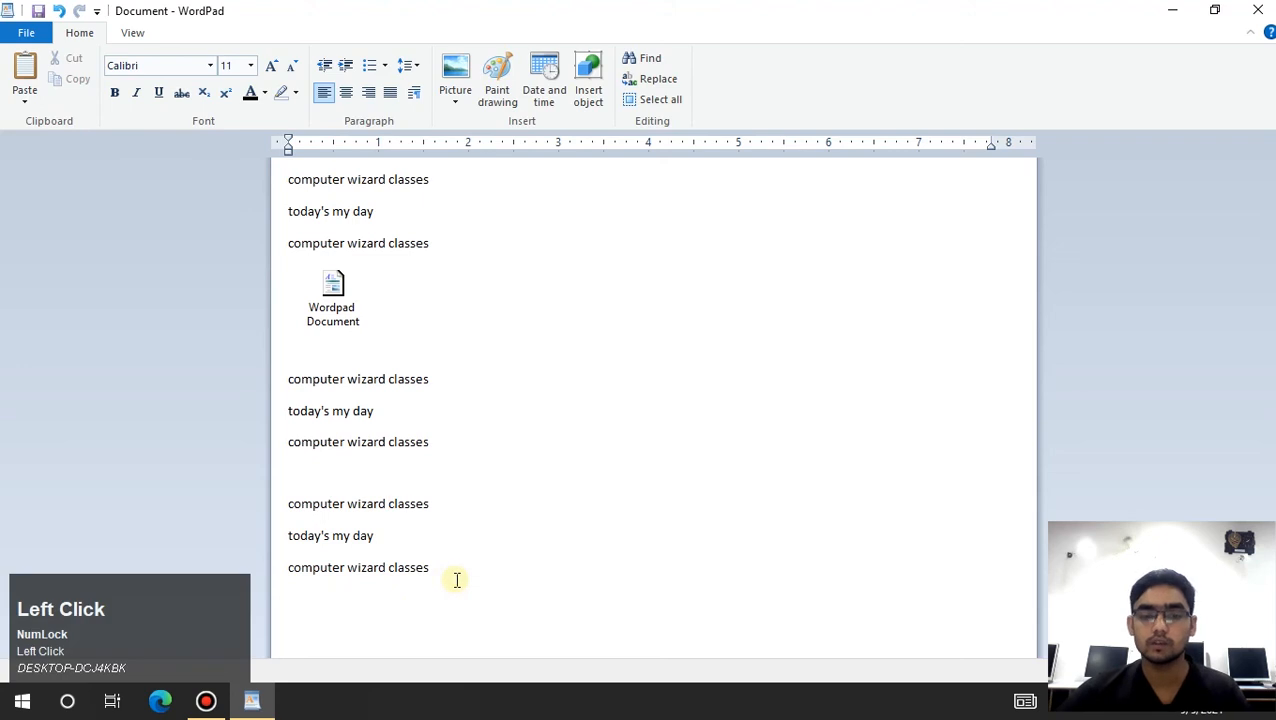
pyautogui.click(365, 410)
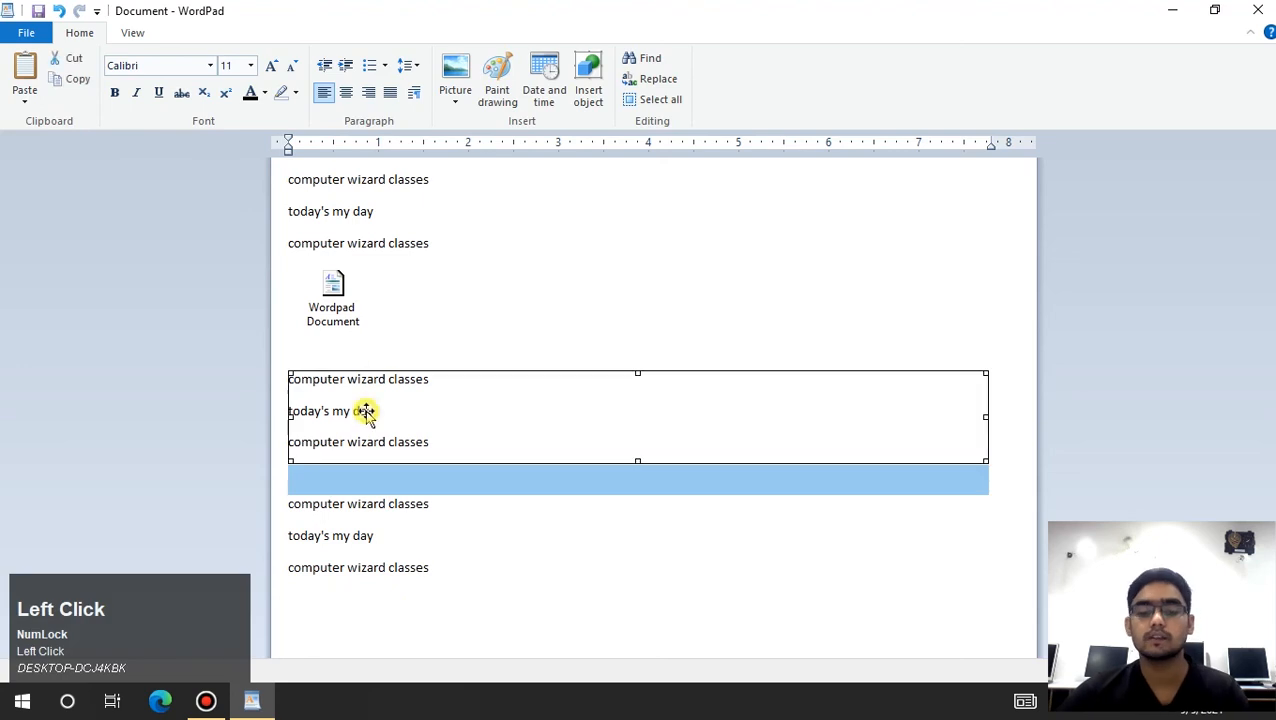
pyautogui.press('Delete')
pyautogui.click(336, 311)
pyautogui.press('Delete')
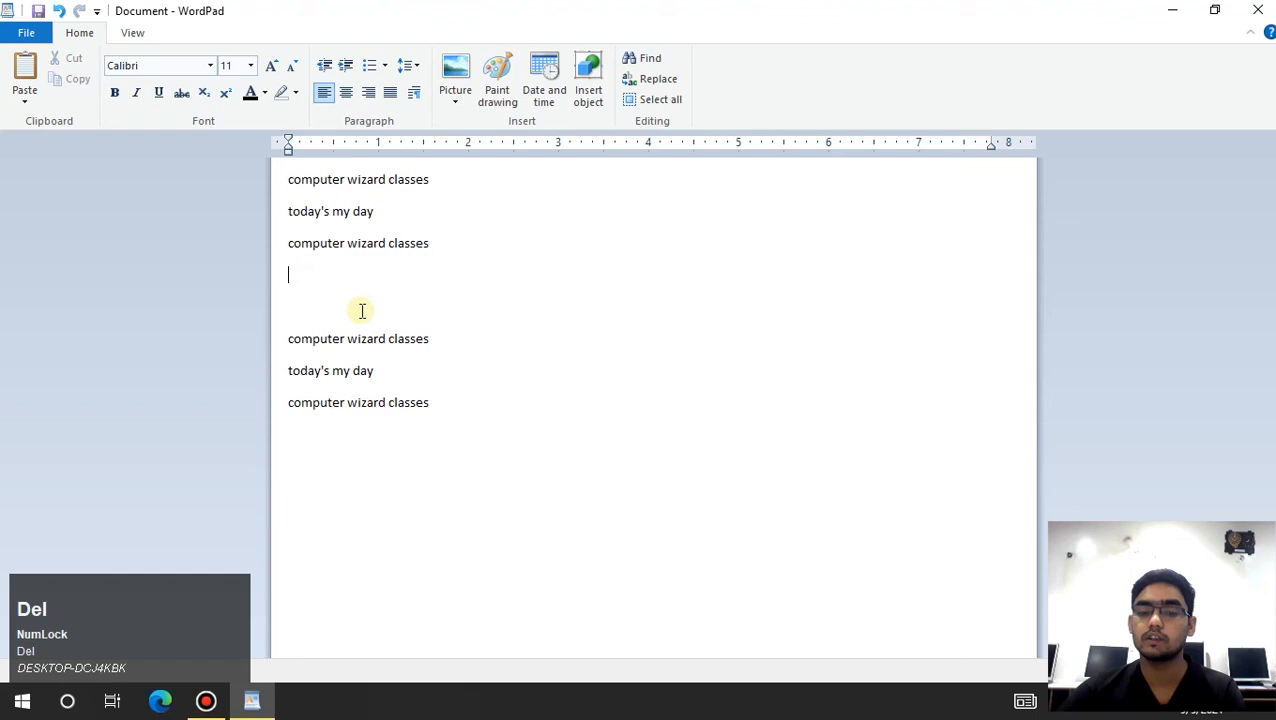
pyautogui.moveTo(316, 307); pyautogui.dragTo(270, 288)
pyautogui.press('BackSpace')
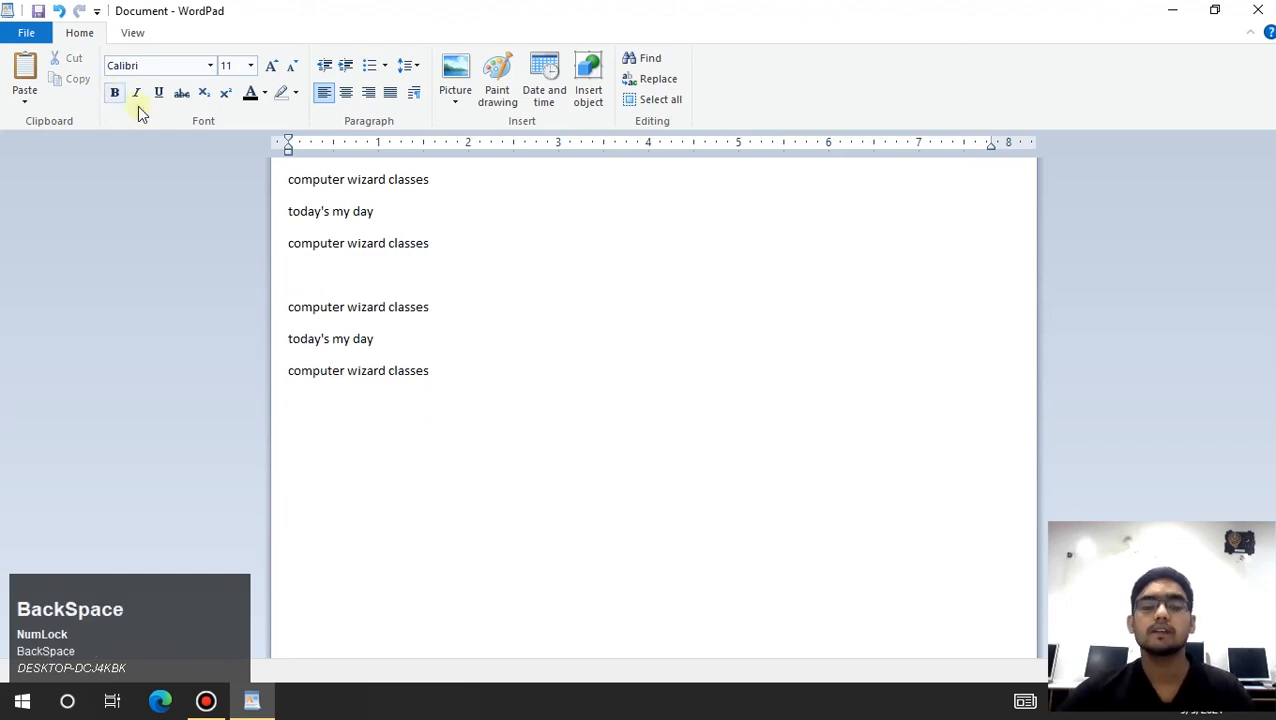
# Step: Make the first line "computer wizard classes" bold, italic and underlined
pyautogui.scroll(1, 478, 332)
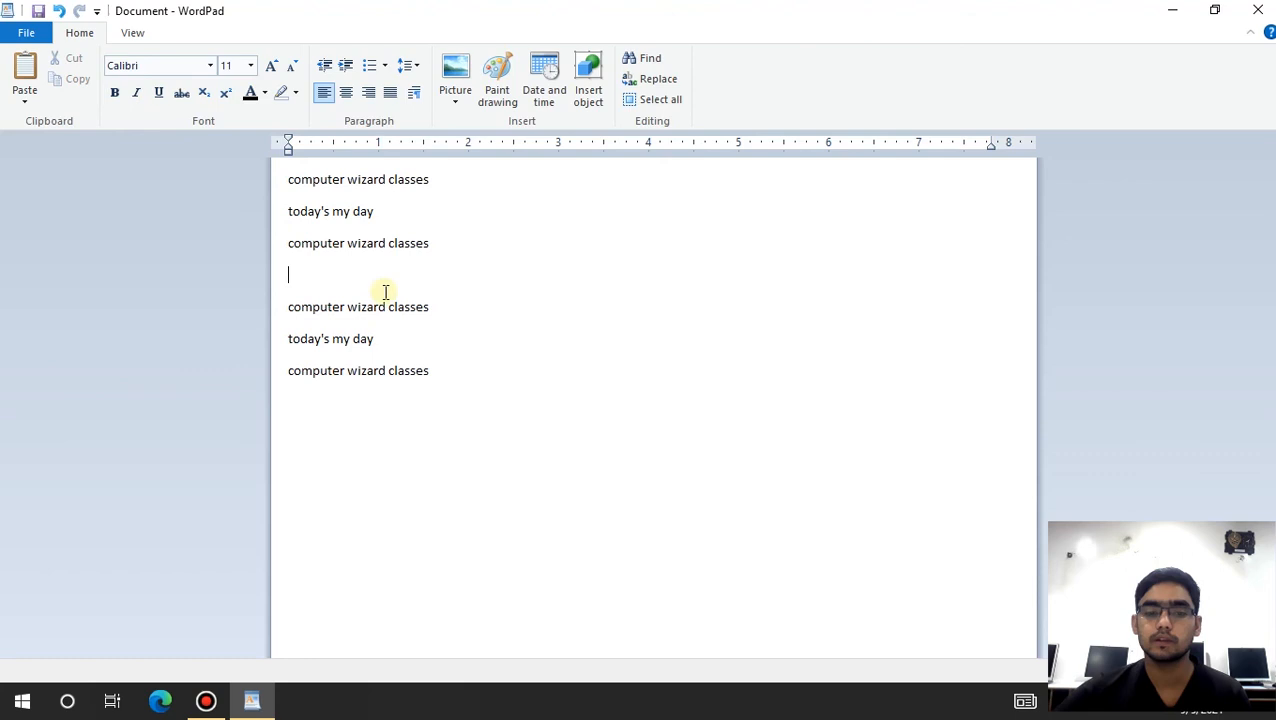
pyautogui.scroll(1, 395, 300)
pyautogui.moveTo(432, 180); pyautogui.dragTo(270, 182)
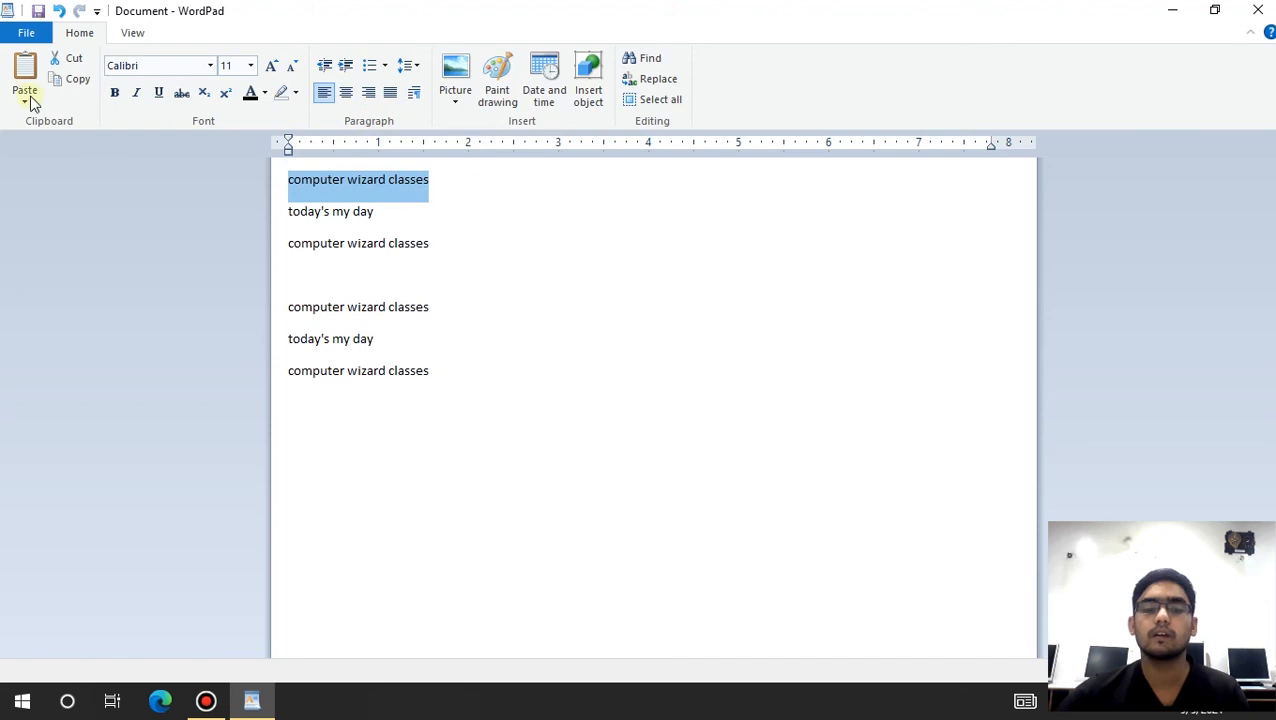
pyautogui.click(114, 94)
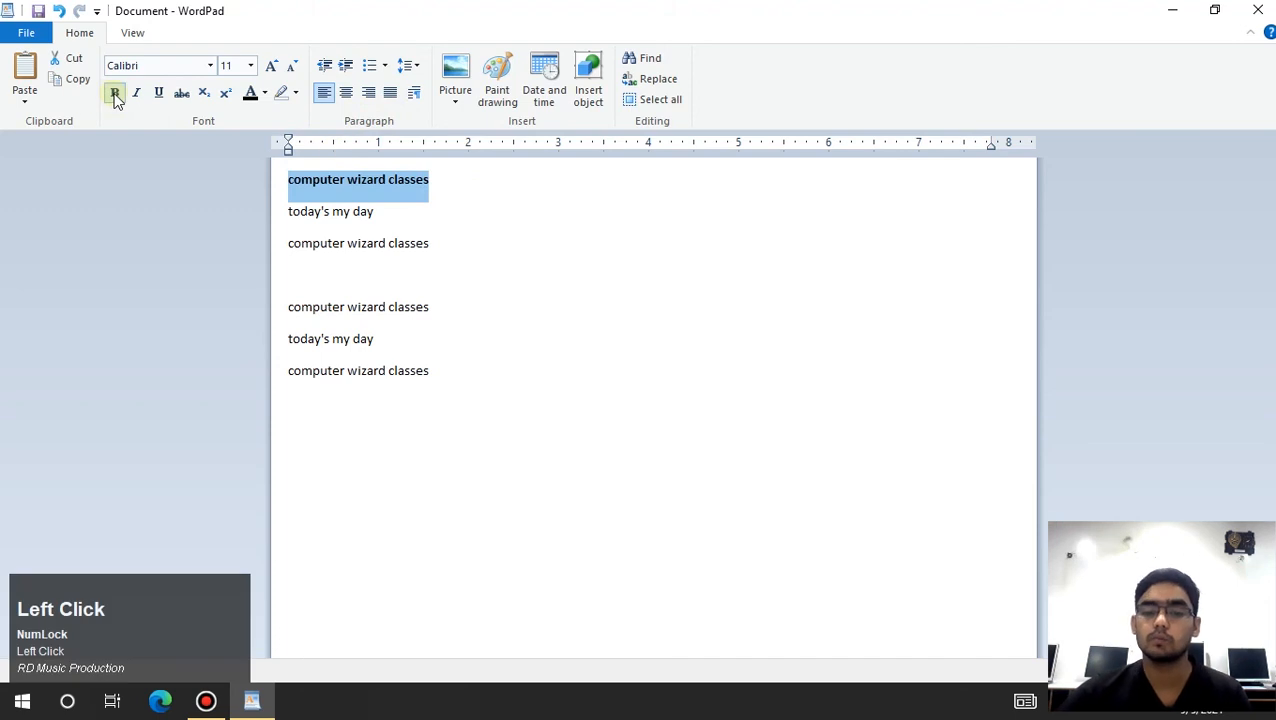
pyautogui.click(136, 92)
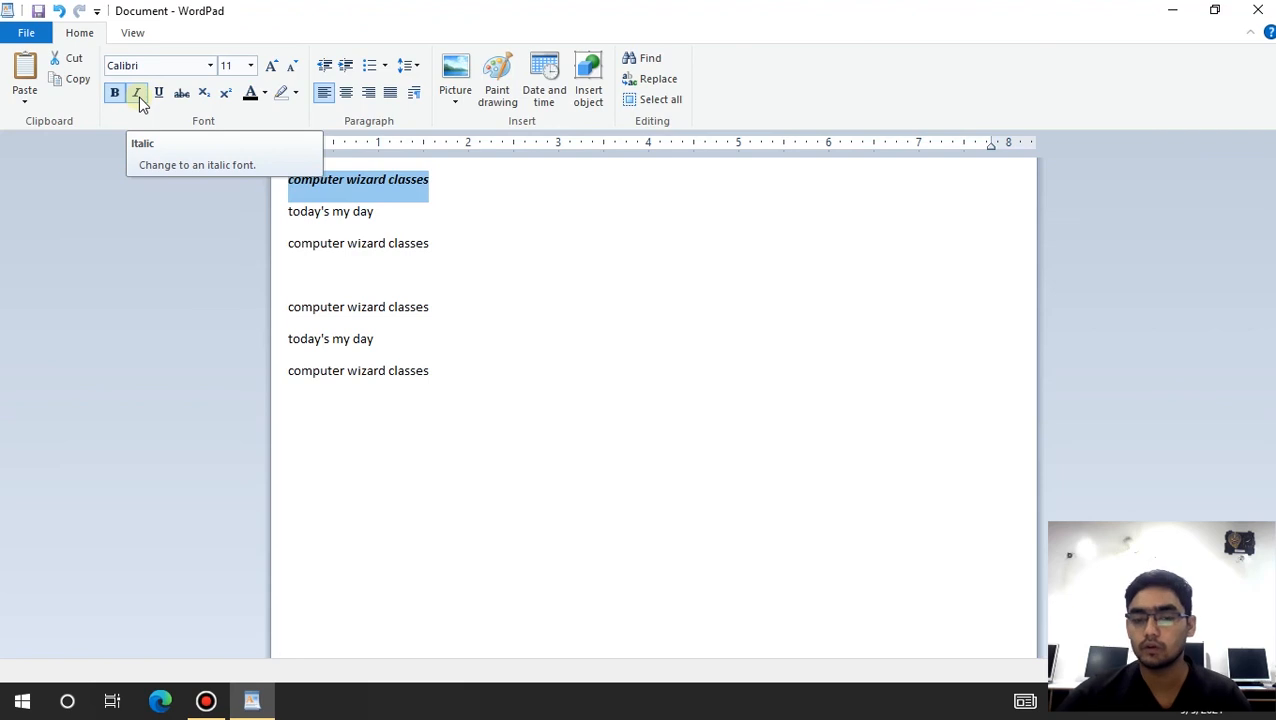
pyautogui.click(139, 97)
pyautogui.click(139, 93)
pyautogui.click(157, 92)
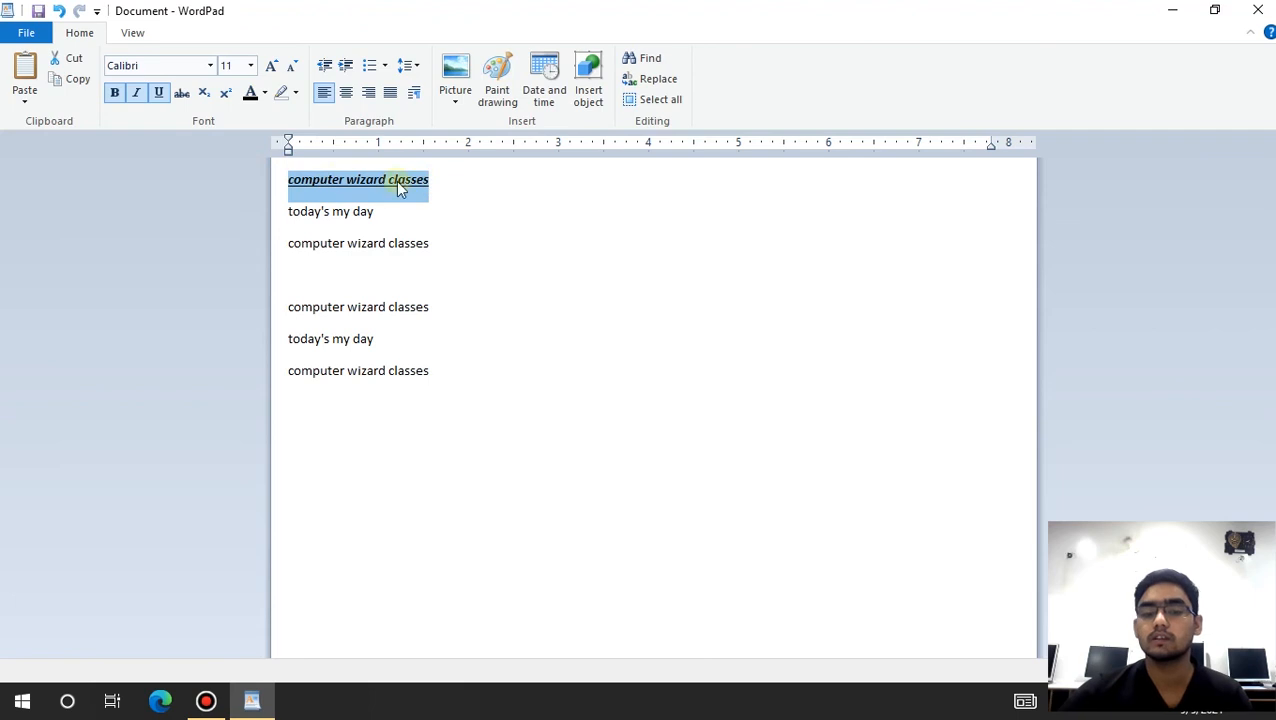
# Step: Strike through the words "wizard classes" in the document's third line
pyautogui.moveTo(432, 180); pyautogui.dragTo(274, 182)
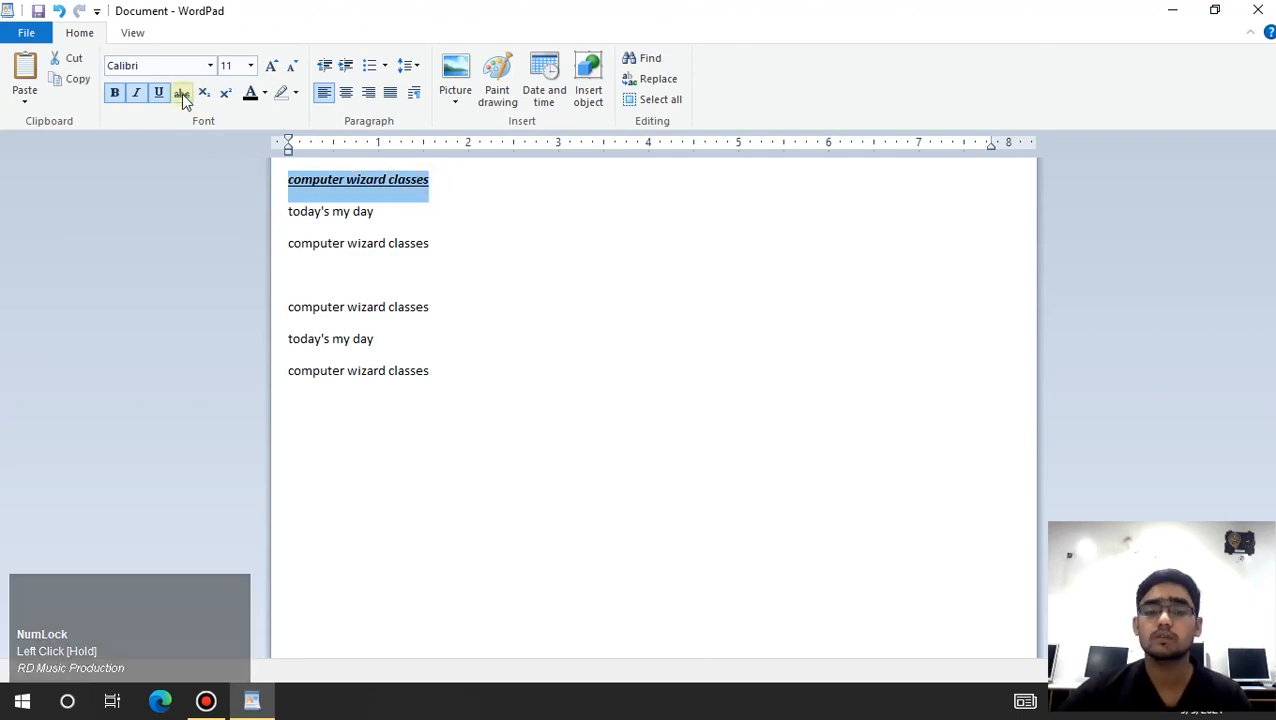
pyautogui.click(325, 212)
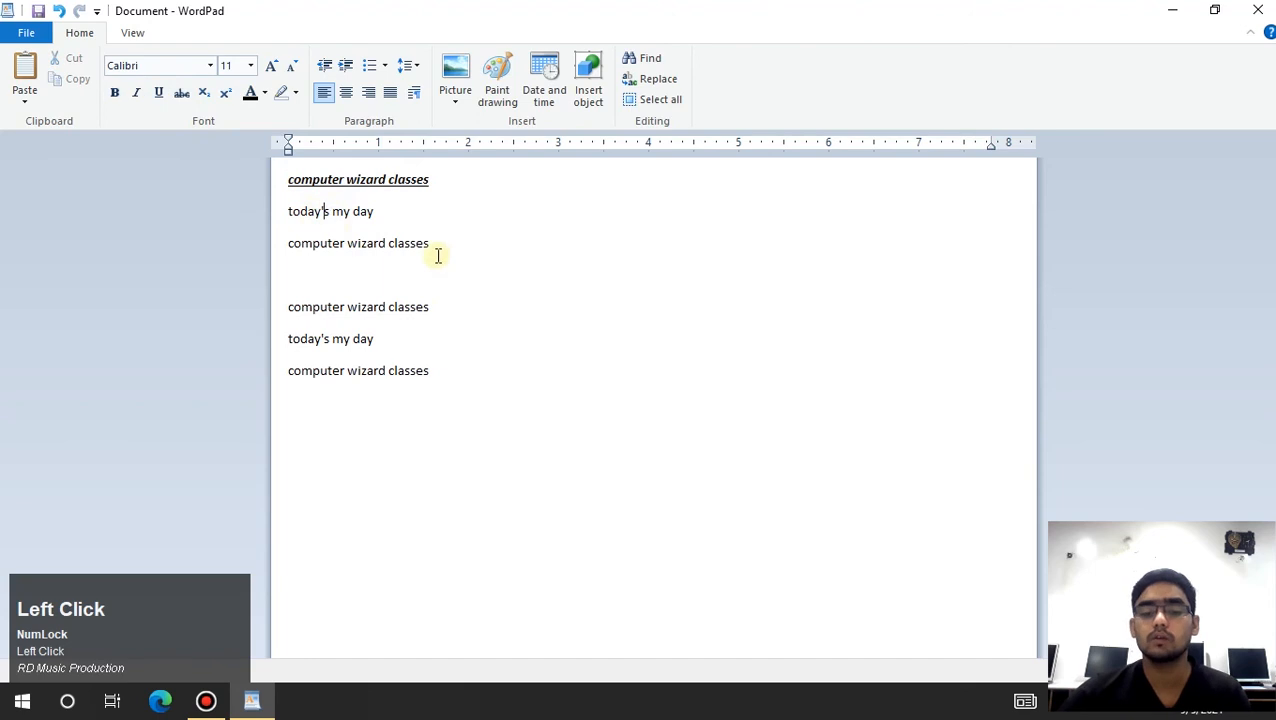
pyautogui.moveTo(444, 247); pyautogui.dragTo(364, 252)
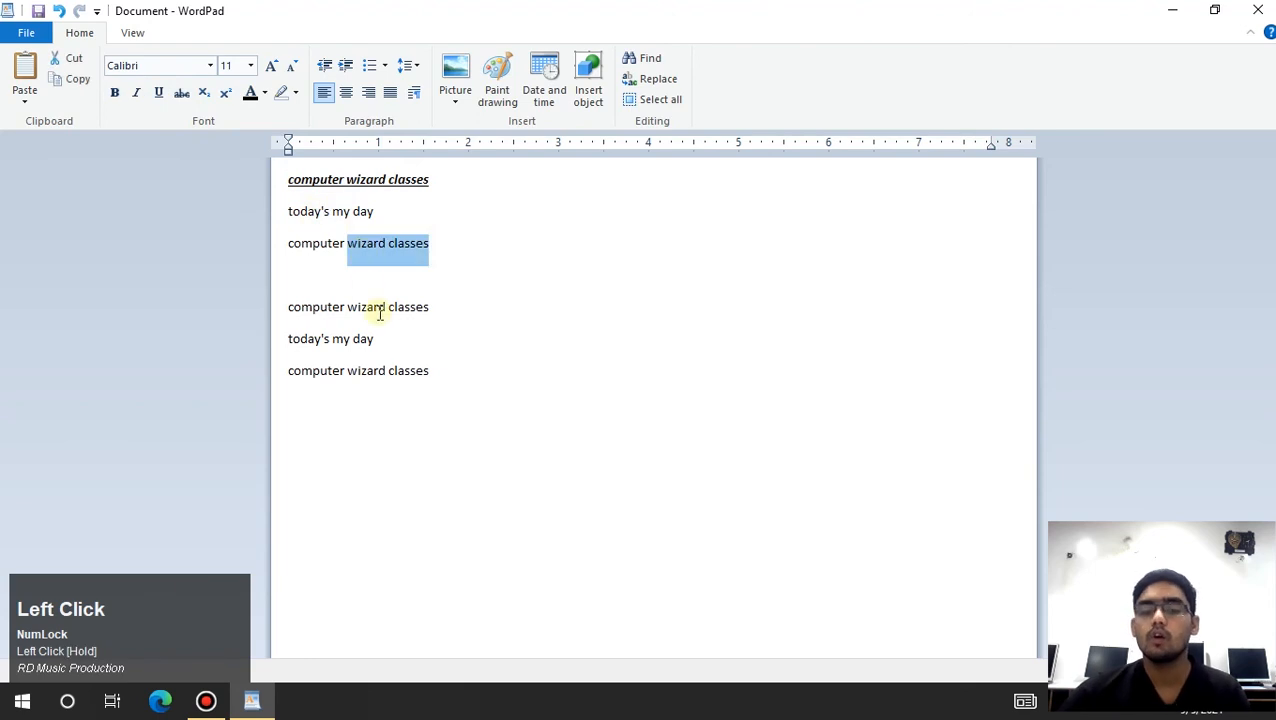
pyautogui.click(184, 100)
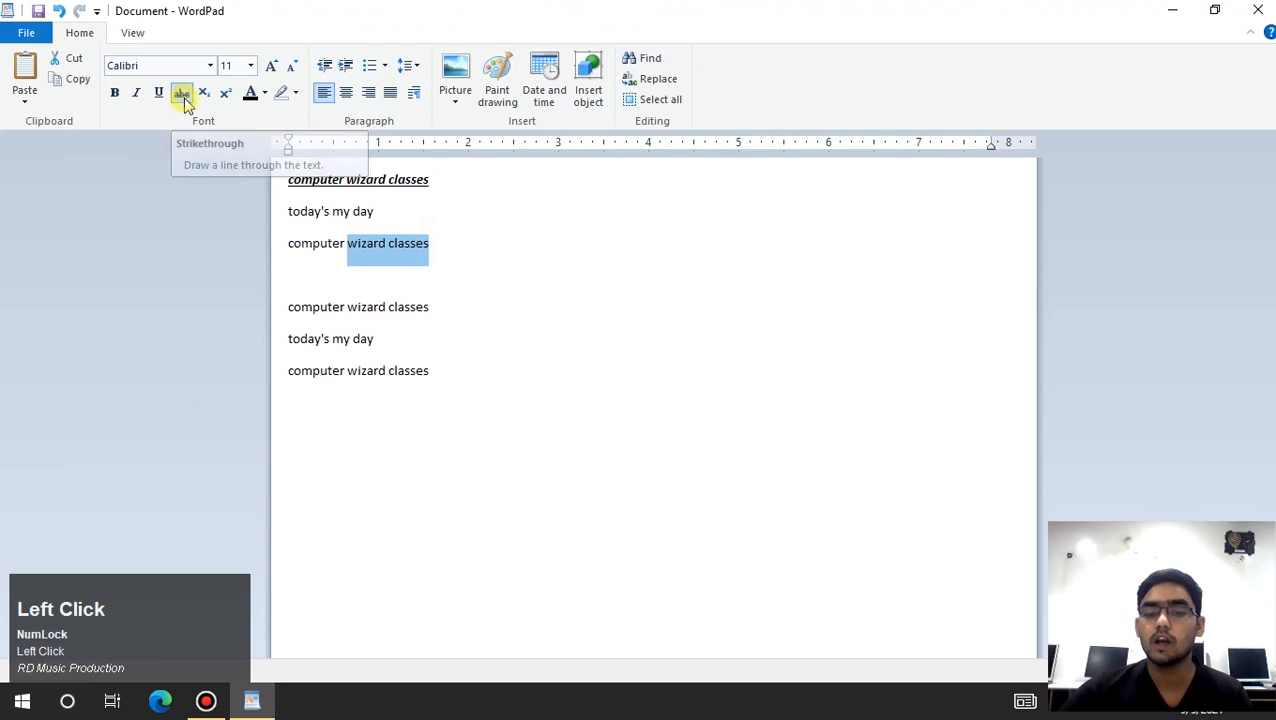
pyautogui.click(482, 420)
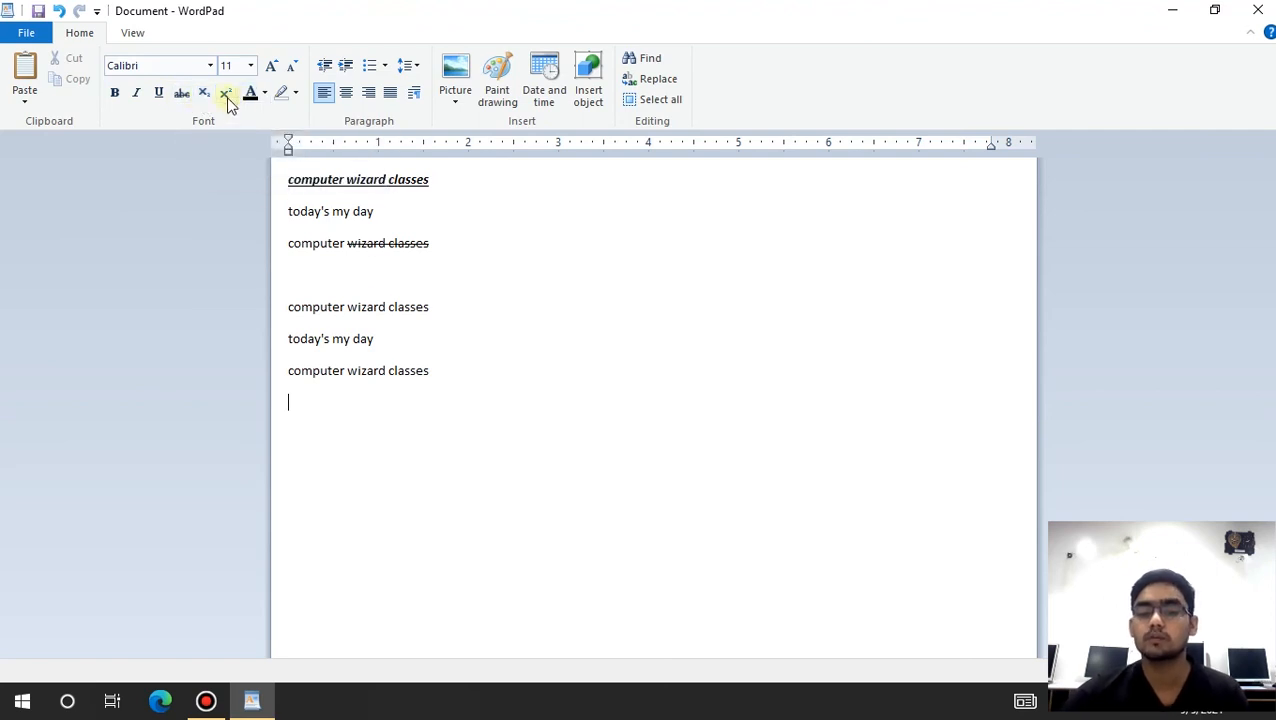
# Step: Enter "10th" on the empty line below the last text line and make its "th" superscript
pyautogui.click(325, 434)
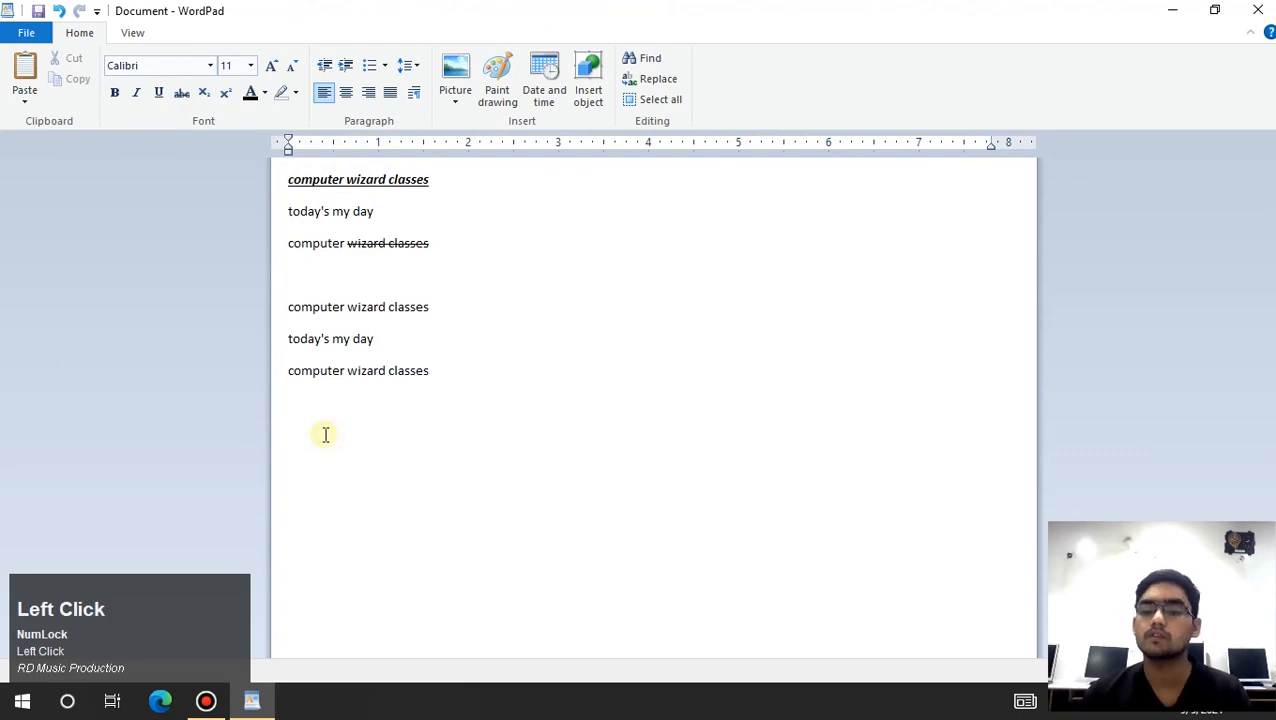
pyautogui.write('10th')
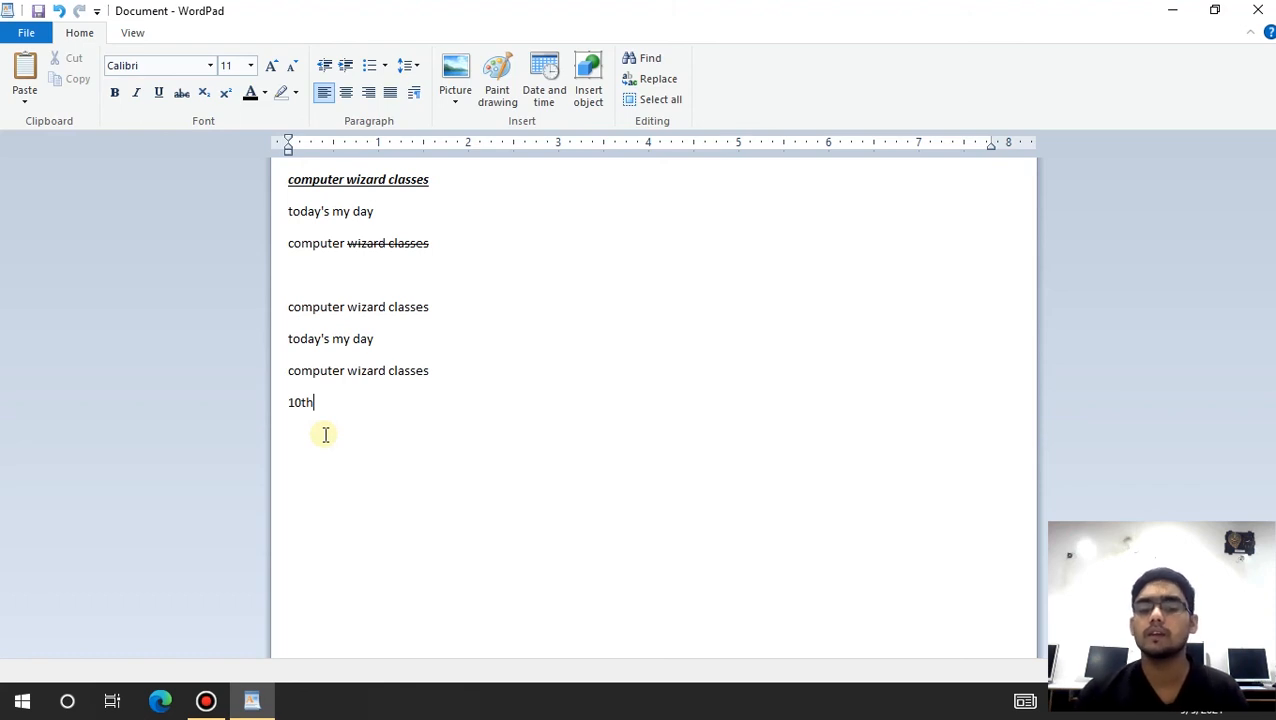
pyautogui.hotkey('shift', 'Left')
pyautogui.hotkey('shift', 'Left')
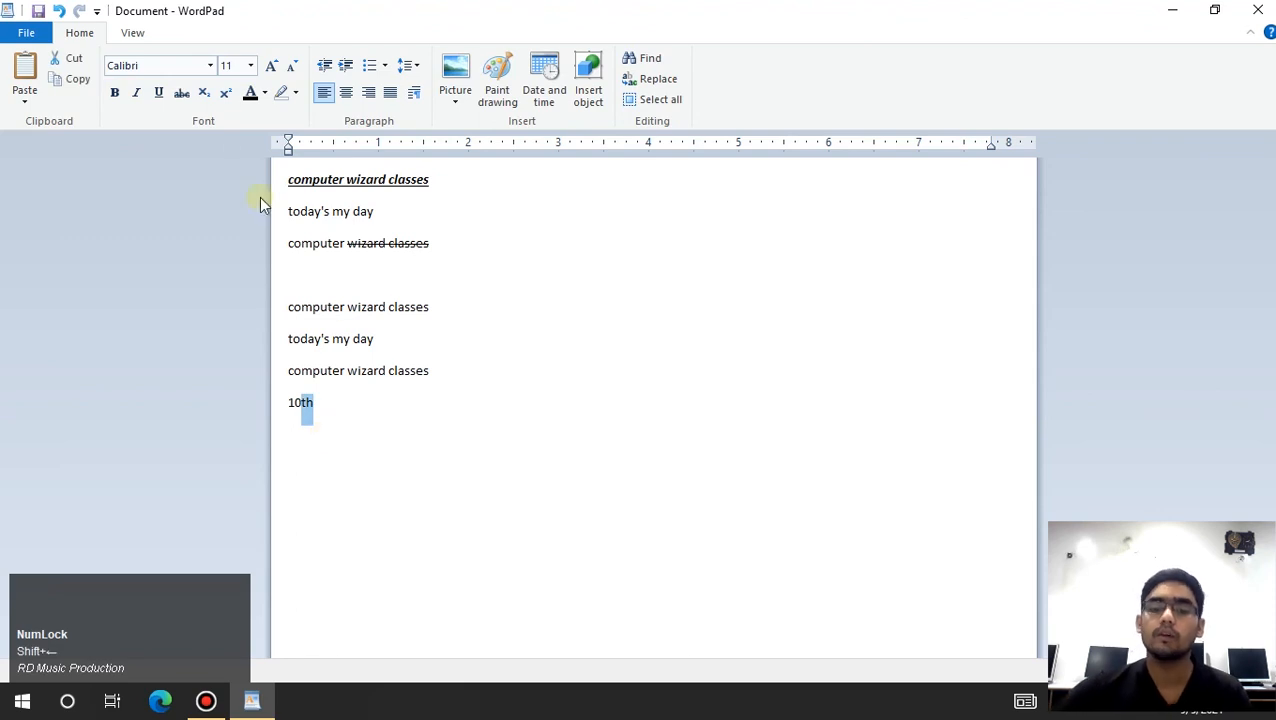
pyautogui.click(227, 100)
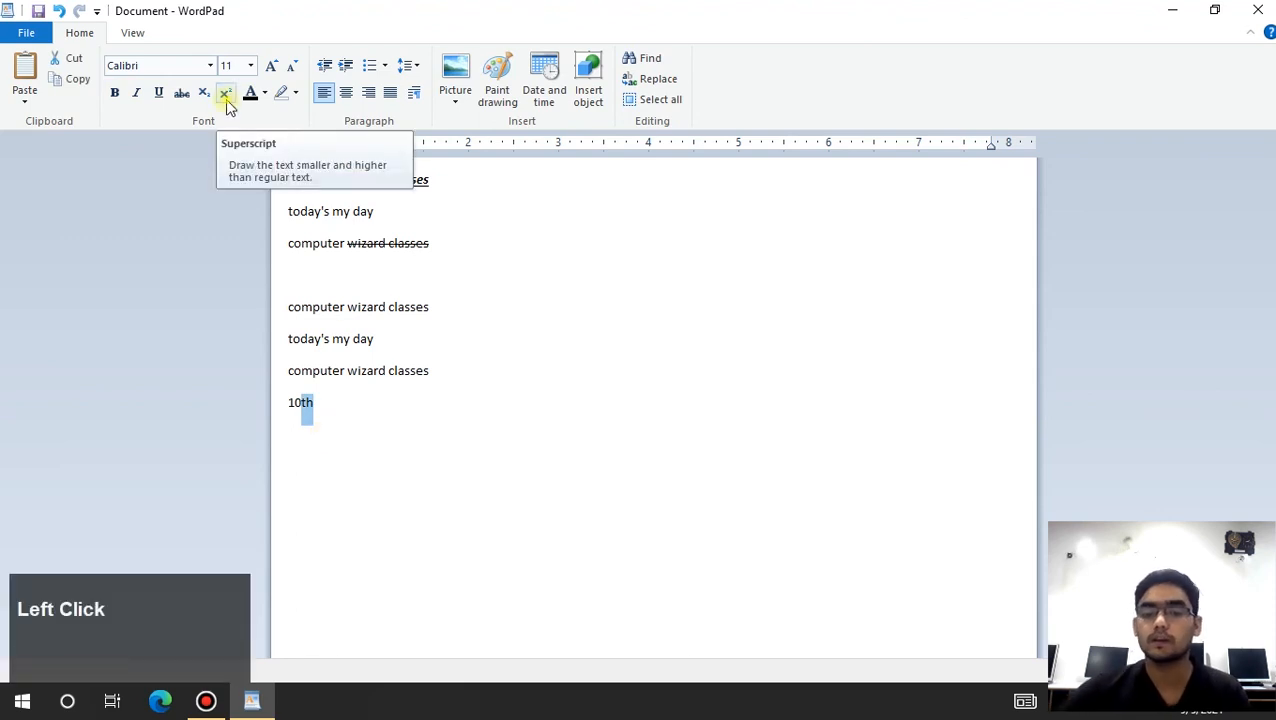
pyautogui.click(338, 430)
pyautogui.click(226, 96)
pyautogui.click(226, 92)
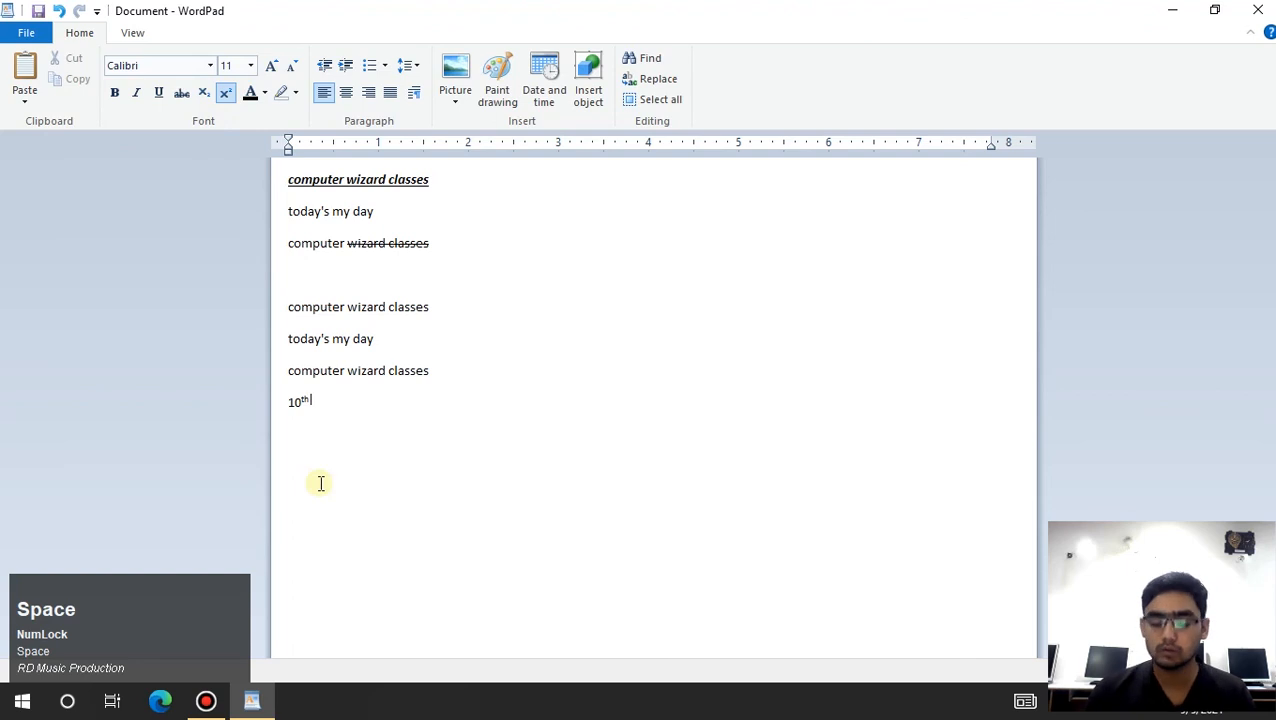
pyautogui.press('BackSpace')
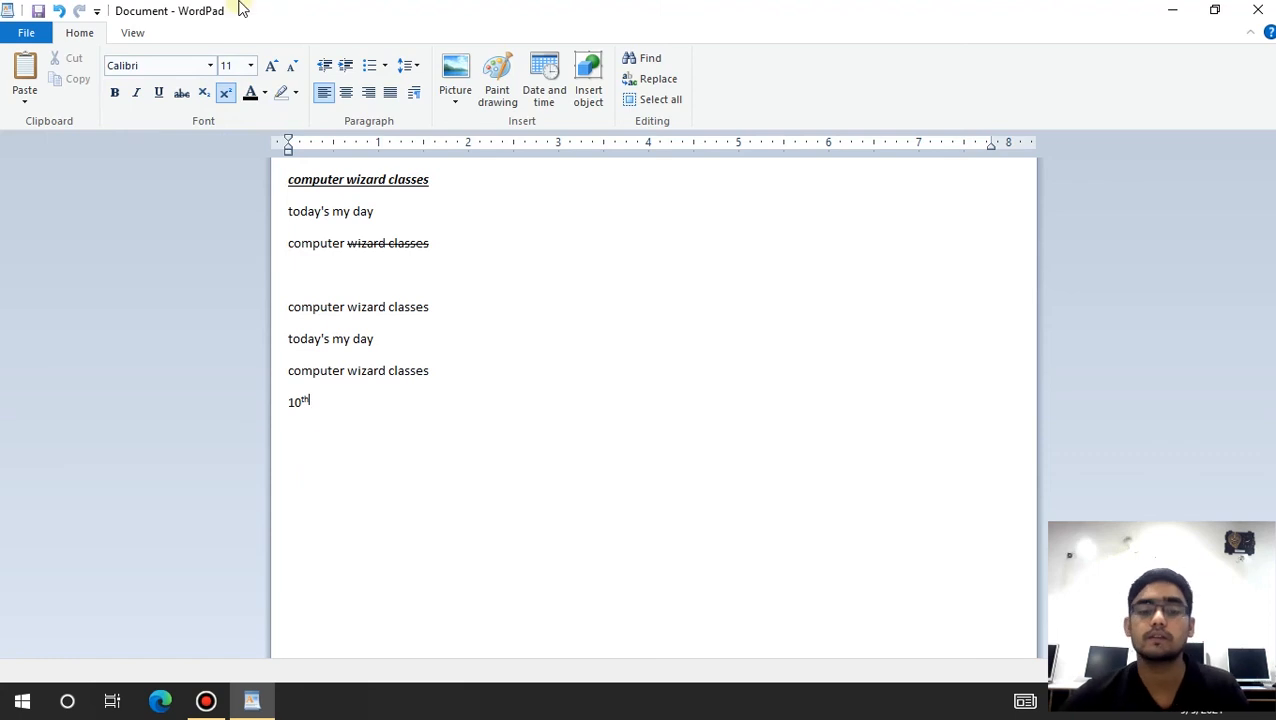
# Step: Turn superscript off, add "CO2" after "10th" on the last line, make its "2" subscript, and return to normal text
pyautogui.click(227, 97)
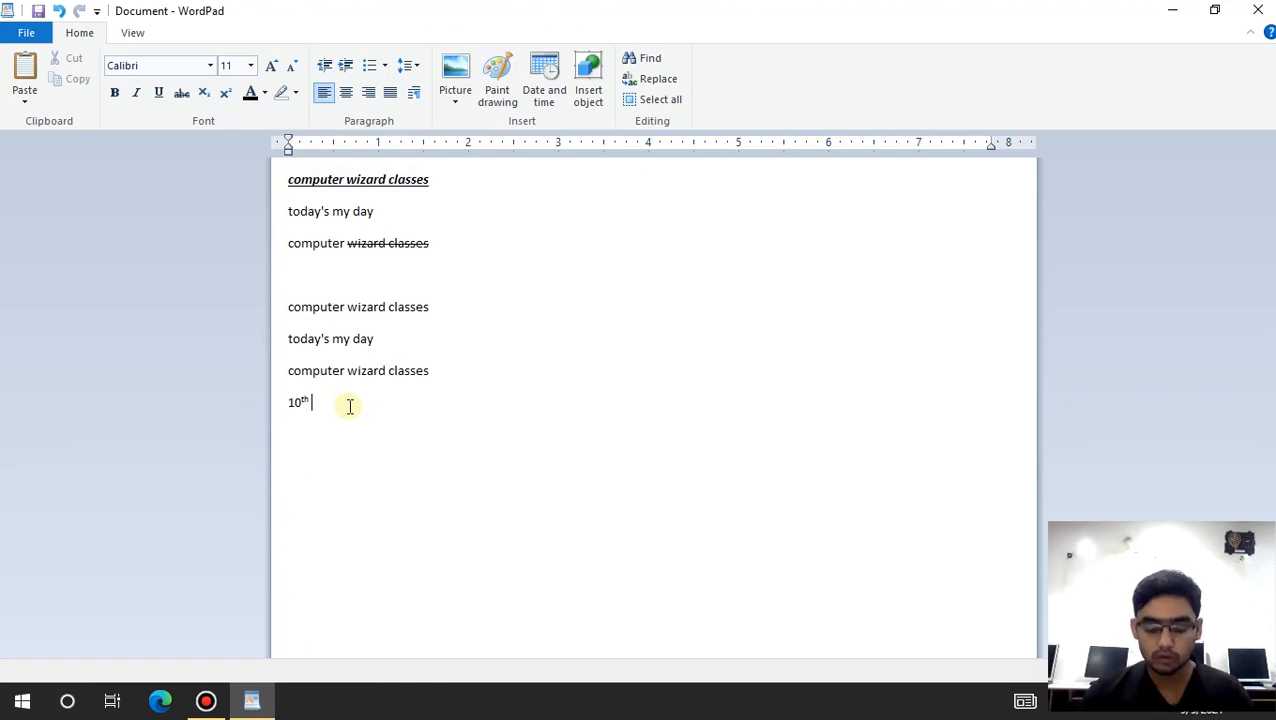
pyautogui.write('CO')
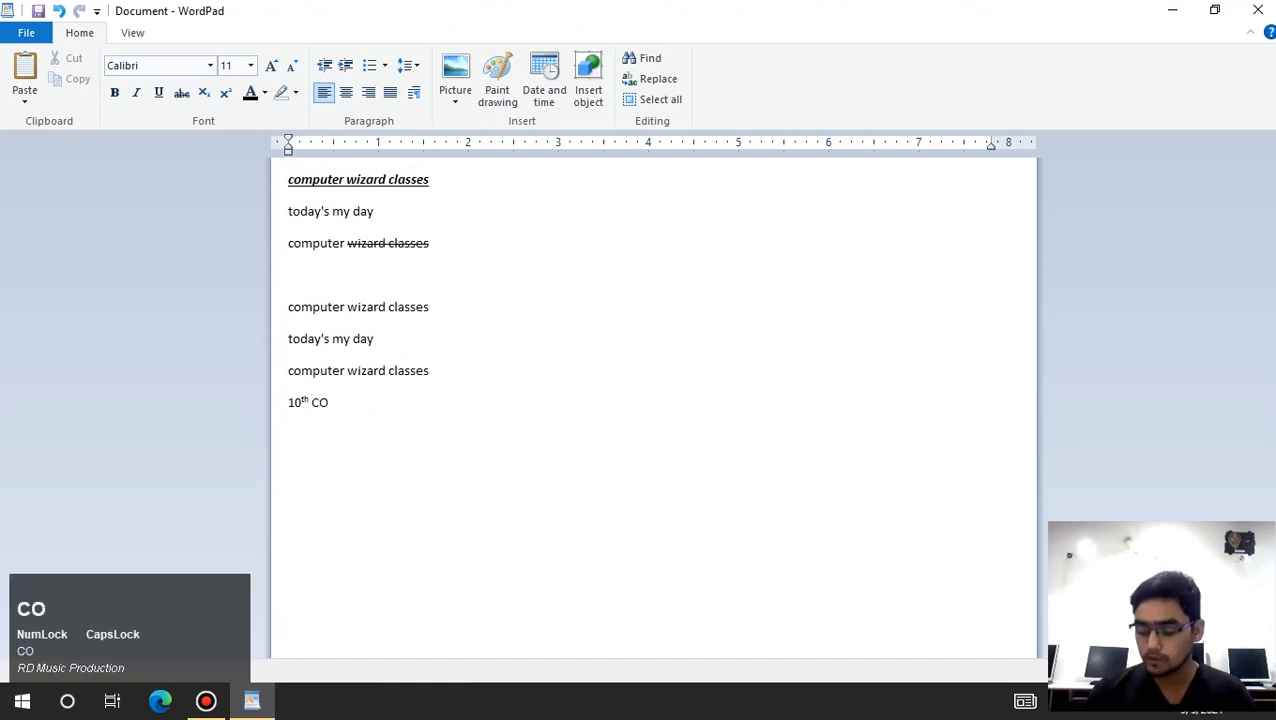
pyautogui.write('2')
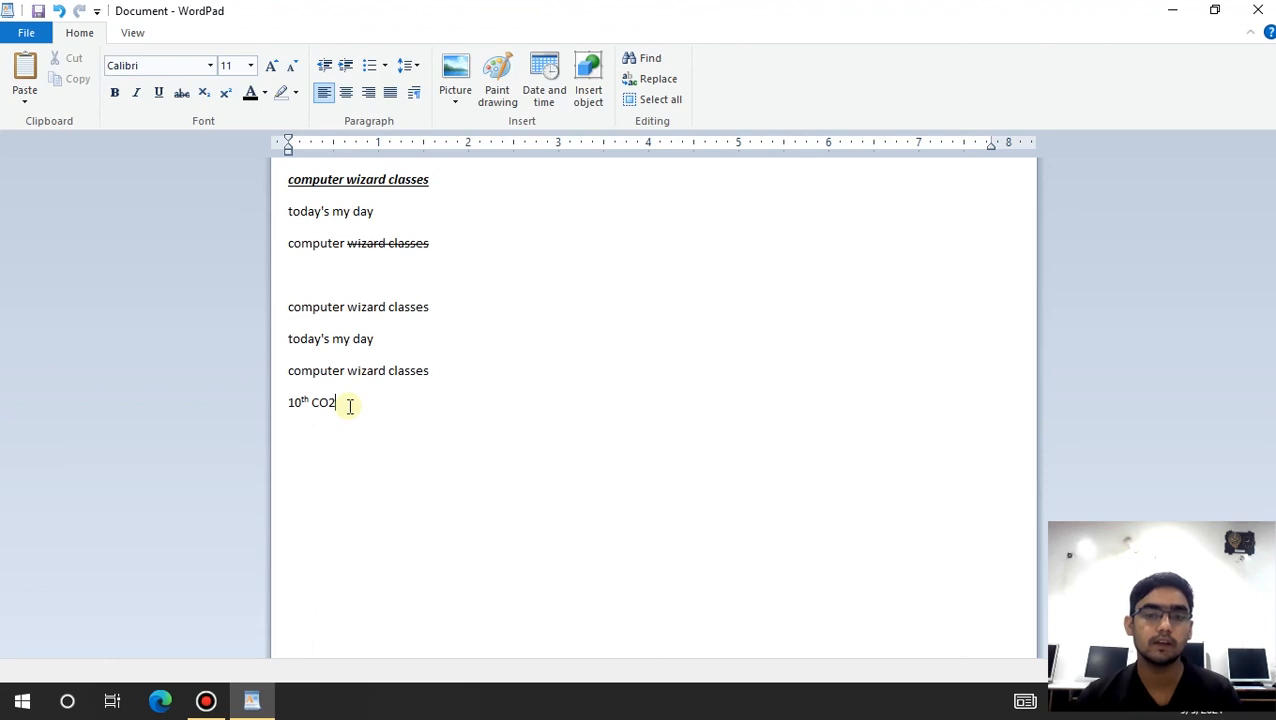
pyautogui.hotkey('shift', 'Left')
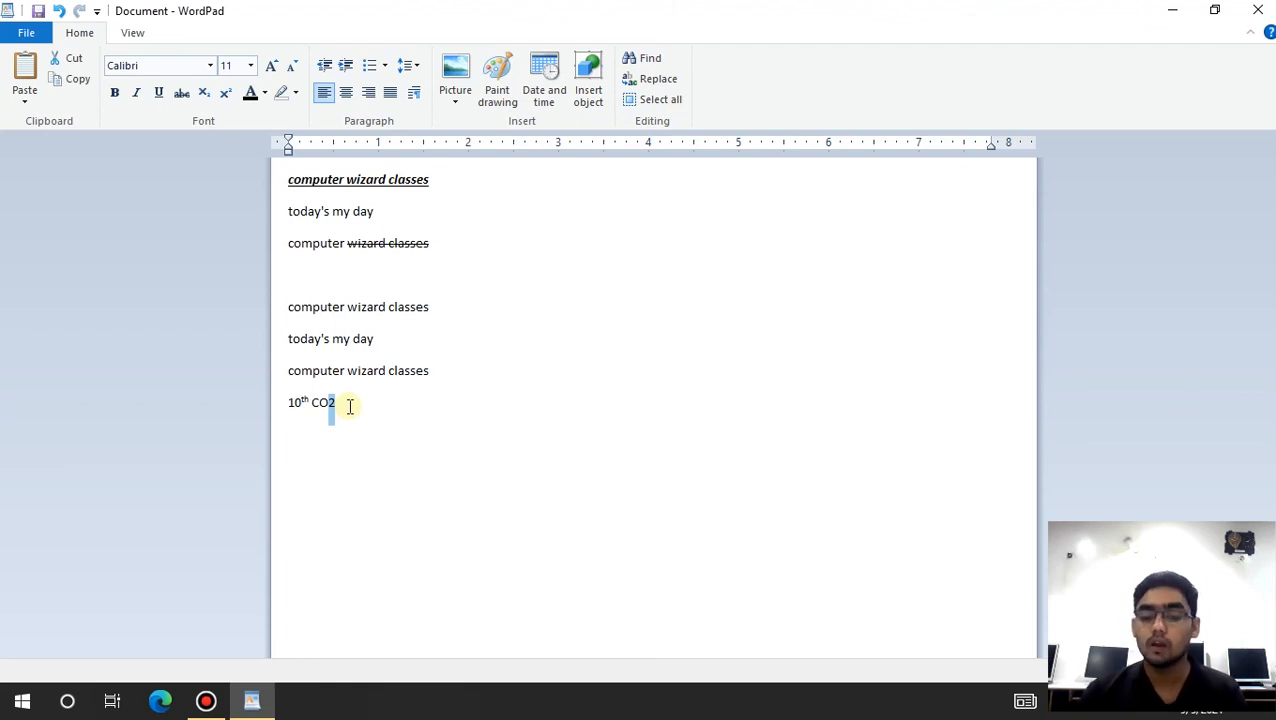
pyautogui.press('Right')
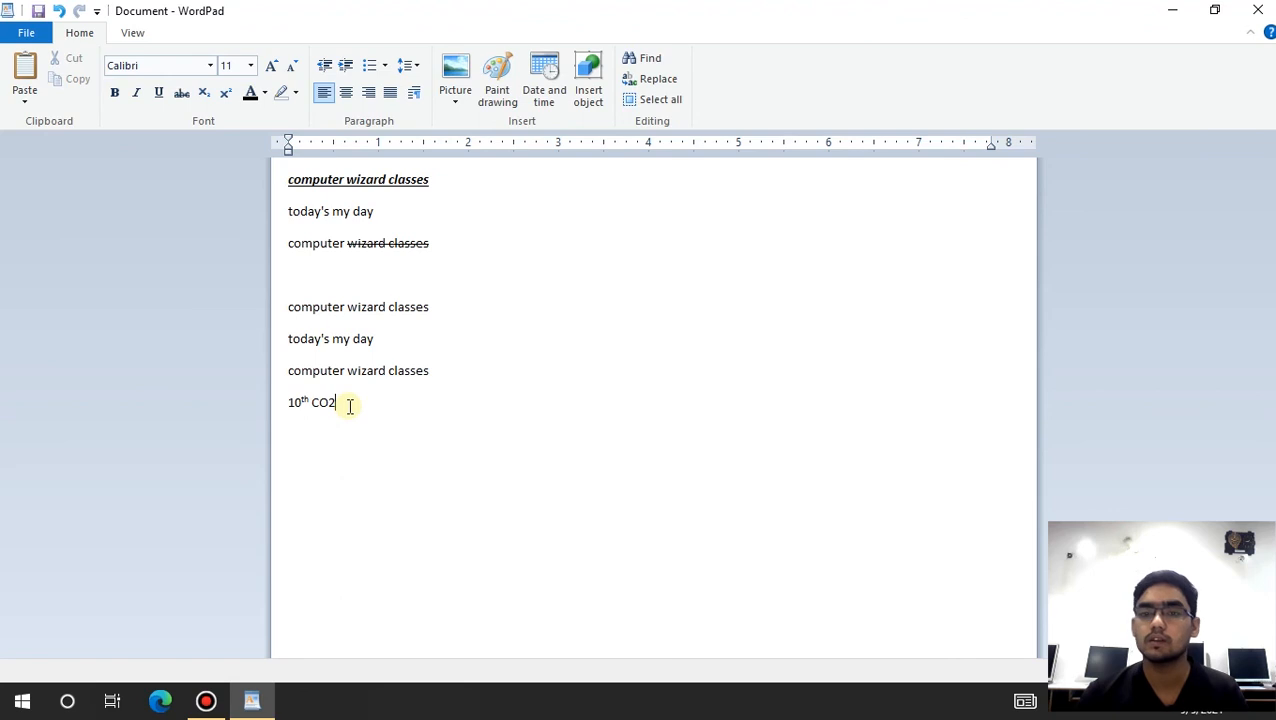
pyautogui.hotkey('shift', 'Left')
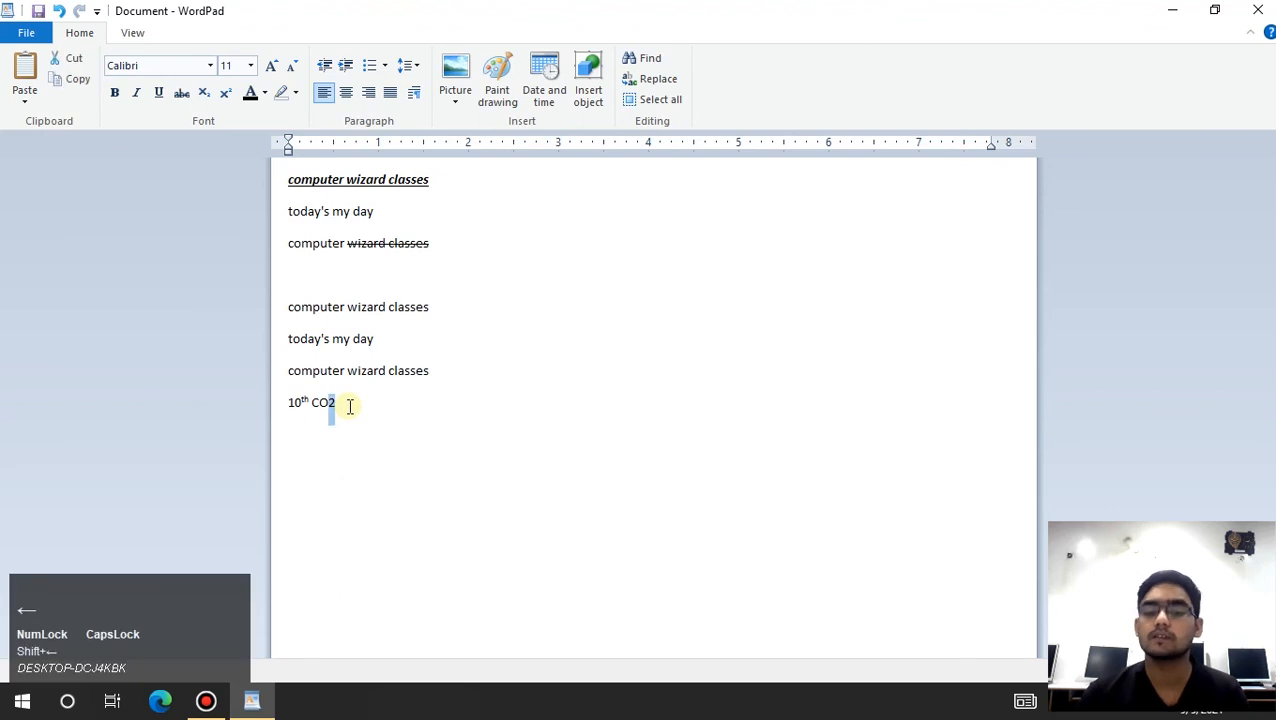
pyautogui.click(211, 98)
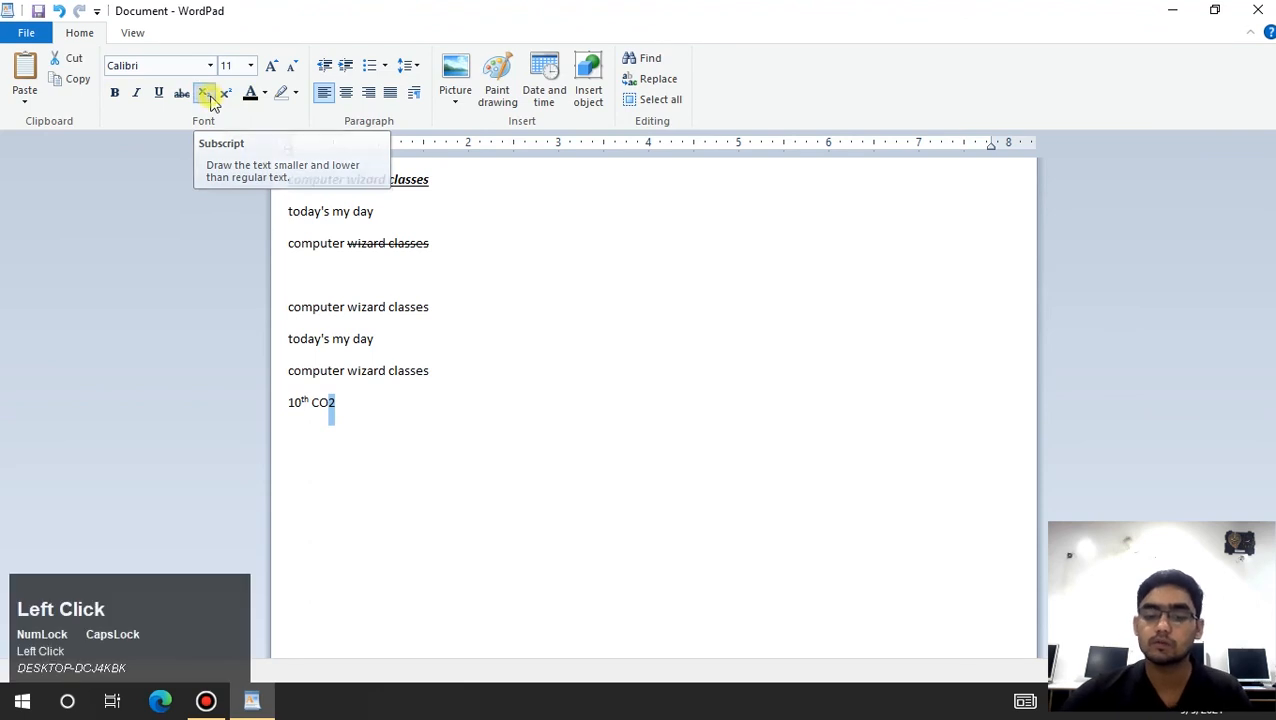
pyautogui.click(380, 393)
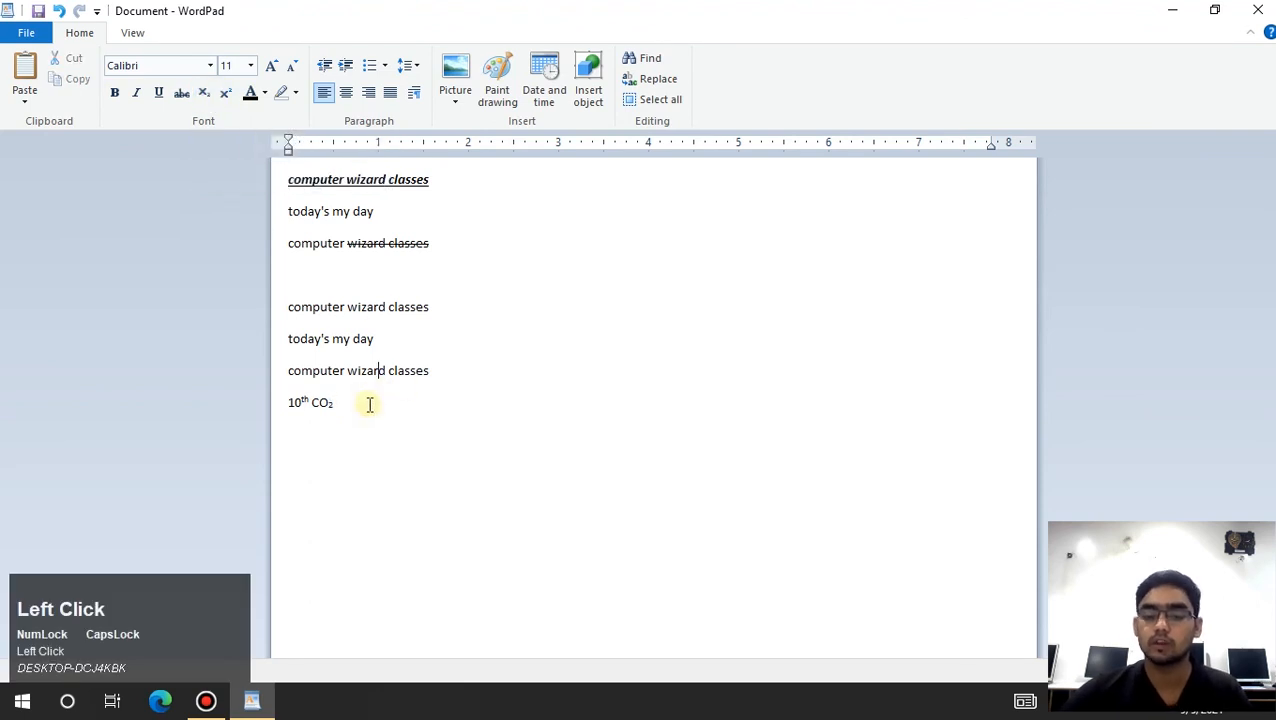
pyautogui.click(199, 97)
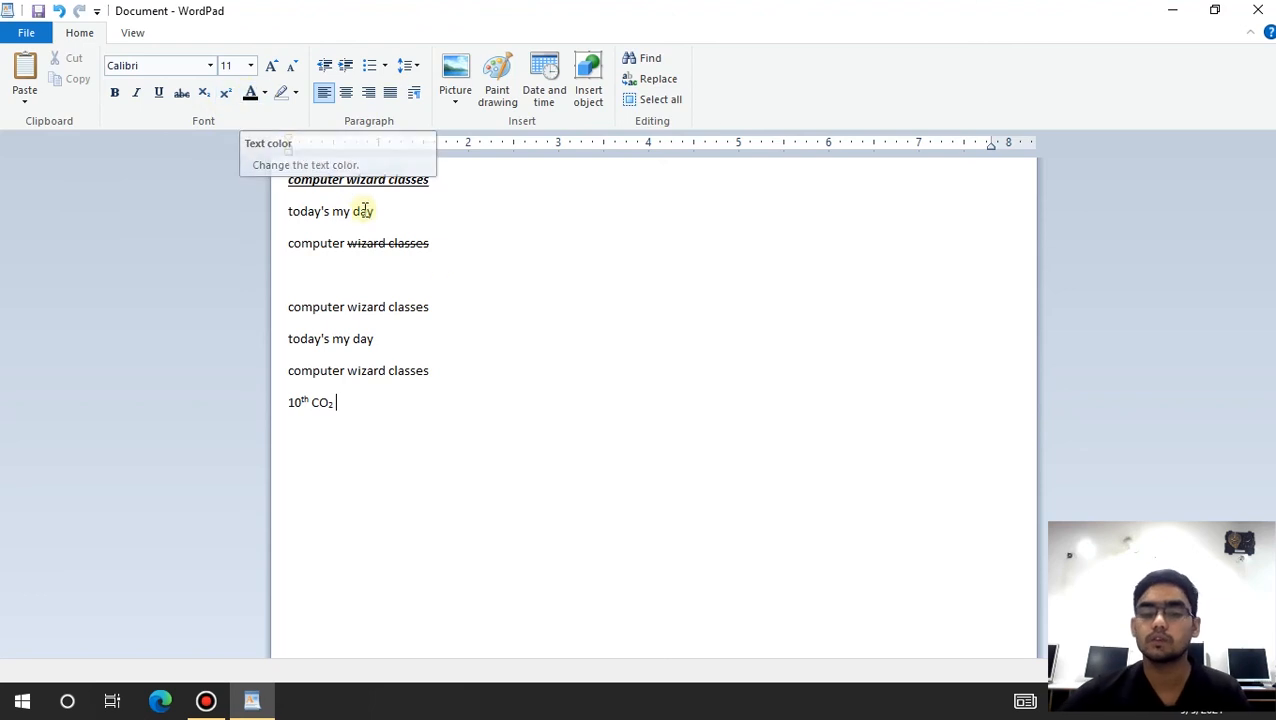
# Step: Color the text of the first line, "computer wizard classes", red
pyautogui.scroll(1, 442, 262)
pyautogui.moveTo(445, 181); pyautogui.dragTo(274, 175)
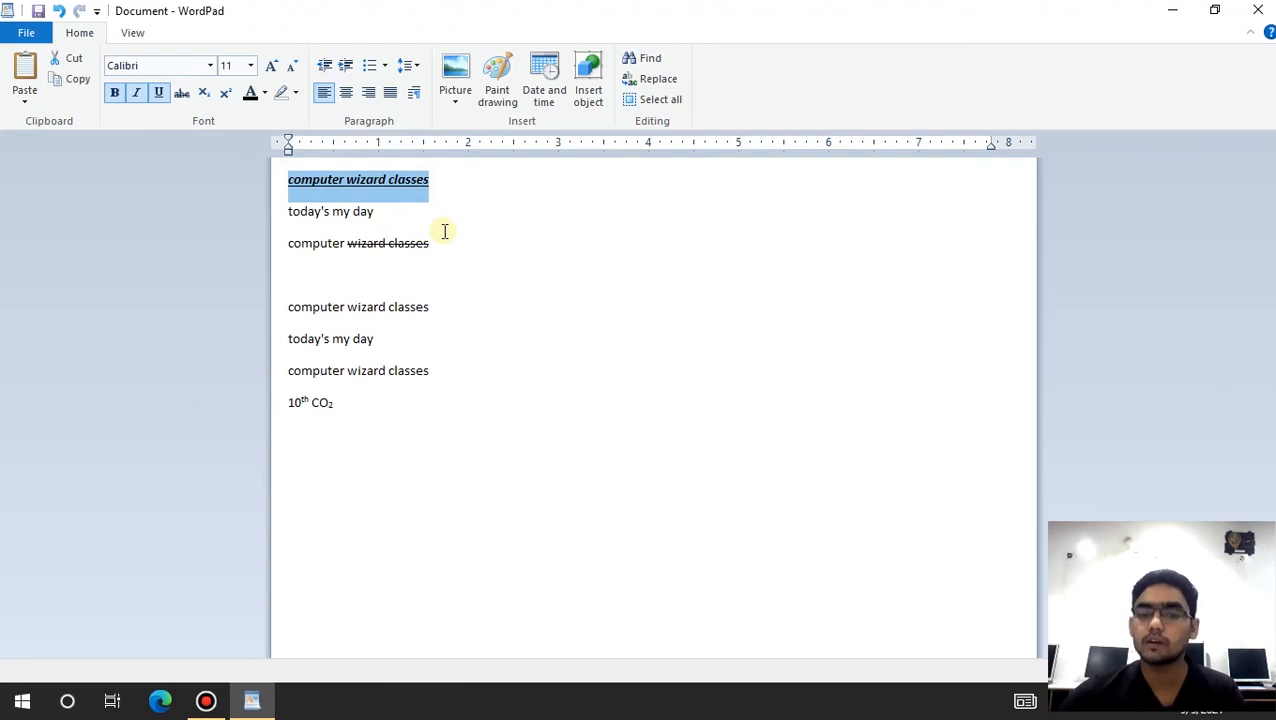
pyautogui.click(265, 92)
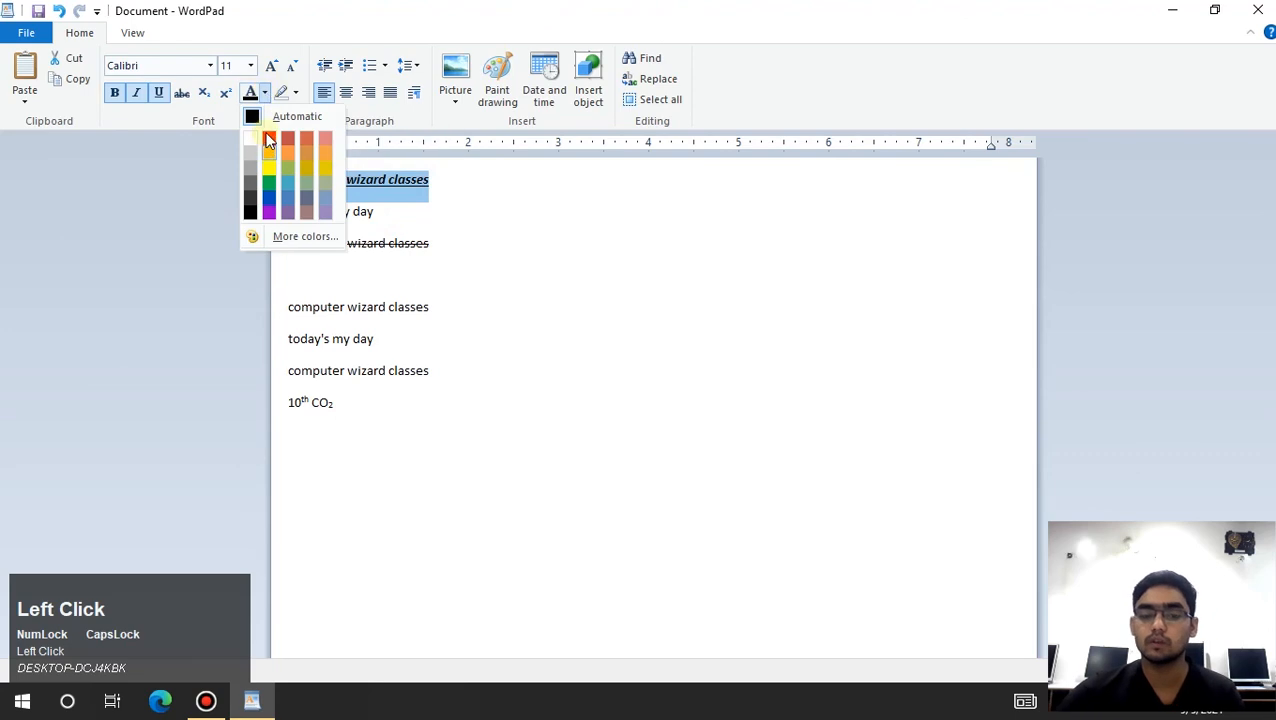
pyautogui.click(268, 138)
pyautogui.click(388, 263)
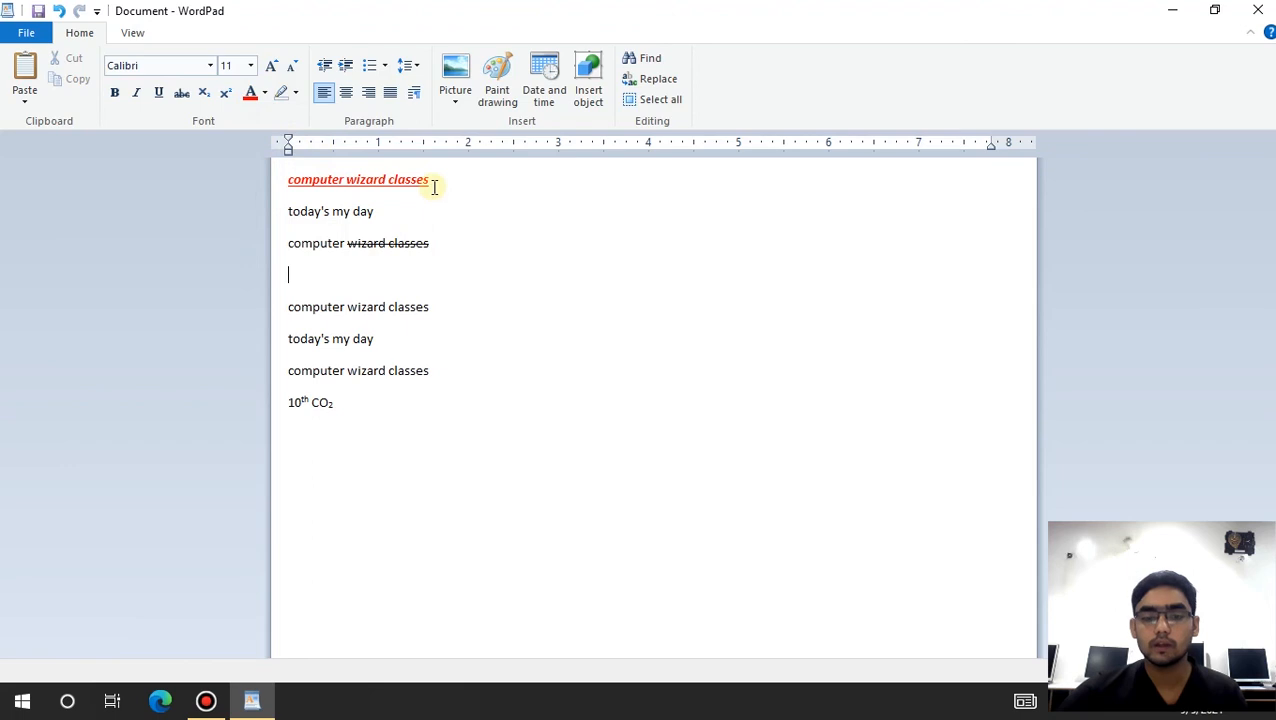
# Step: Change the text color of the first line, "computer wizard classes", to purple
pyautogui.moveTo(434, 187); pyautogui.dragTo(298, 190)
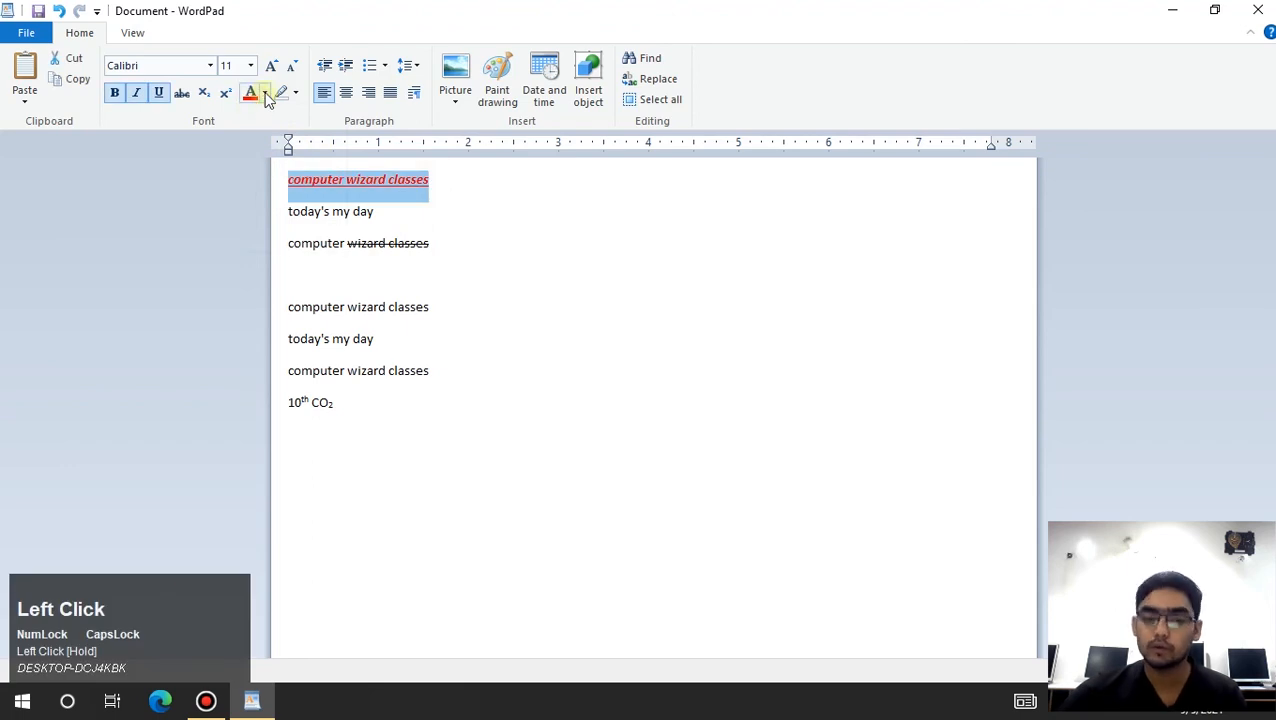
pyautogui.click(264, 93)
pyautogui.click(268, 211)
pyautogui.click(490, 226)
pyautogui.moveTo(441, 188); pyautogui.dragTo(287, 181)
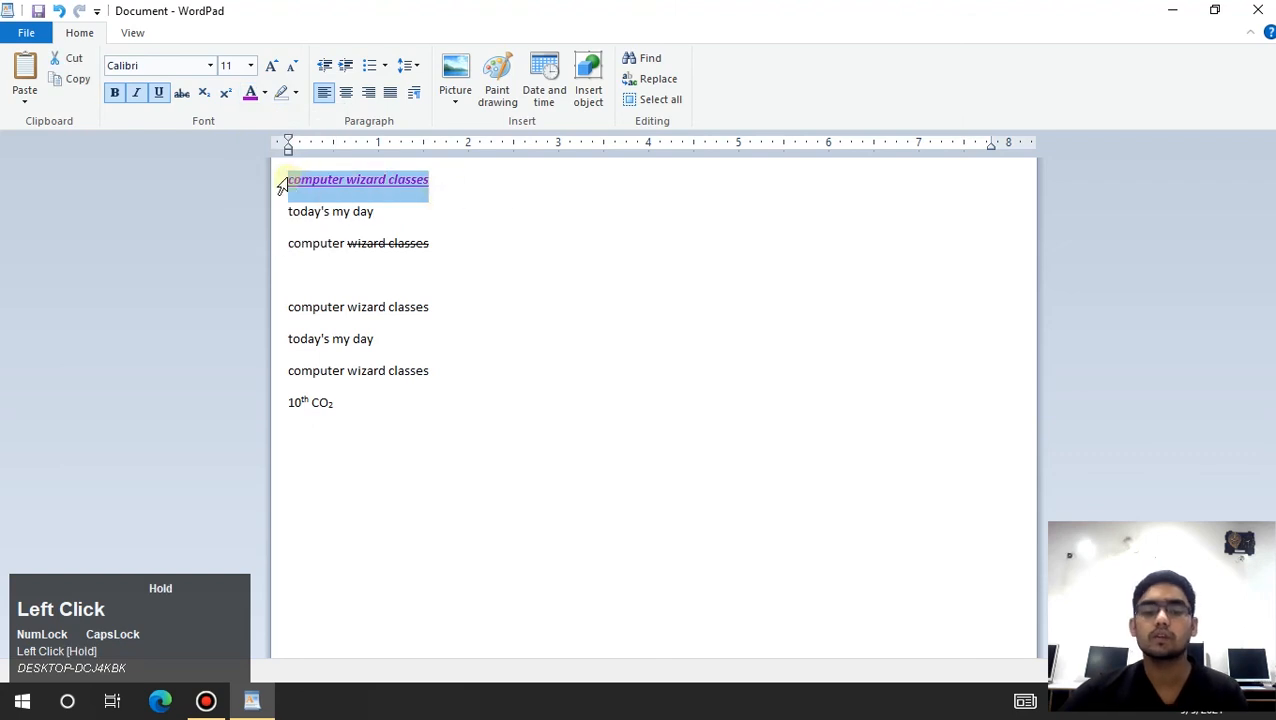
pyautogui.click(368, 214)
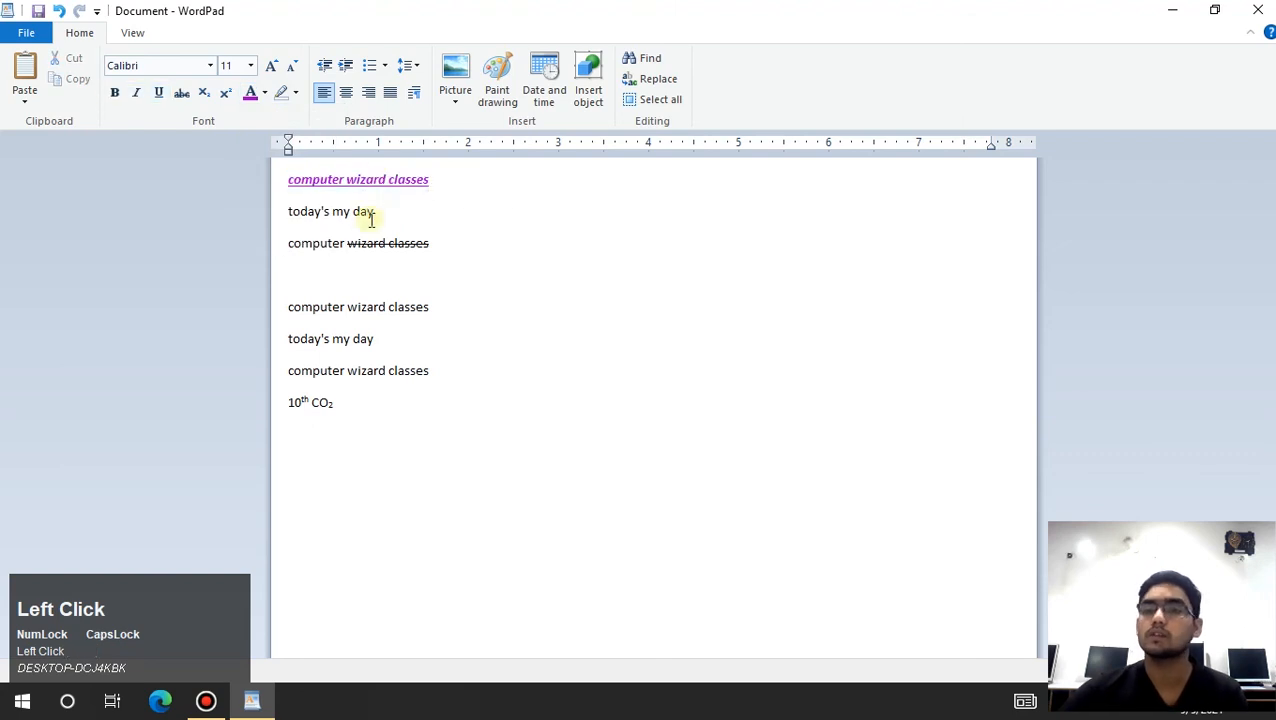
pyautogui.click(264, 93)
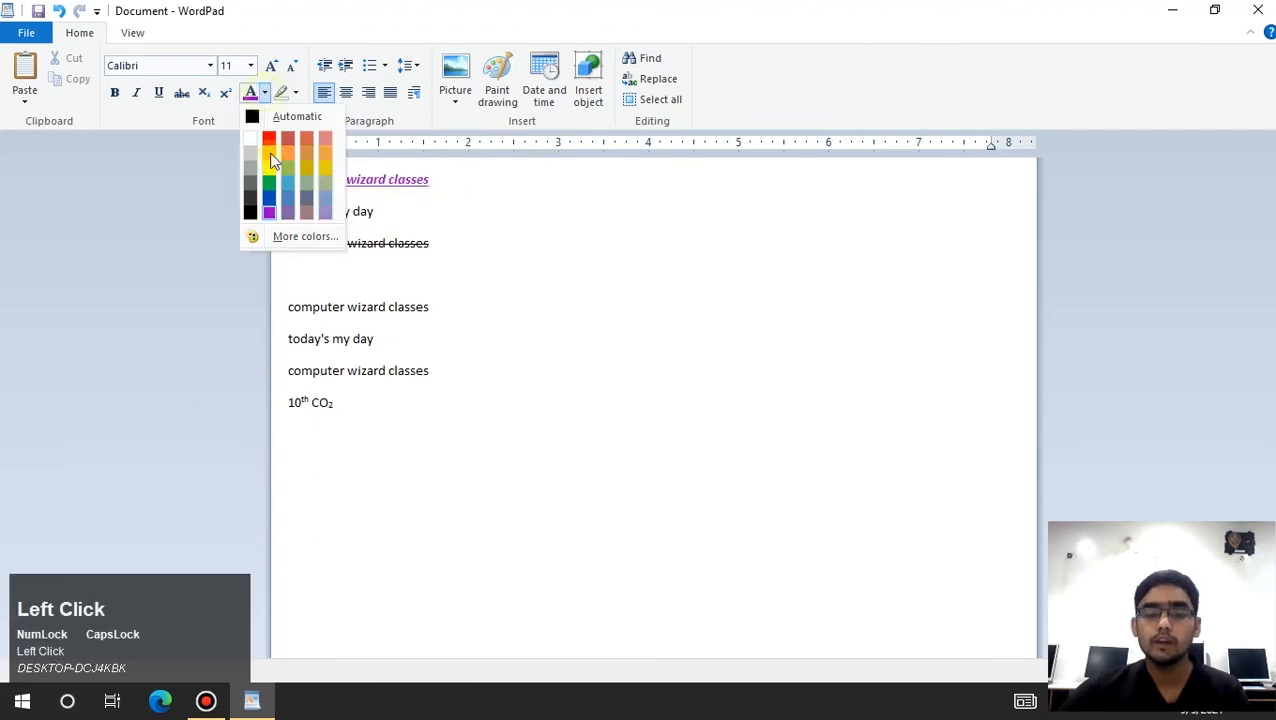
pyautogui.click(305, 237)
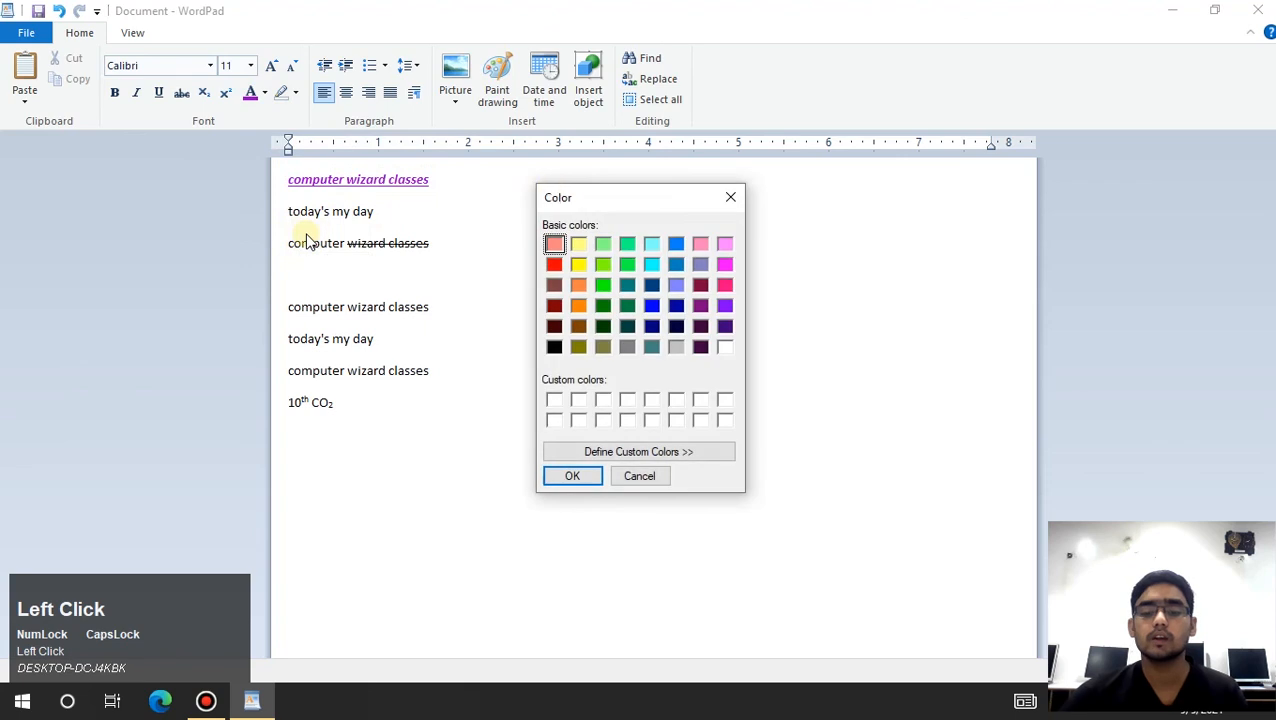
pyautogui.moveTo(612, 206); pyautogui.dragTo(692, 202)
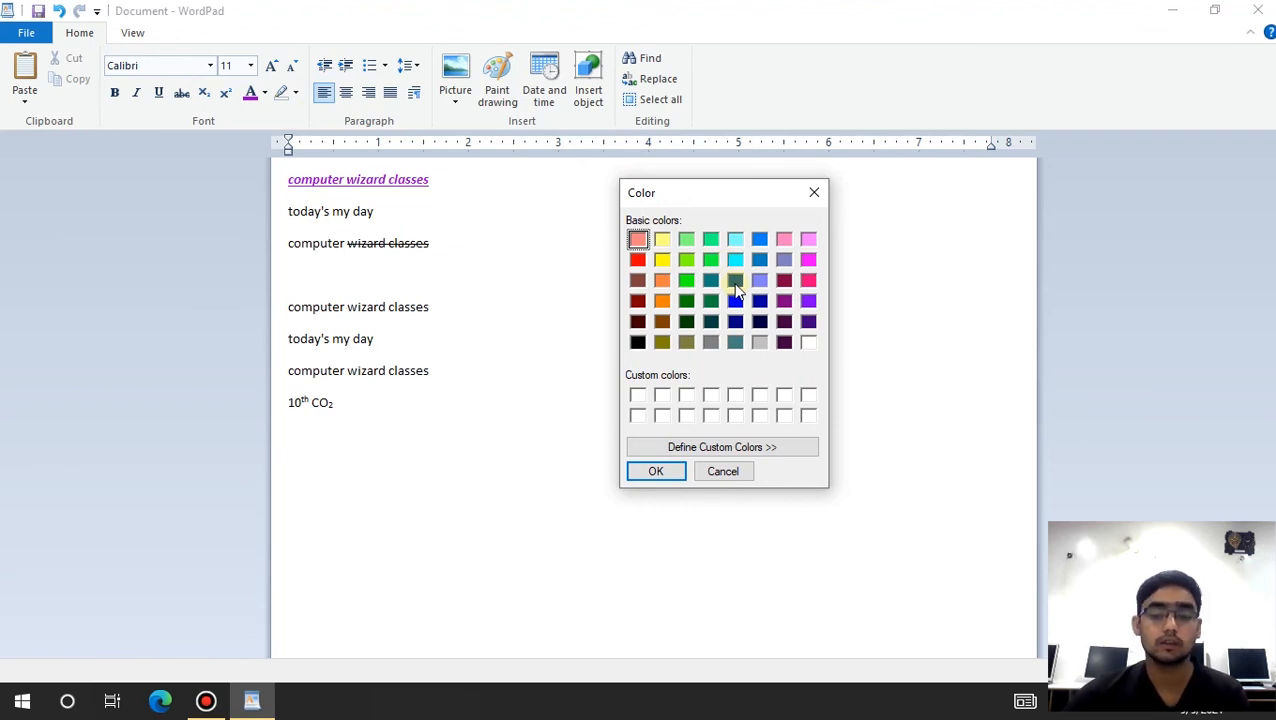
pyautogui.click(814, 192)
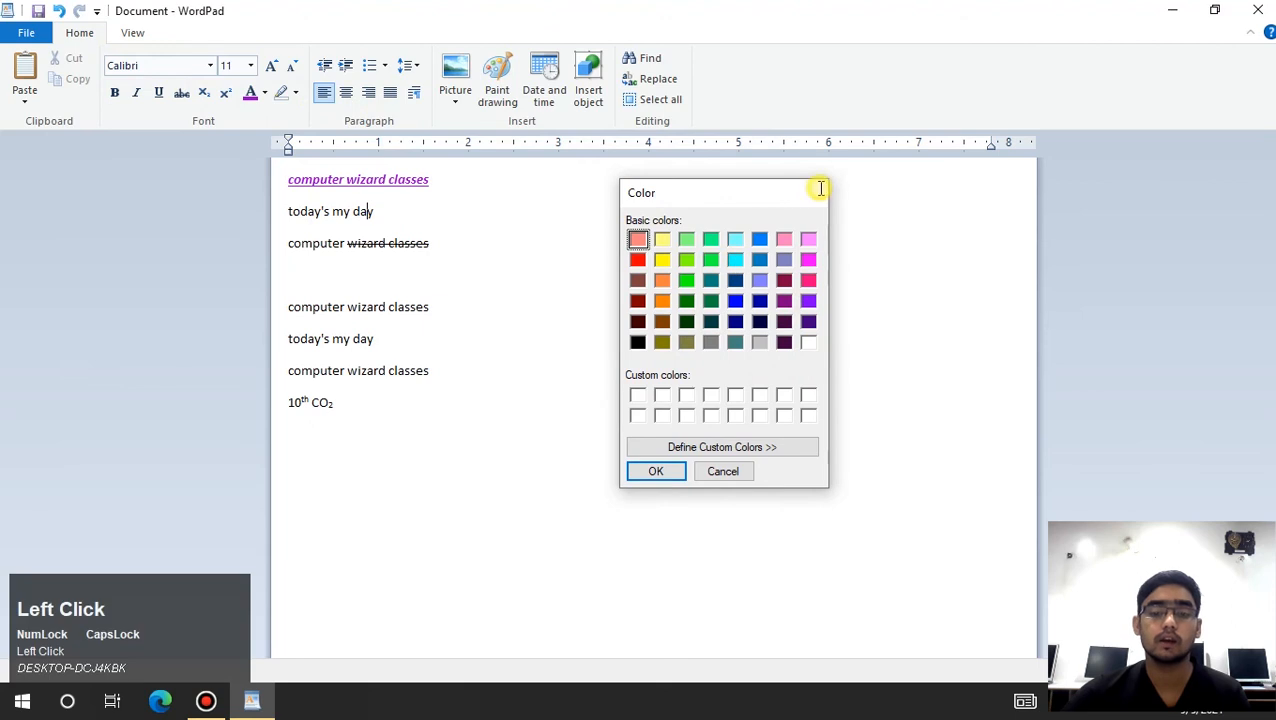
# Step: Define a custom light purple text color with hue 174, saturation 148 and luminosity 189 at the insertion point in the second line
pyautogui.click(265, 92)
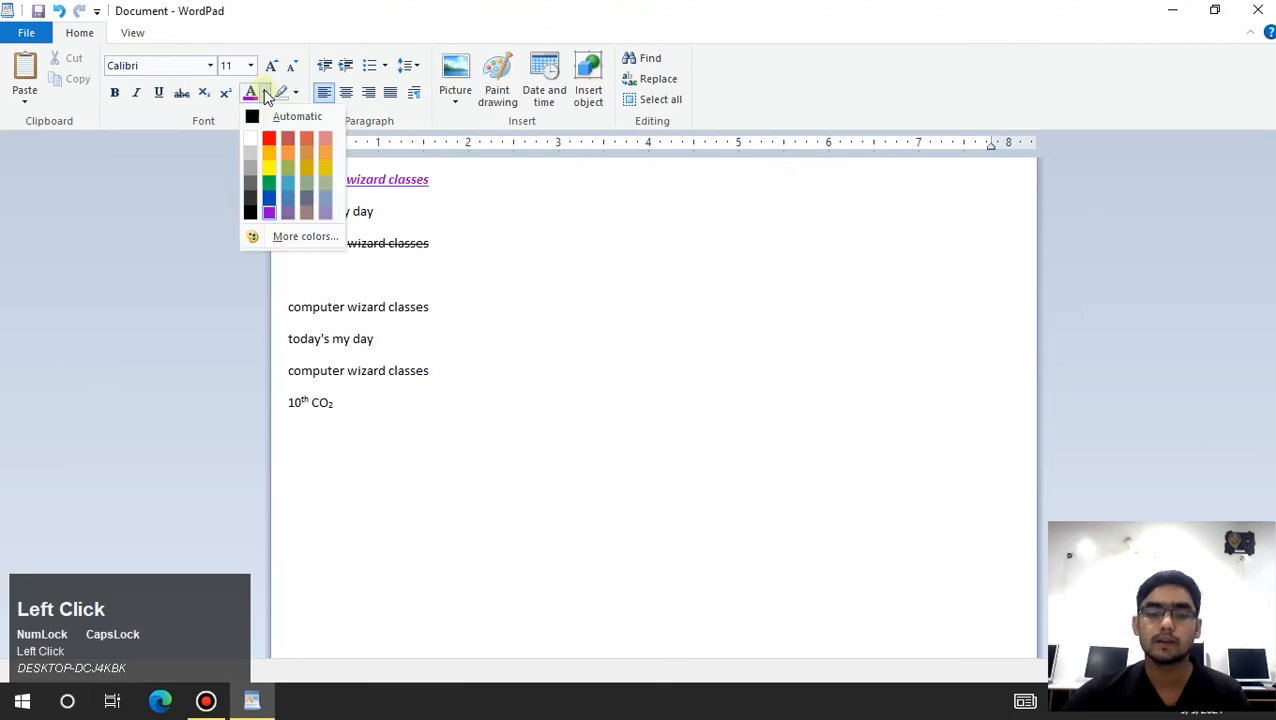
pyautogui.click(303, 241)
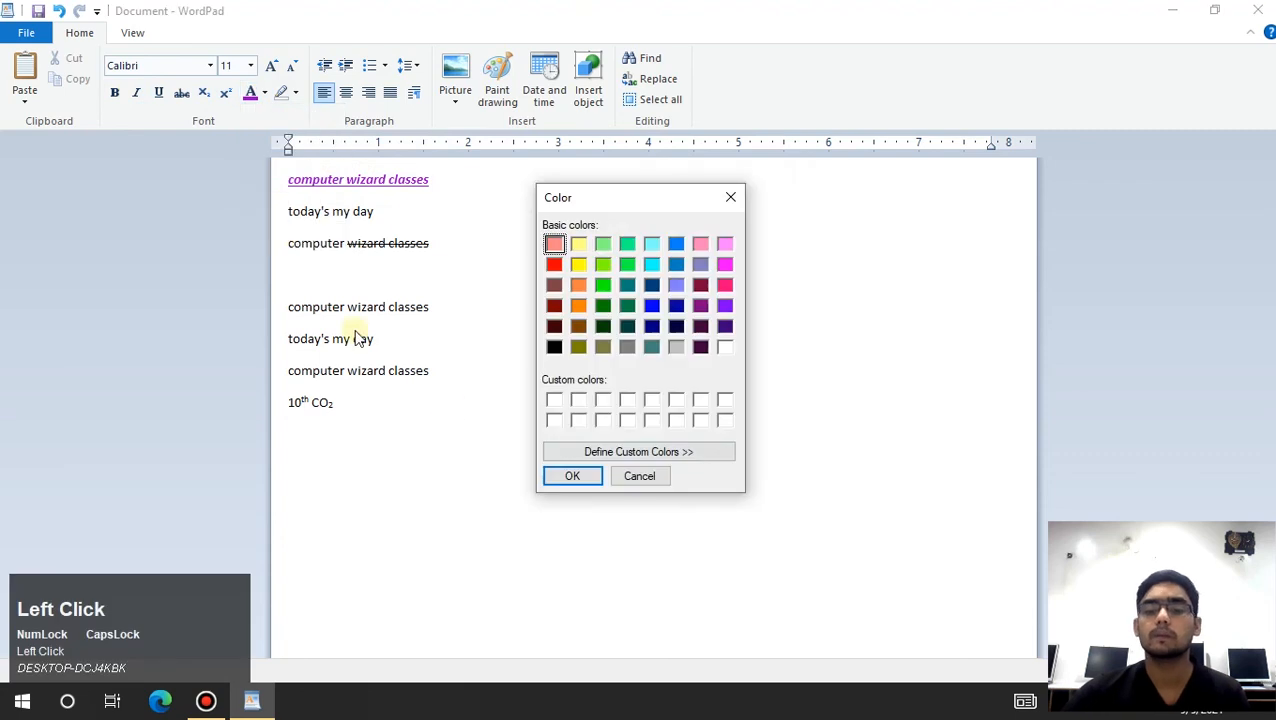
pyautogui.click(690, 455)
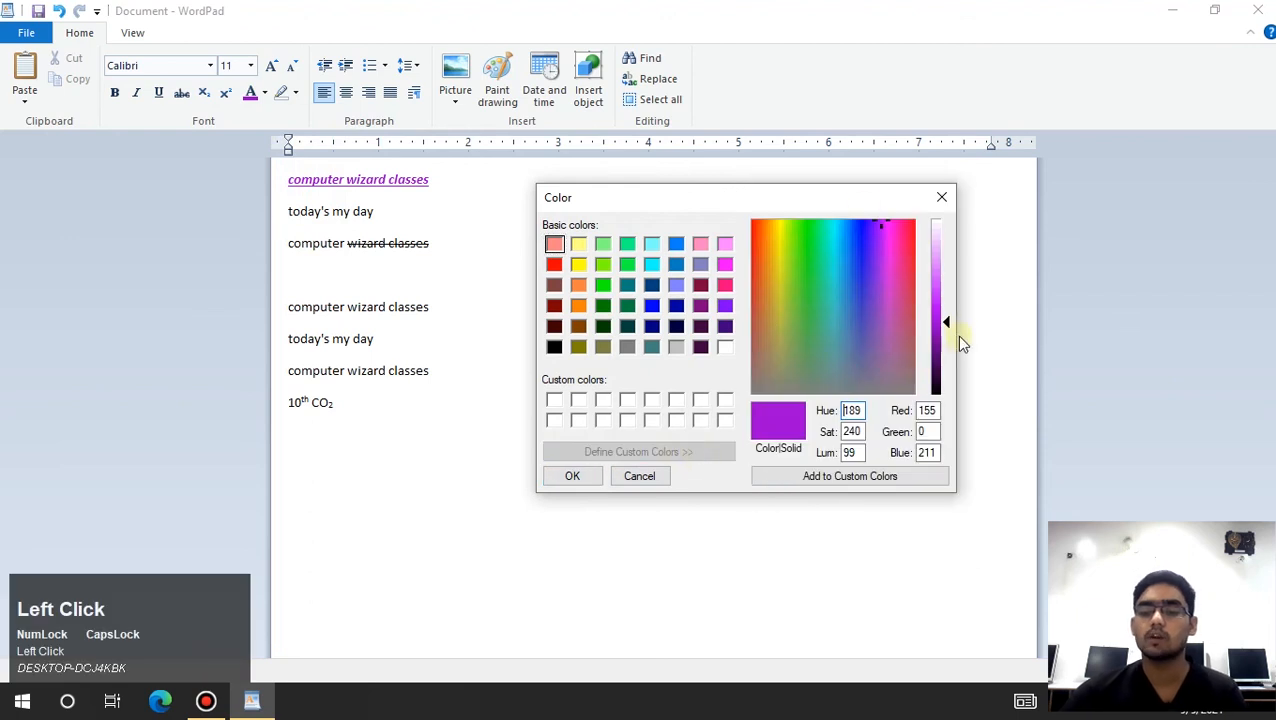
pyautogui.click(879, 284)
pyautogui.moveTo(870, 288); pyautogui.dragTo(869, 287)
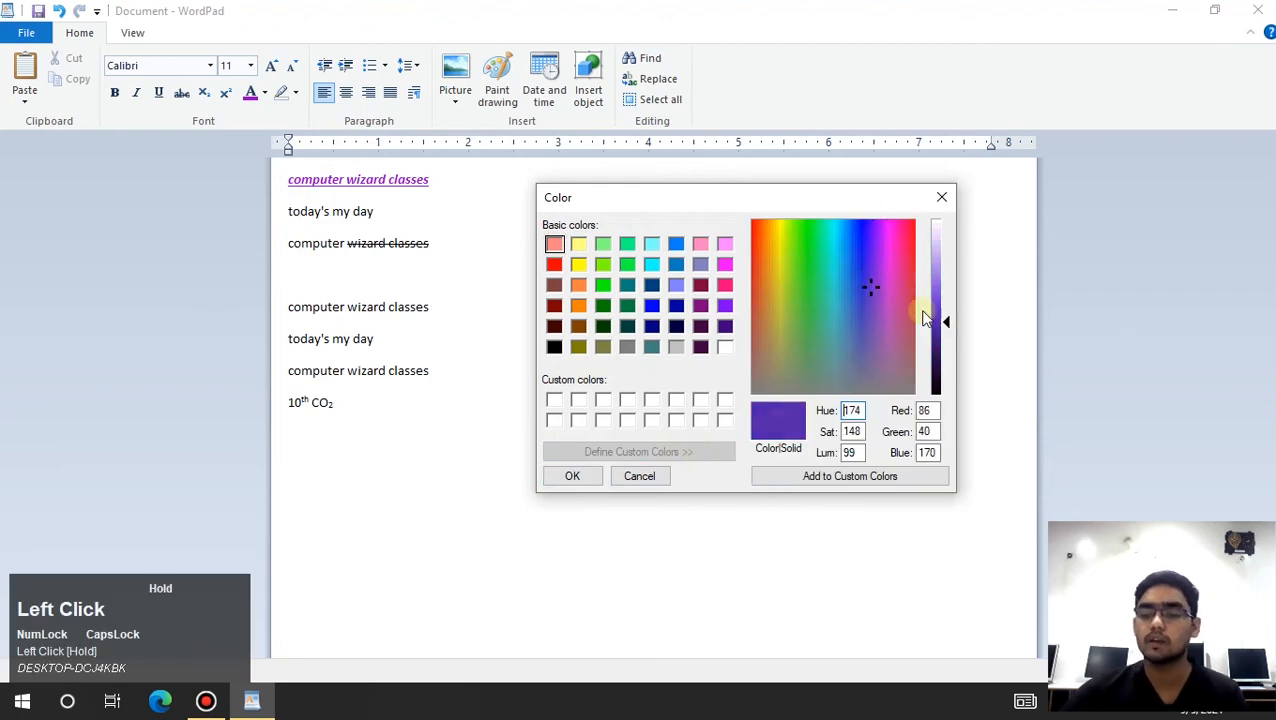
pyautogui.moveTo(945, 322); pyautogui.dragTo(945, 257)
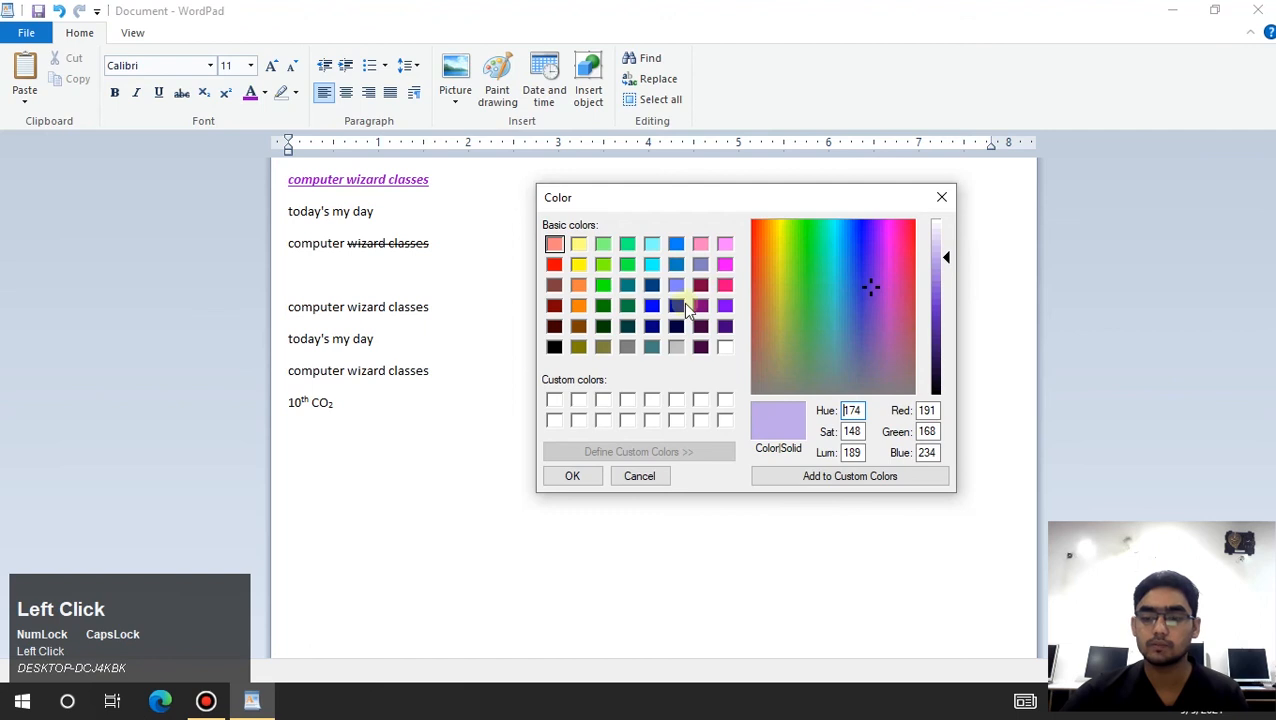
pyautogui.click(572, 476)
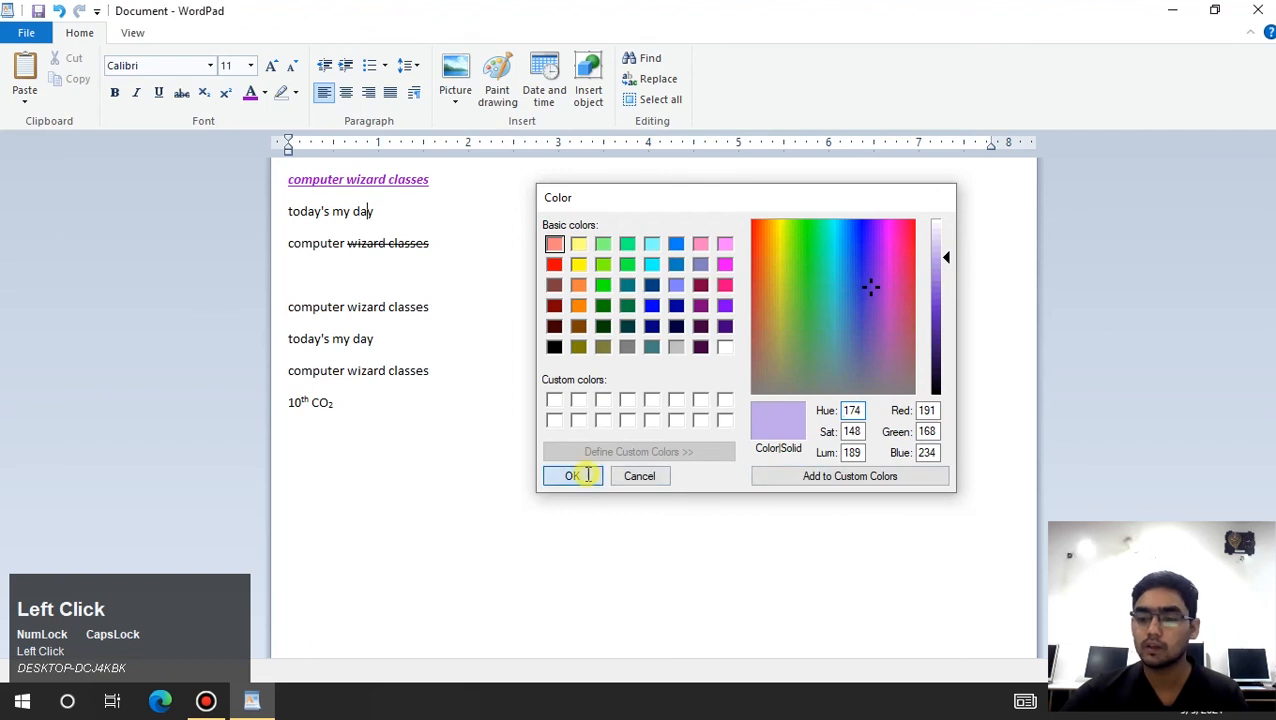
# Step: Apply a custom light blue text color with hue 137, saturation 171 and luminosity 181 to the first line
pyautogui.moveTo(438, 180); pyautogui.dragTo(291, 177)
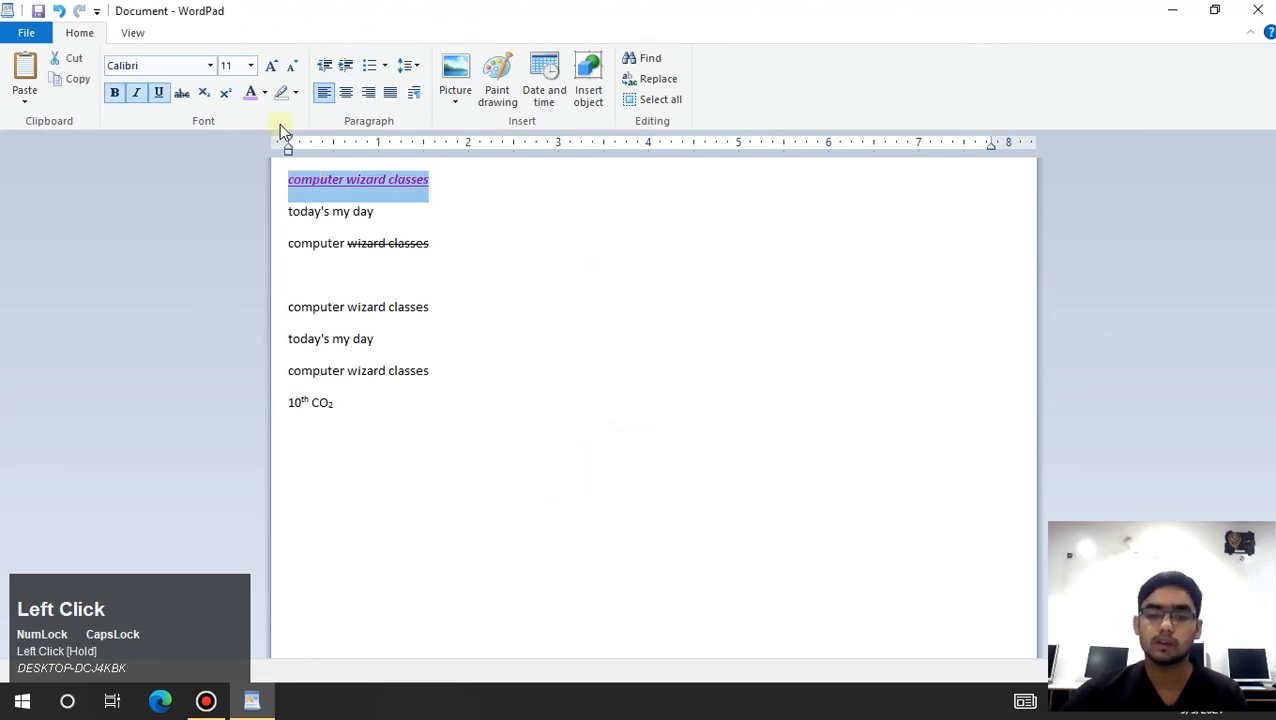
pyautogui.click(264, 92)
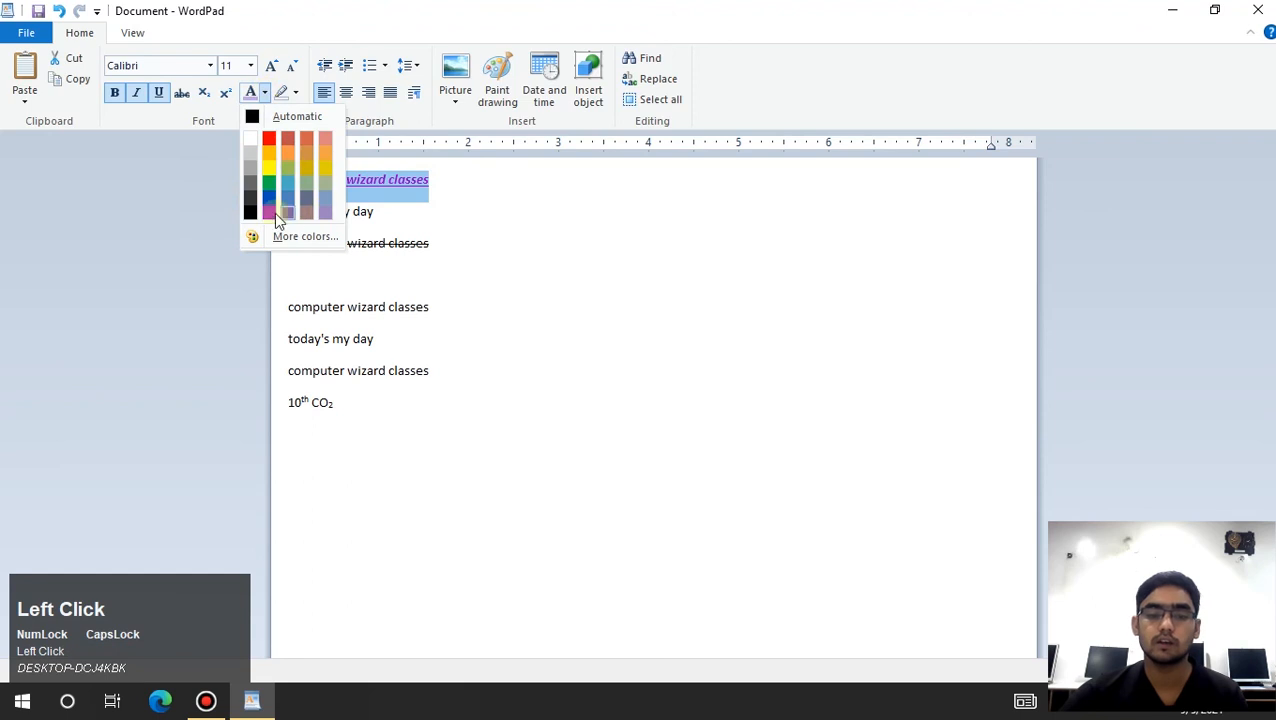
pyautogui.click(305, 236)
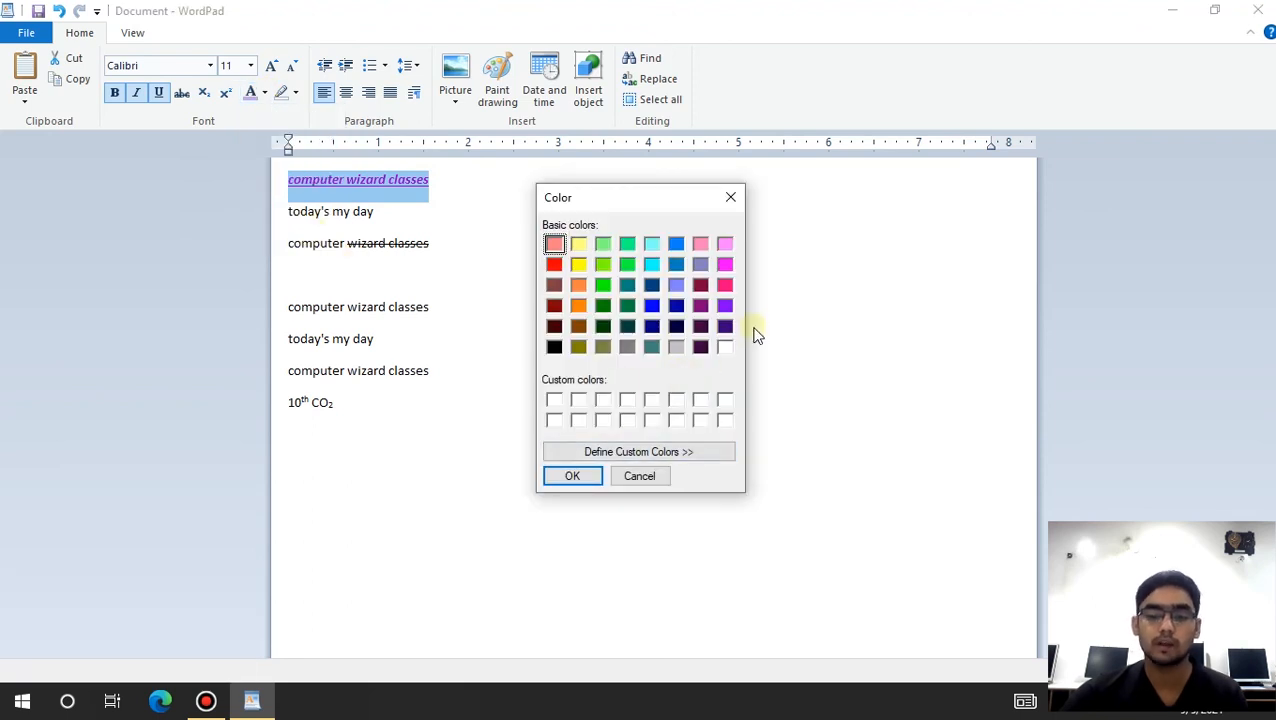
pyautogui.click(554, 402)
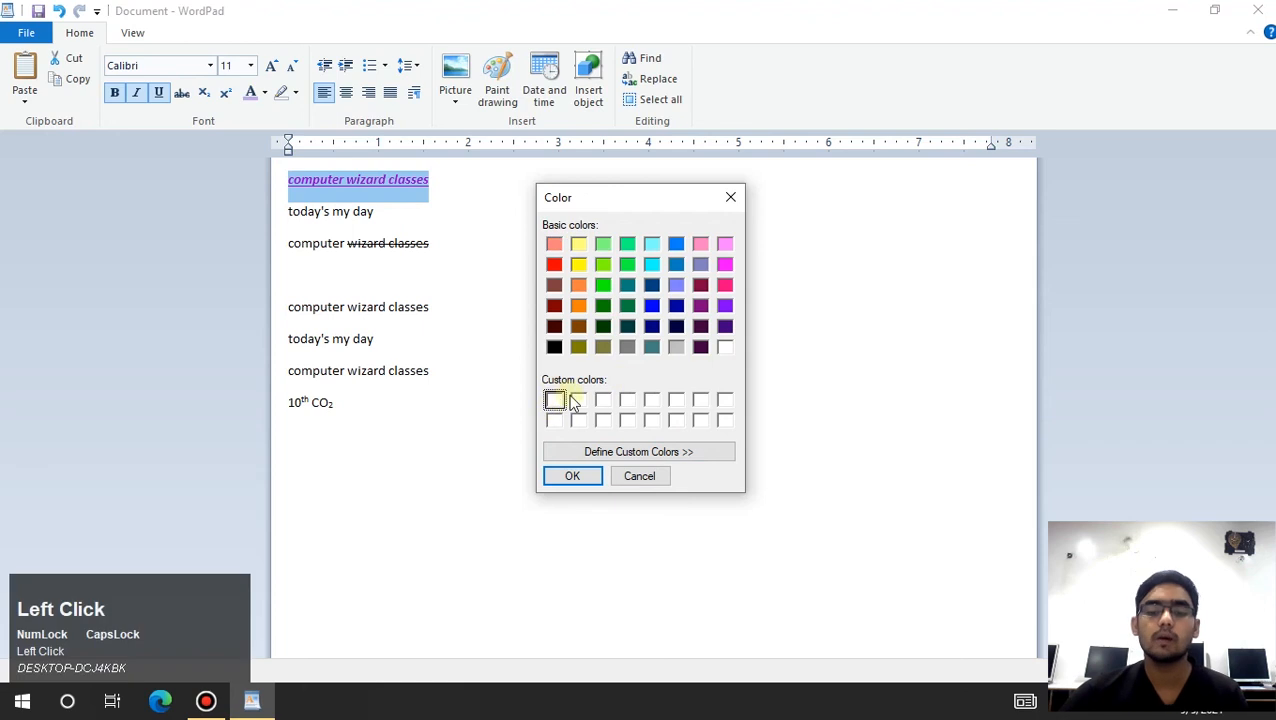
pyautogui.click(655, 455)
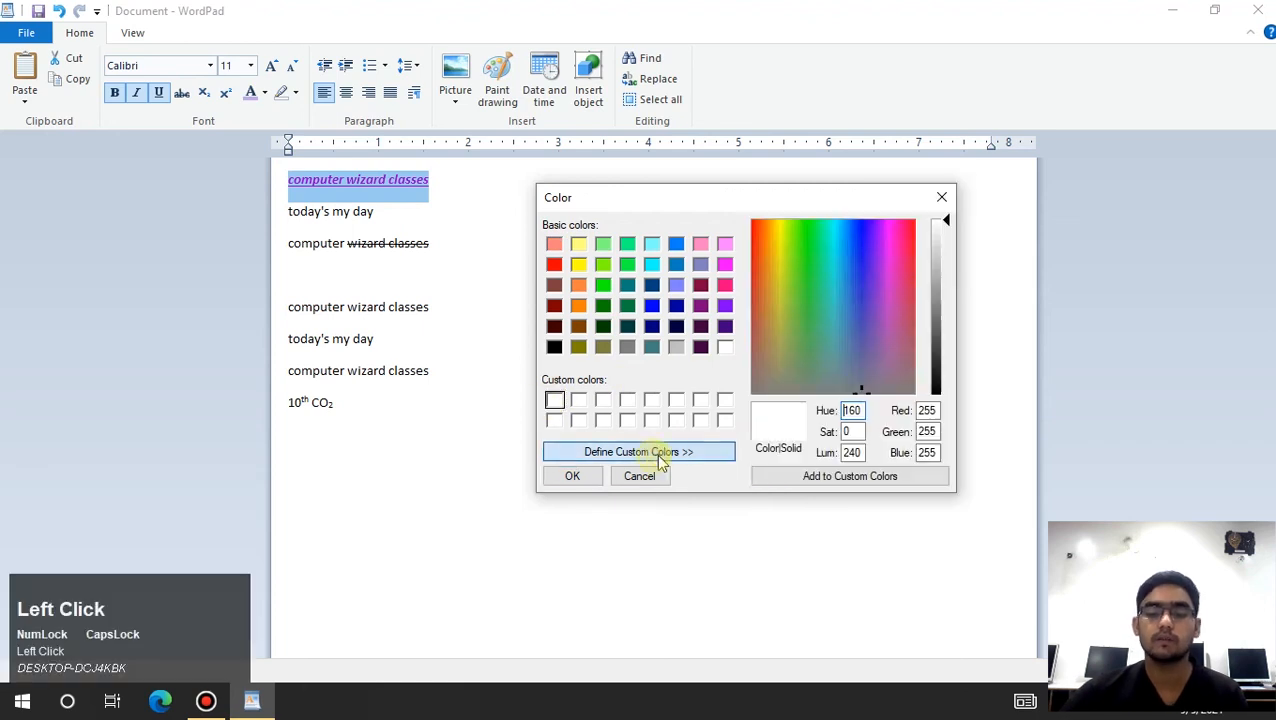
pyautogui.moveTo(862, 281); pyautogui.dragTo(846, 271)
pyautogui.moveTo(944, 224); pyautogui.dragTo(948, 260)
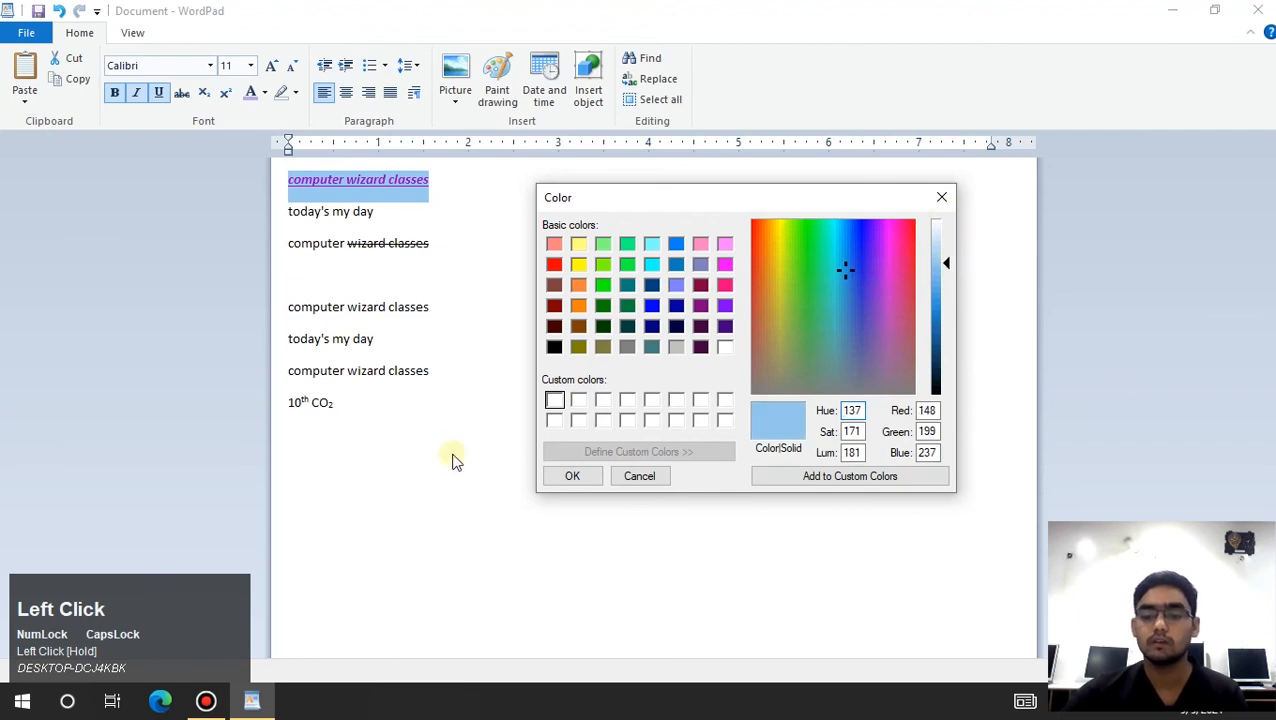
pyautogui.click(572, 476)
pyautogui.click(450, 210)
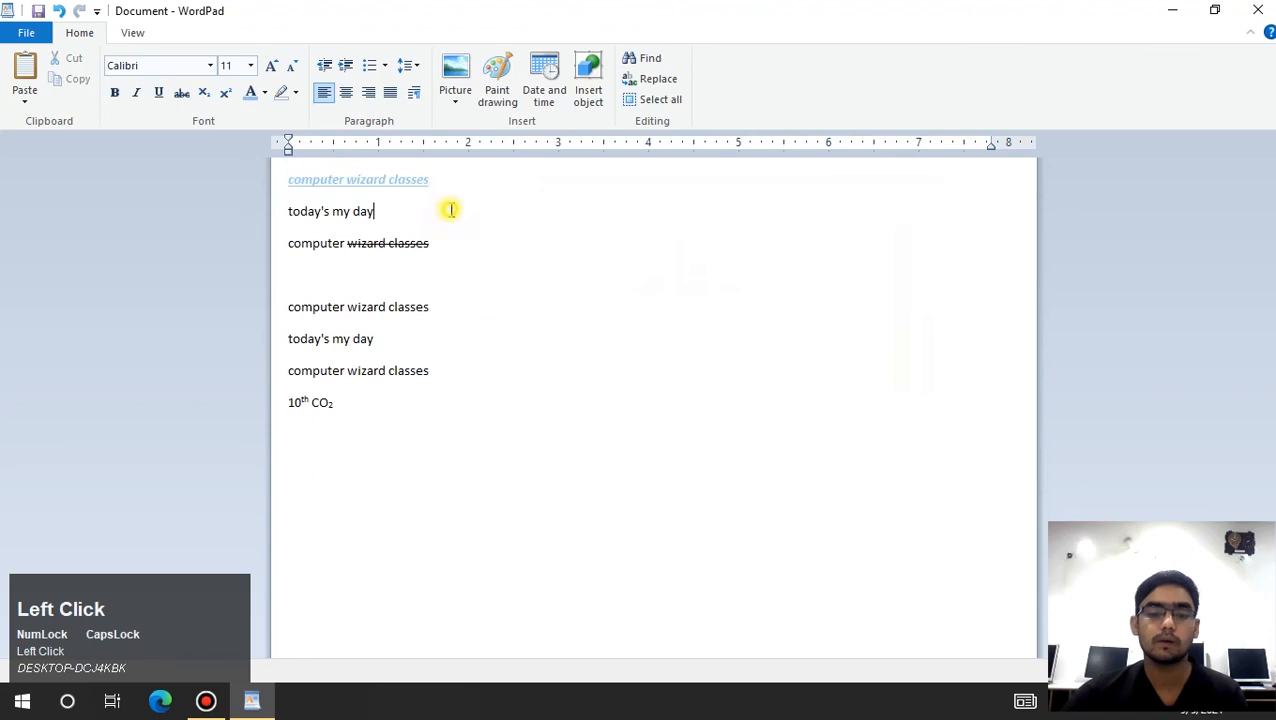
pyautogui.moveTo(440, 180); pyautogui.dragTo(260, 167)
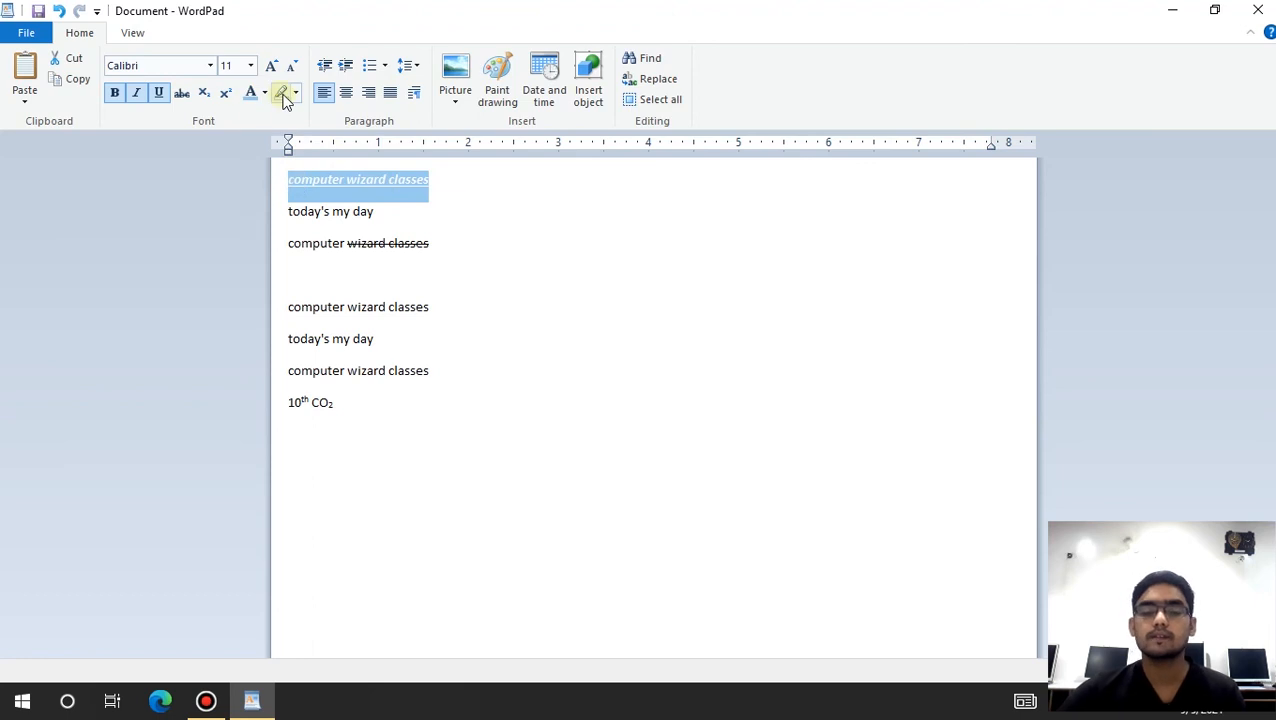
pyautogui.click(591, 349)
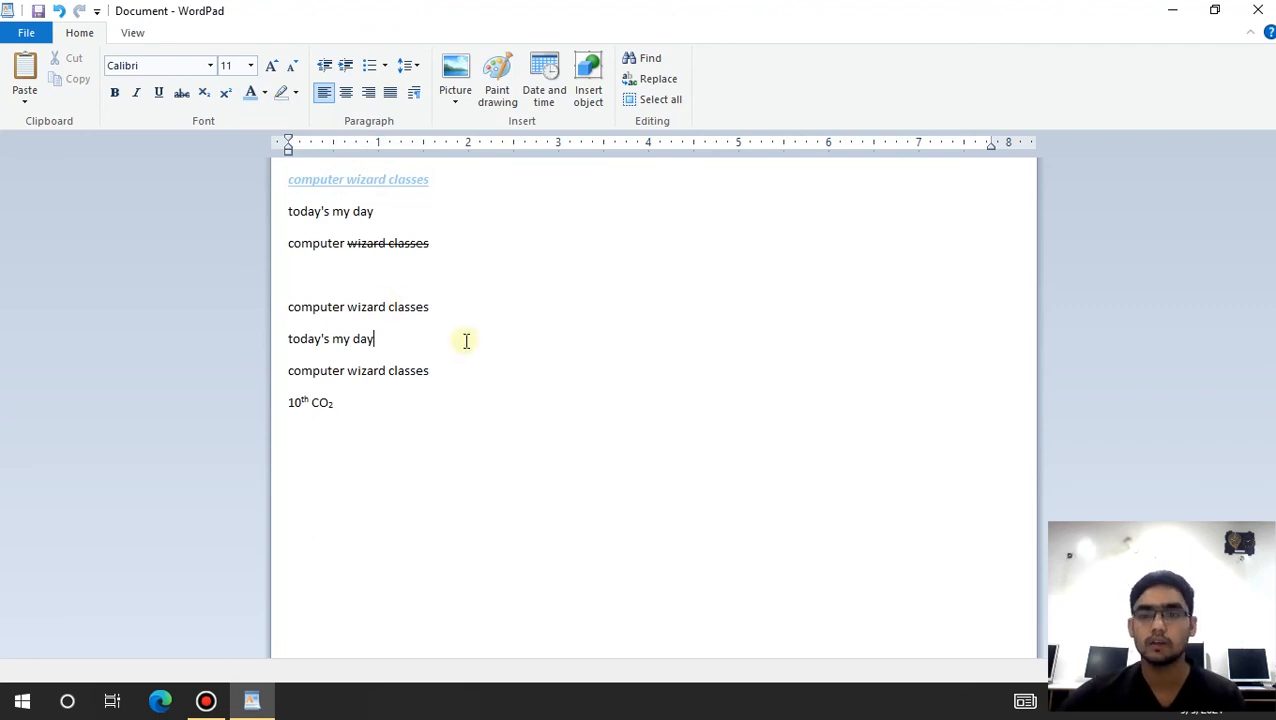
# Step: Highlight the first line of the lower text block, "computer wizard classes", in bright green
pyautogui.moveTo(441, 307); pyautogui.dragTo(276, 316)
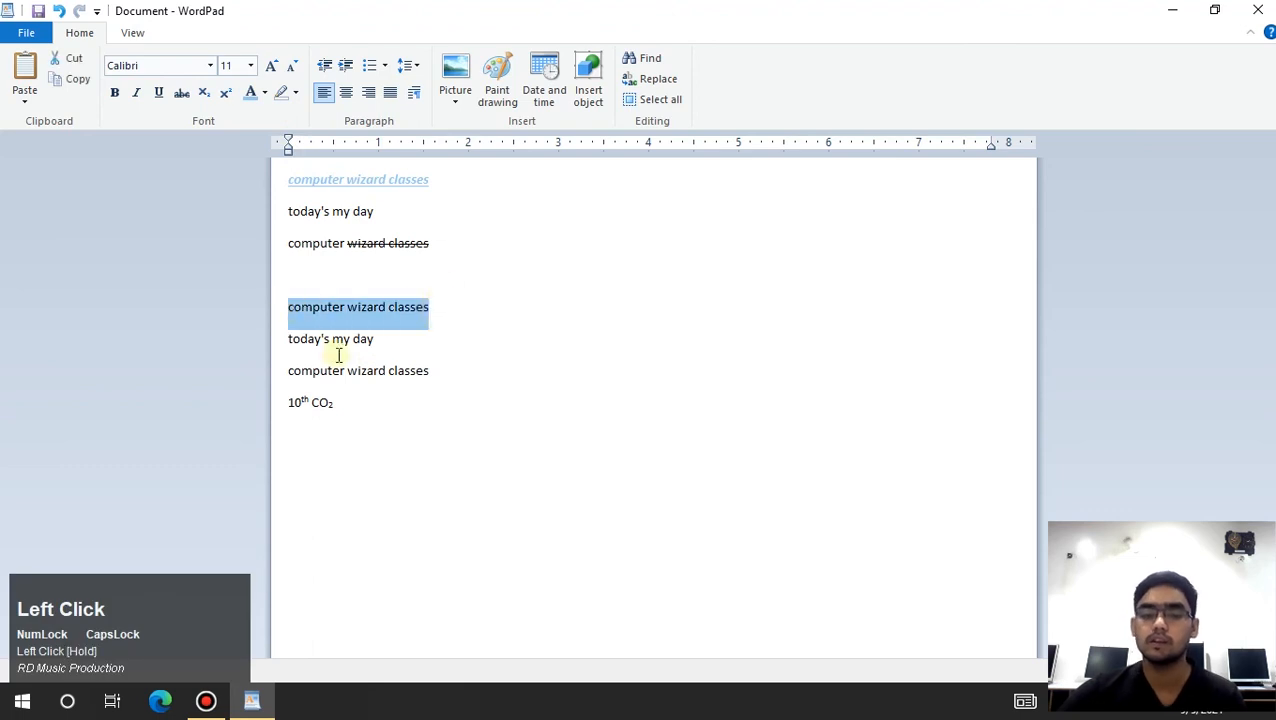
pyautogui.click(296, 93)
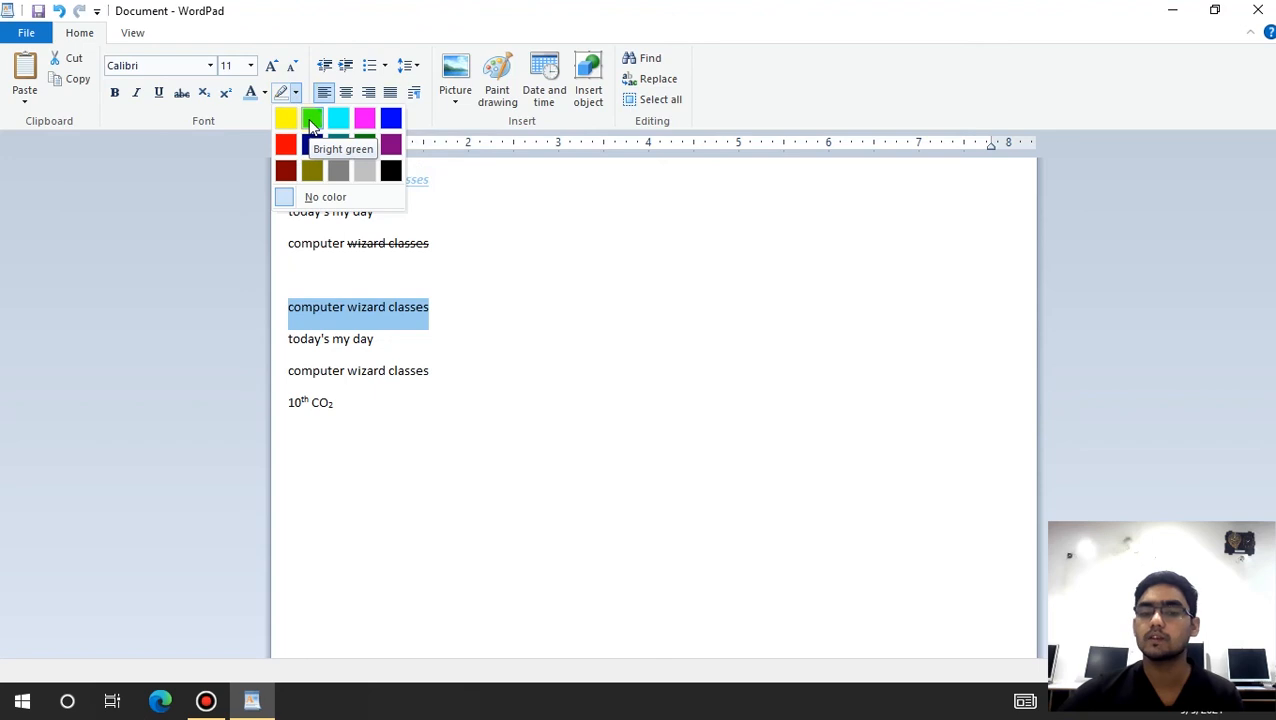
pyautogui.click(311, 121)
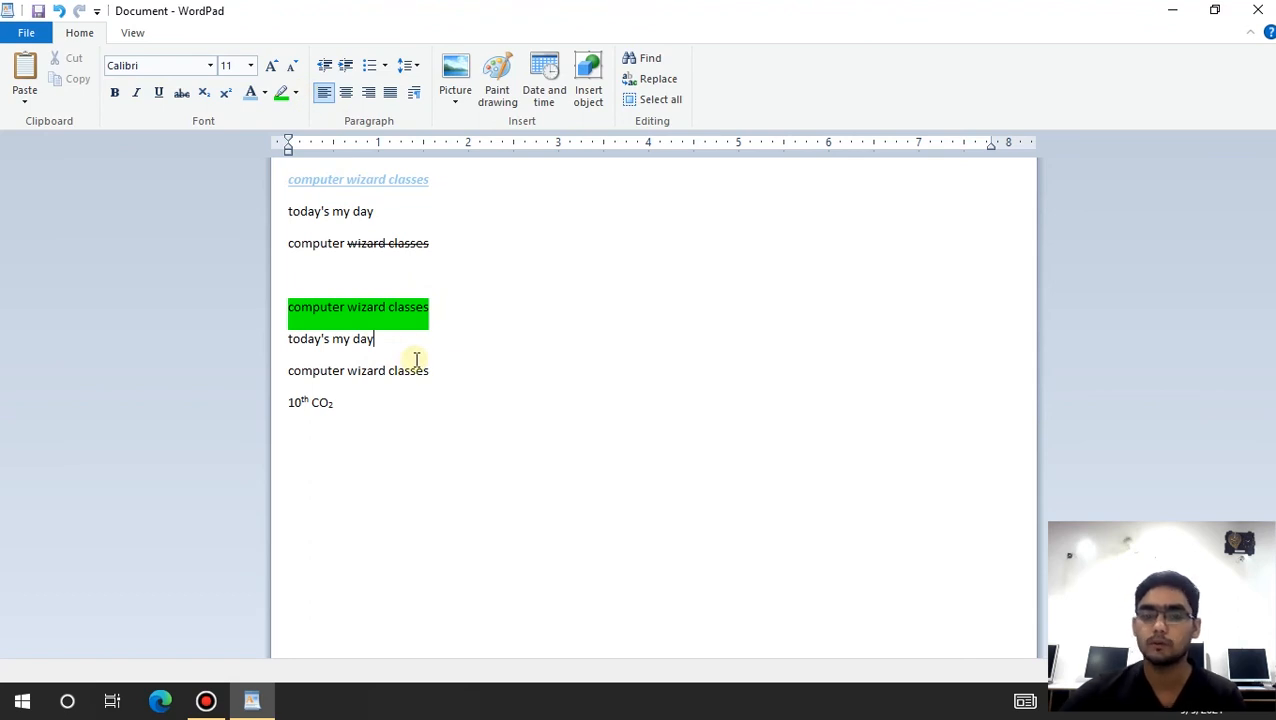
# Step: Remove the bright green highlight from "computer wizard classes" by setting its highlight to No color, and deselect the text
pyautogui.click(296, 93)
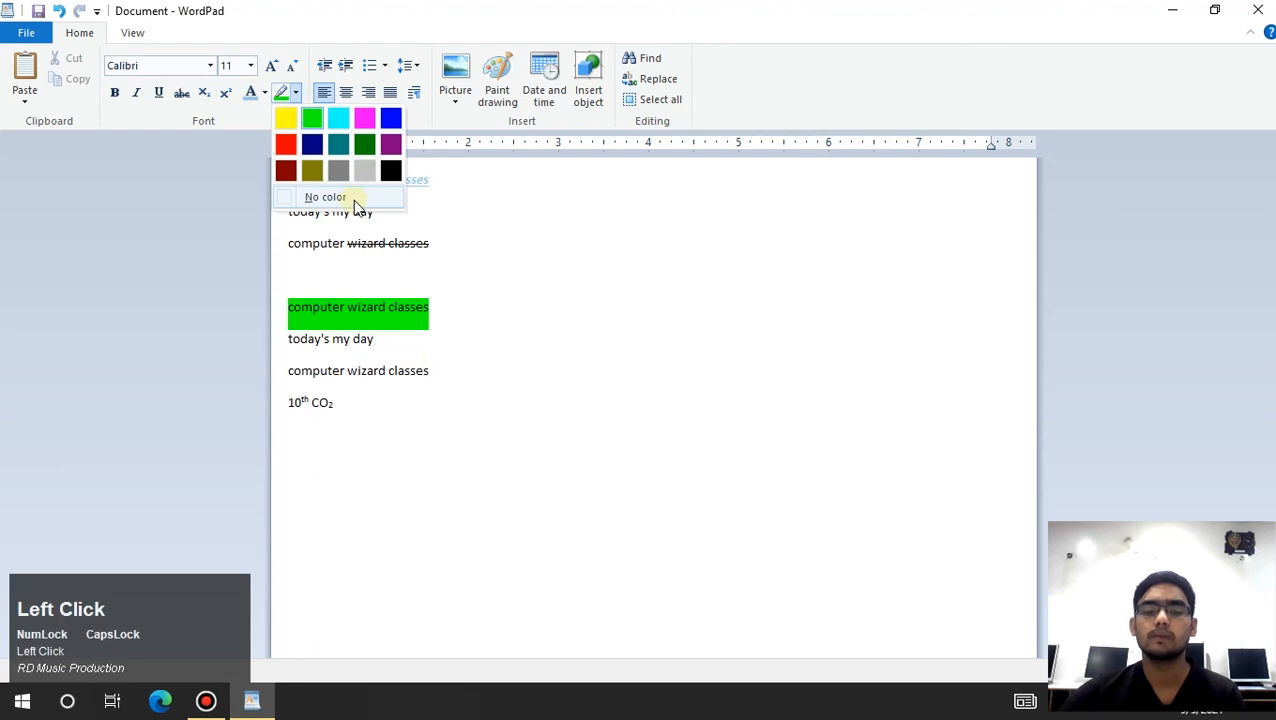
pyautogui.click(437, 318)
pyautogui.moveTo(400, 316); pyautogui.dragTo(290, 318)
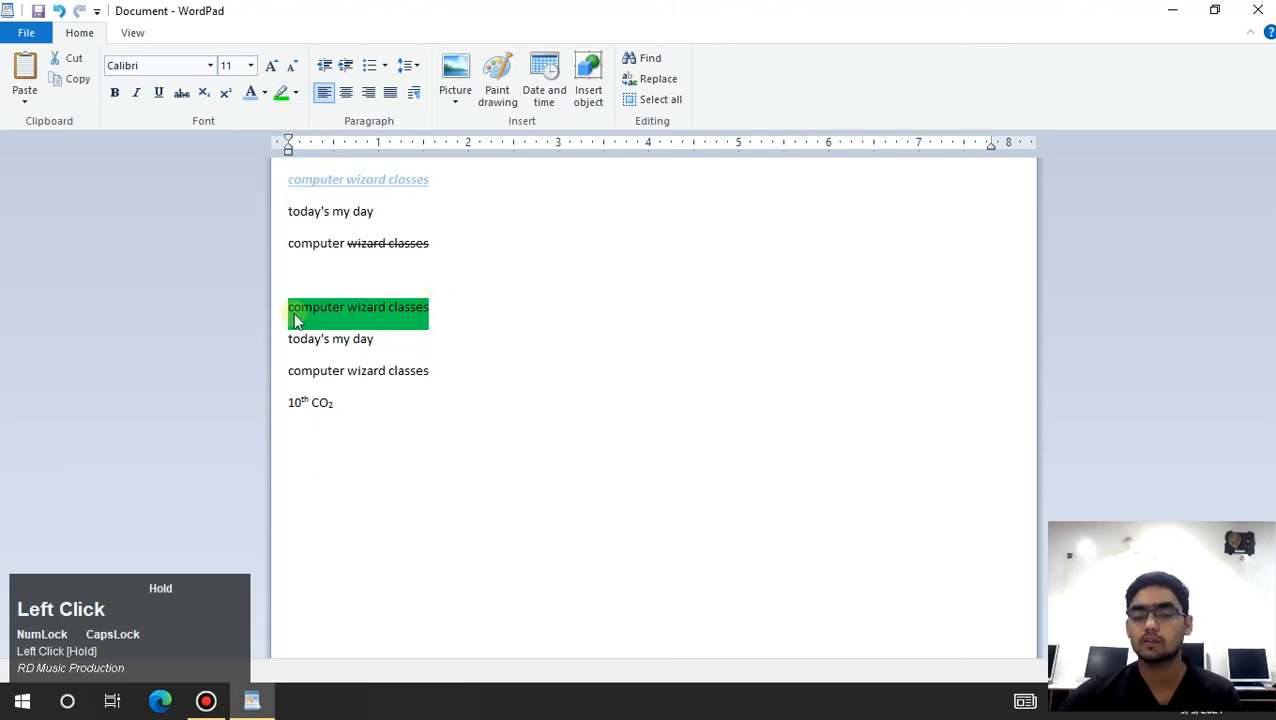
pyautogui.click(296, 93)
pyautogui.click(318, 189)
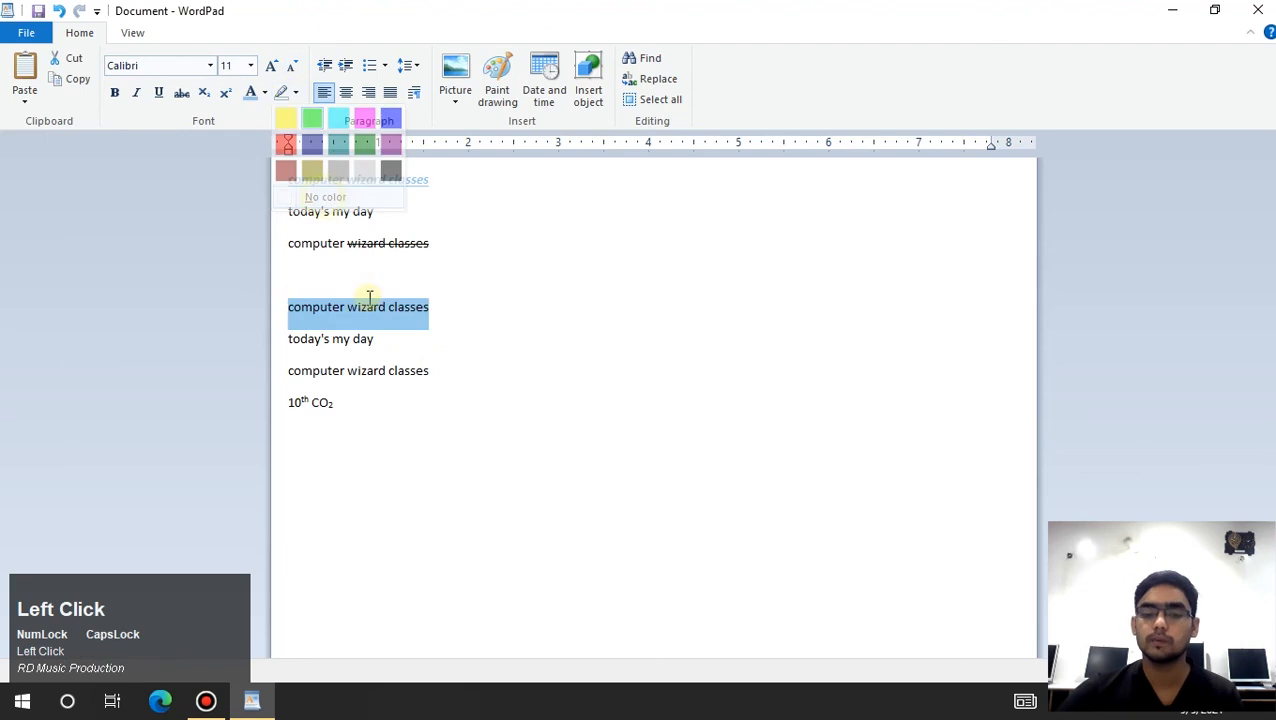
pyautogui.click(489, 386)
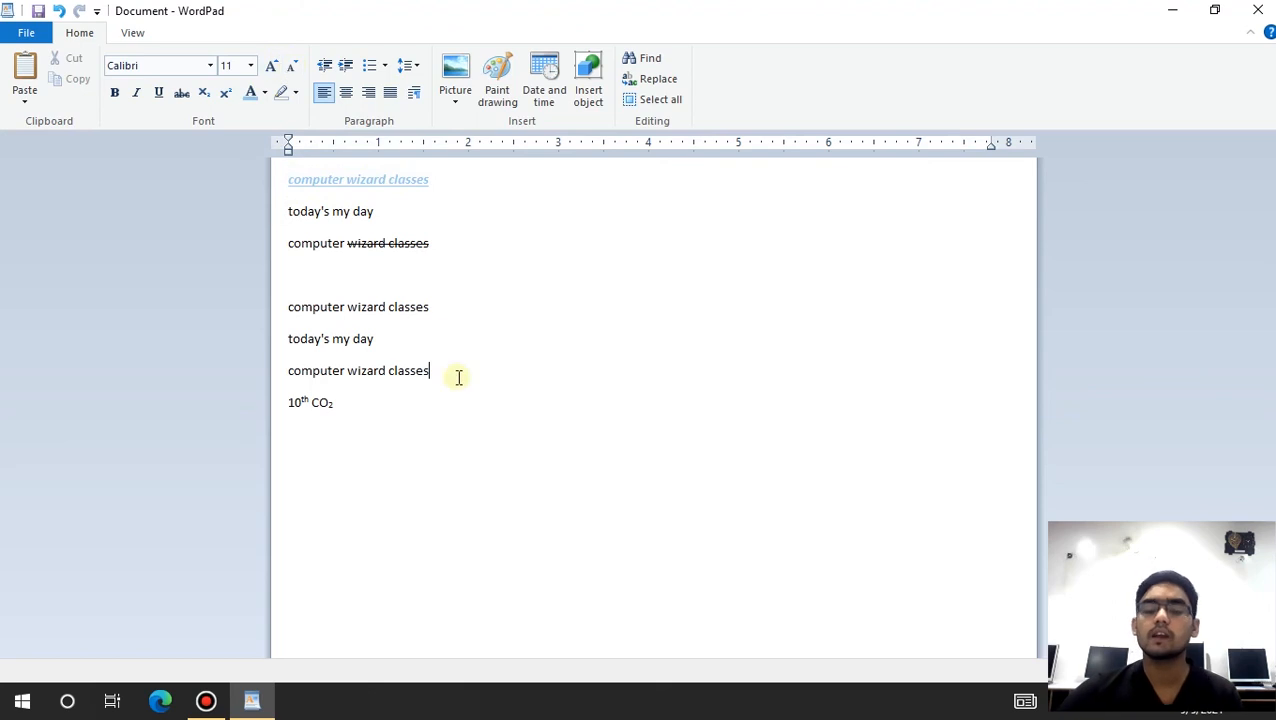
# Step: Grow the font of the document's first line, "computer wizard classes", to size 28
pyautogui.moveTo(436, 180); pyautogui.dragTo(294, 184)
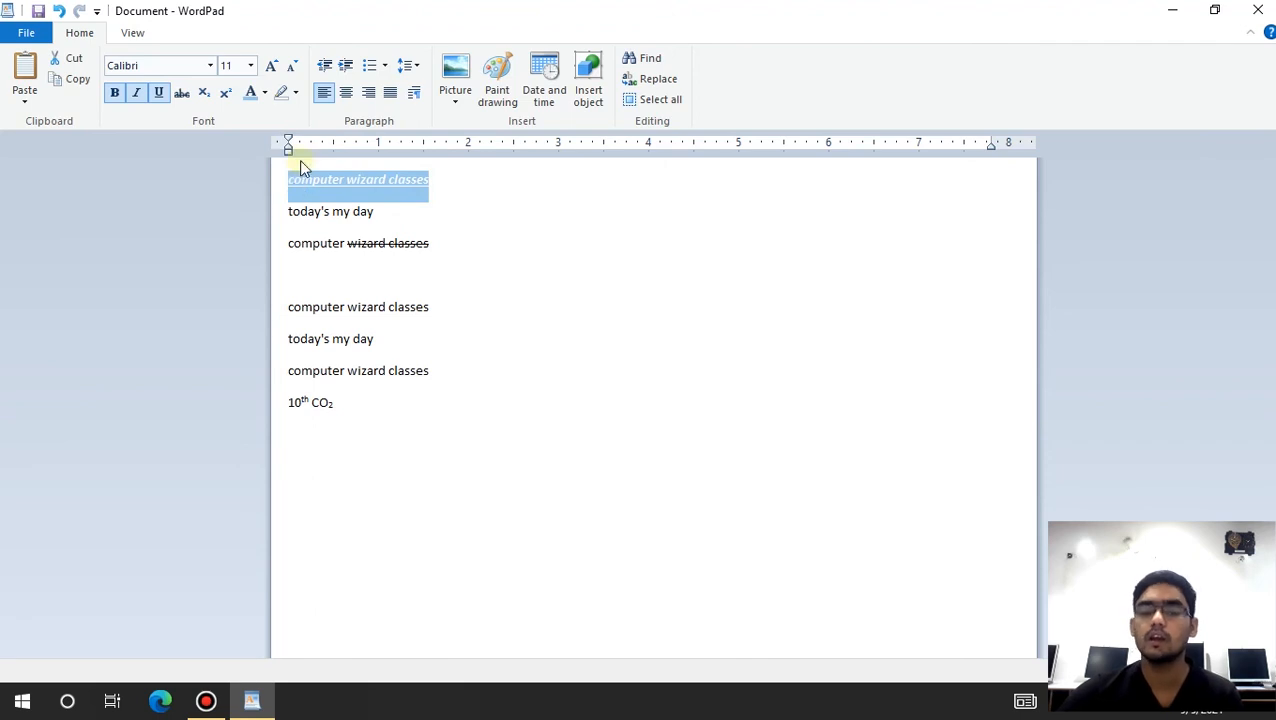
pyautogui.click(272, 66)
pyautogui.click(272, 66)
pyautogui.click(272, 66)
pyautogui.click(272, 66)
pyautogui.click(272, 66)
pyautogui.click(272, 66)
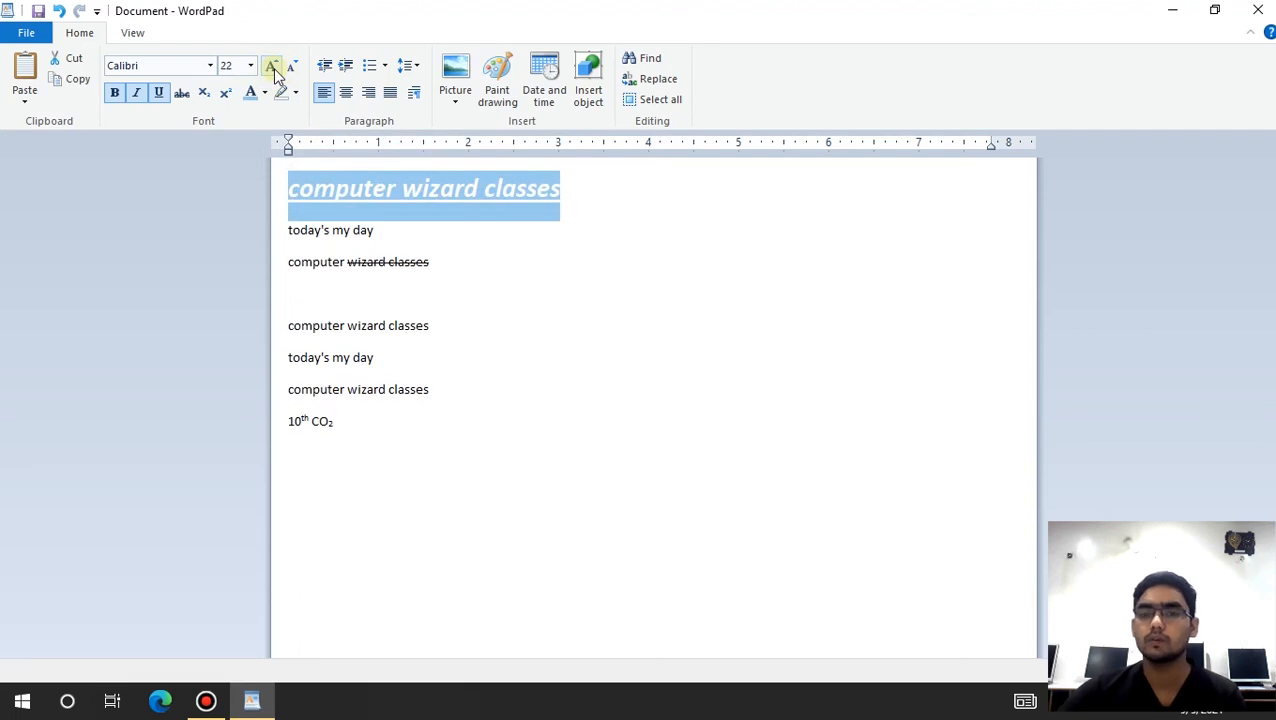
pyautogui.click(274, 68)
pyautogui.click(273, 67)
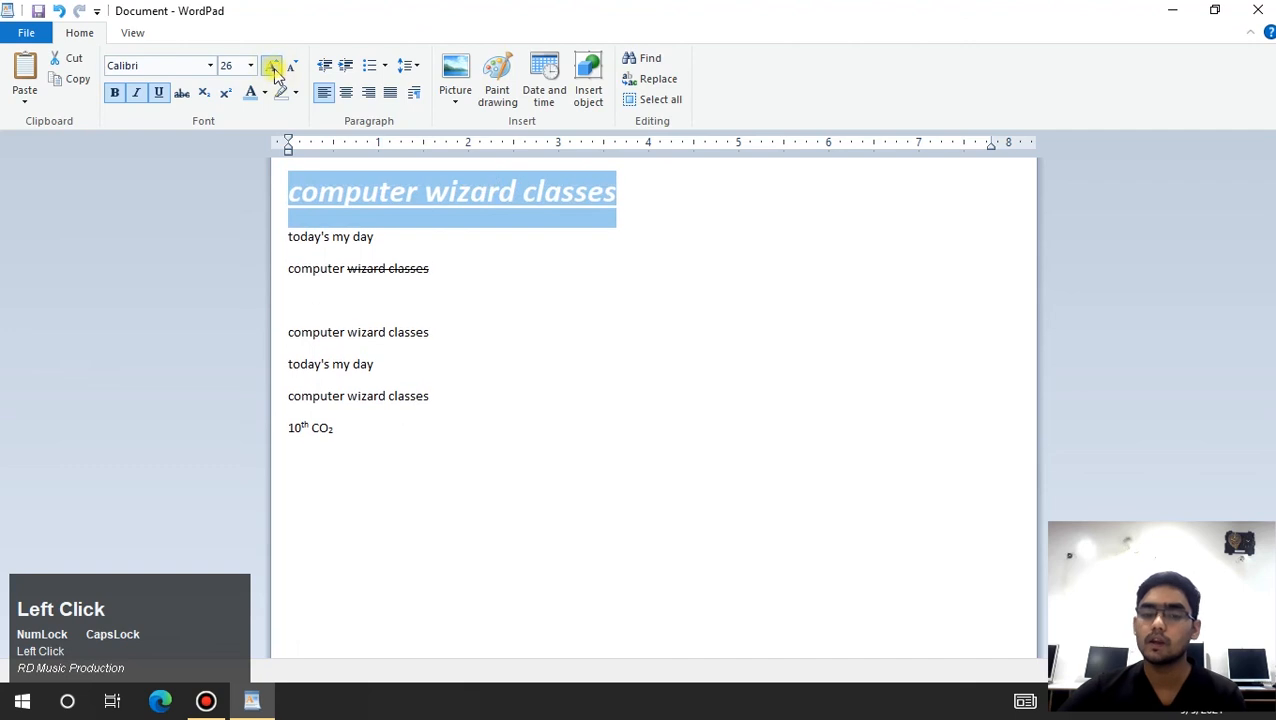
pyautogui.click(273, 67)
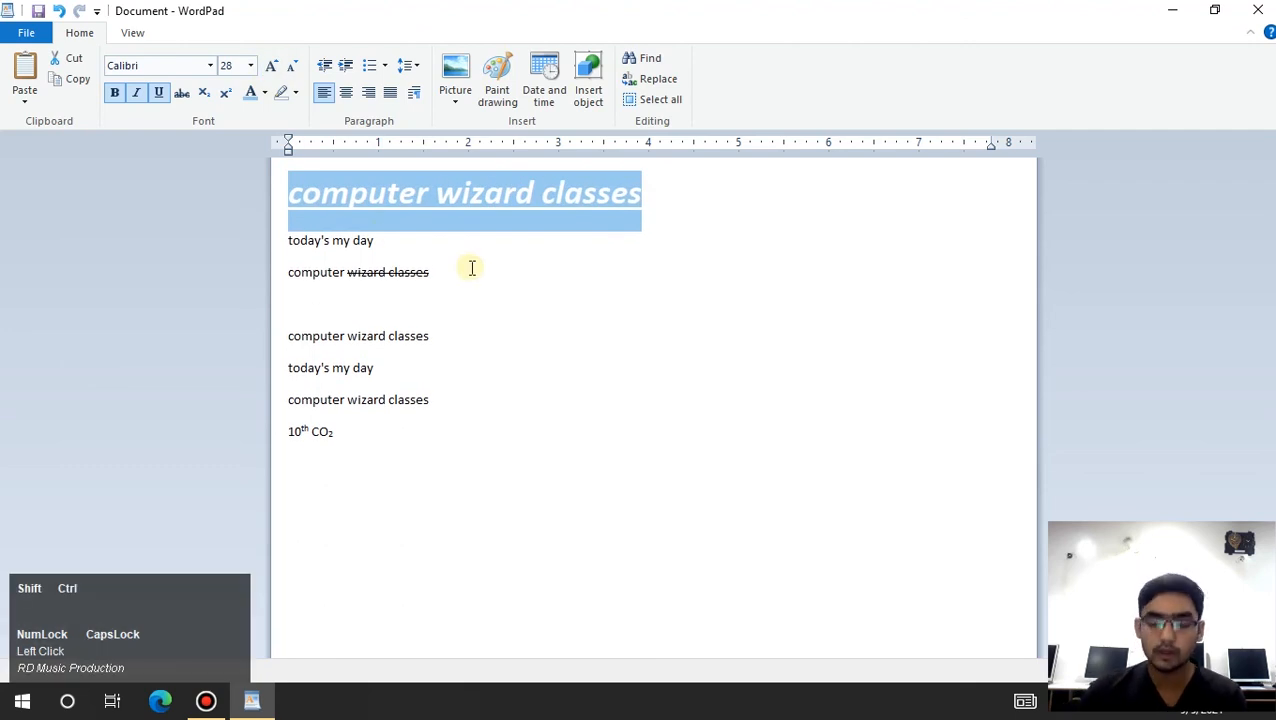
# Step: Enlarge the first line's font by three more size increments, and shrink it again one increment at a time
pyautogui.hotkey('ctrl', 'shift', '.')
pyautogui.hotkey('ctrl', 'shift', '.')
pyautogui.hotkey('ctrl', 'shift', '.')
pyautogui.hotkey('ctrl', 'shift', ',')
pyautogui.hotkey('ctrl', 'shift', ',')
pyautogui.hotkey('ctrl', 'shift', ',')
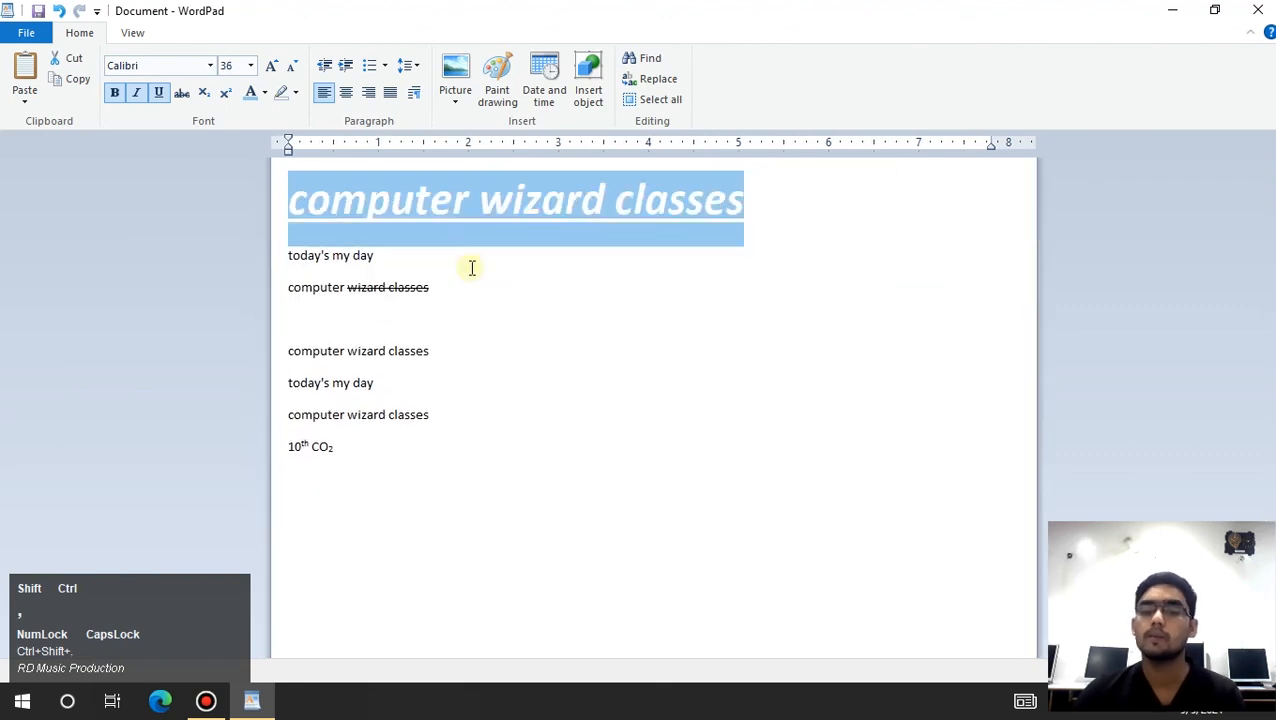